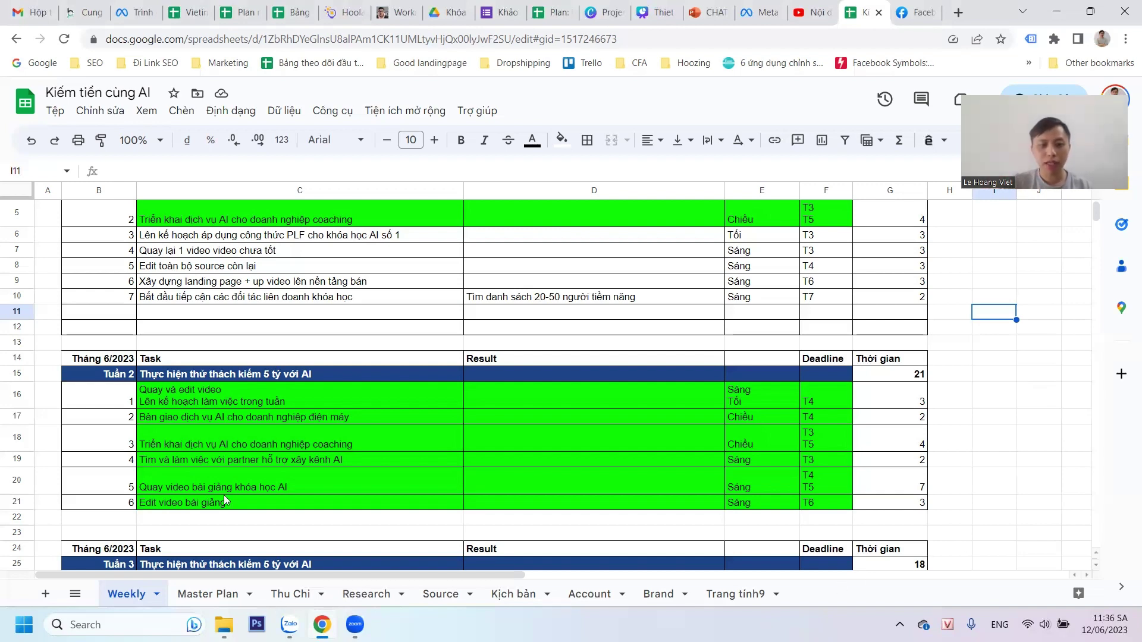
# On Master Plan, check the July Khóa kiếm tiền value and the June cells E9 and E12.
pyautogui.click(207, 594)
pyautogui.click(457, 364)
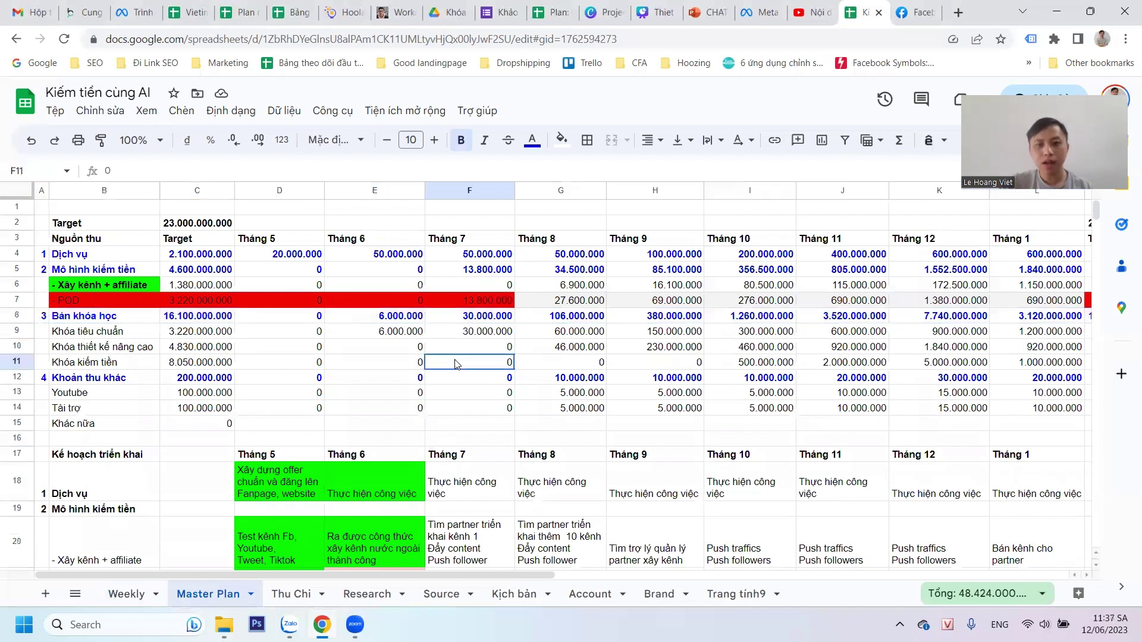
pyautogui.click(364, 335)
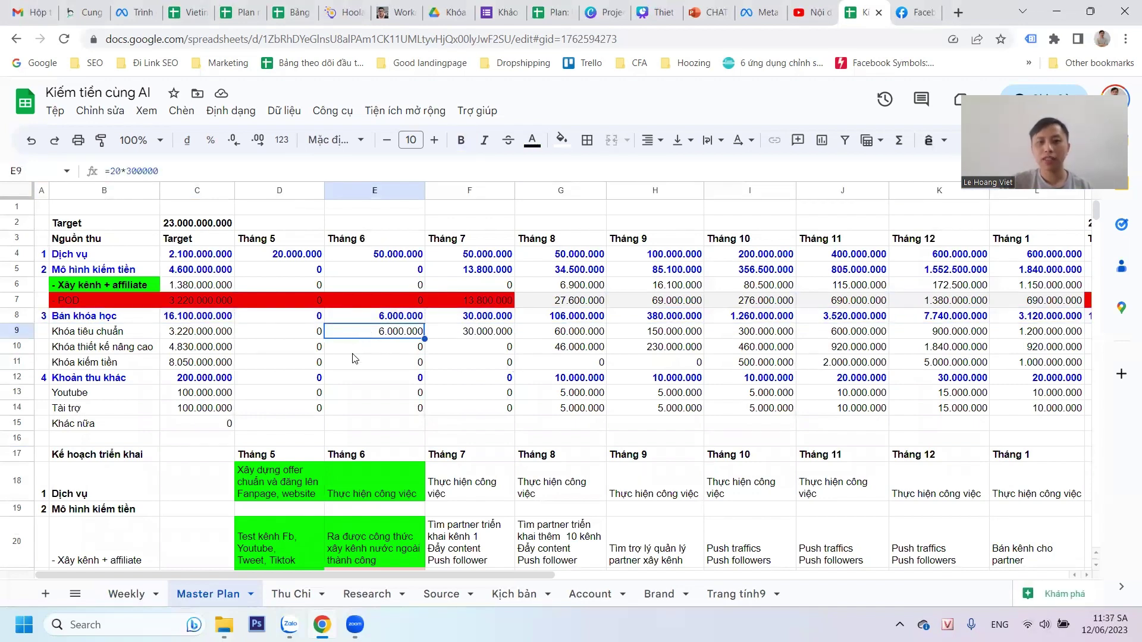
pyautogui.click(373, 380)
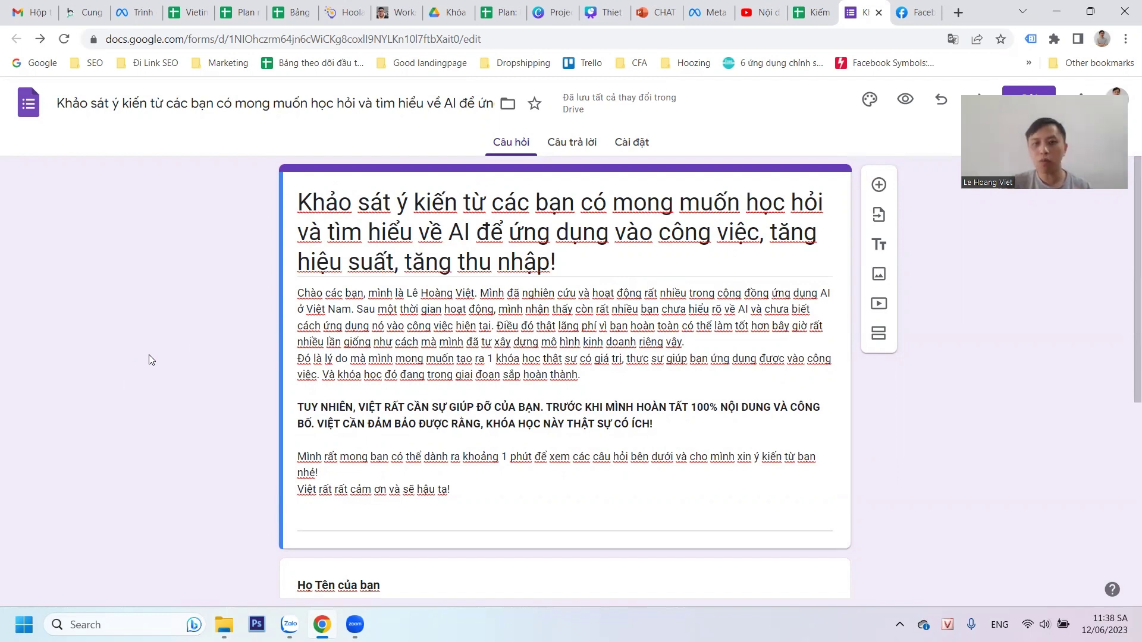
# Shorten the survey's share link to a forms.gle address and close the share window.
pyautogui.scroll(-6, 150, 360)
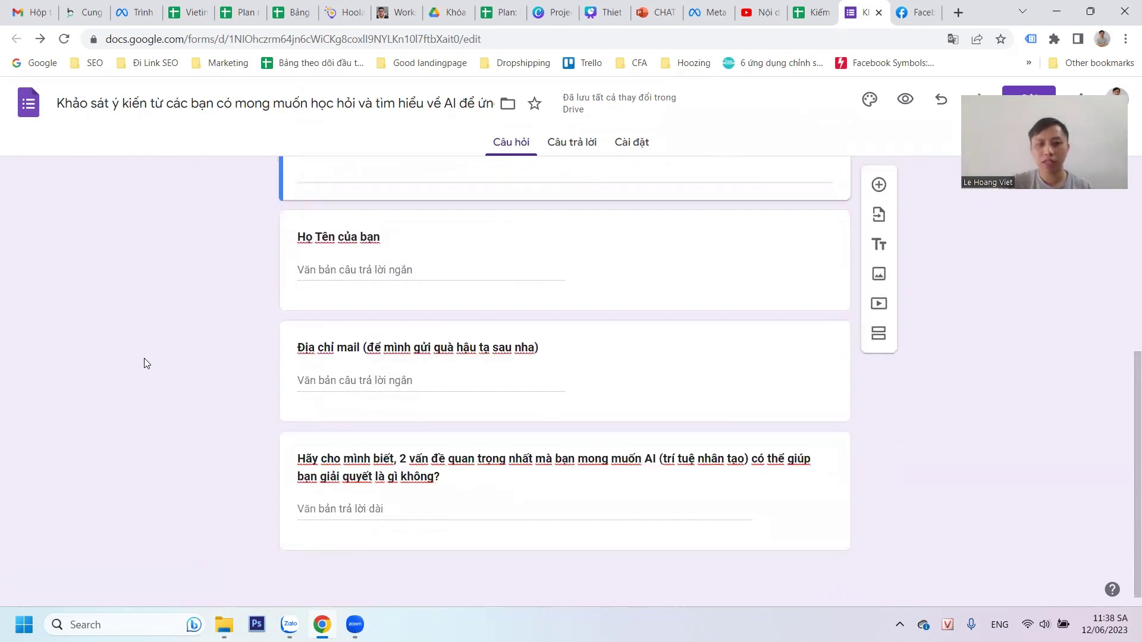
pyautogui.scroll(6, 144, 360)
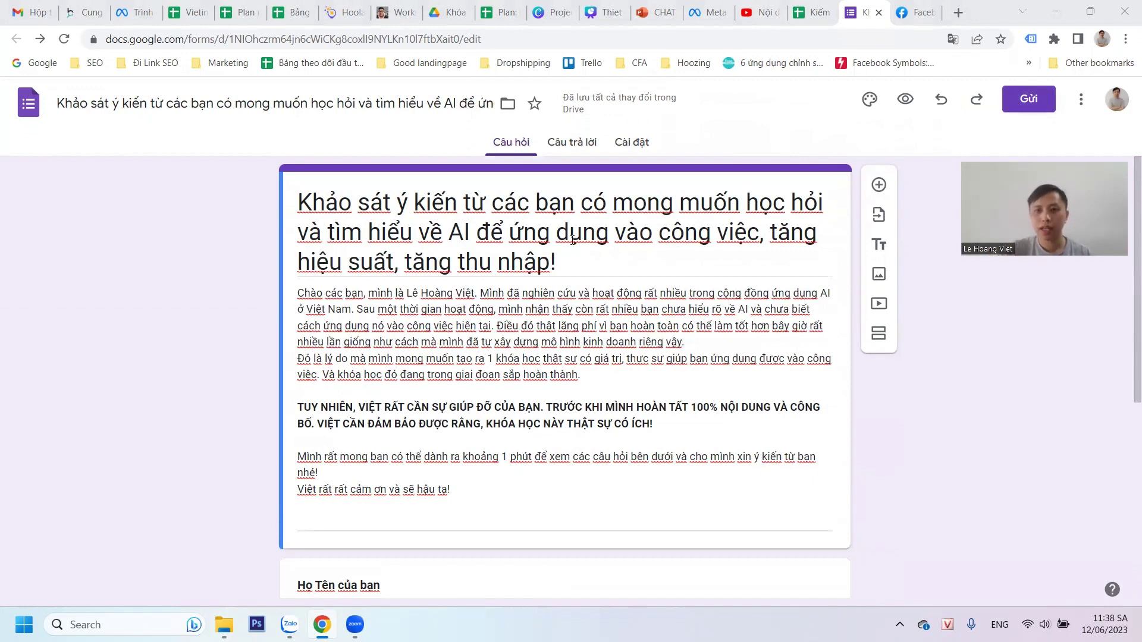
pyautogui.click(1025, 99)
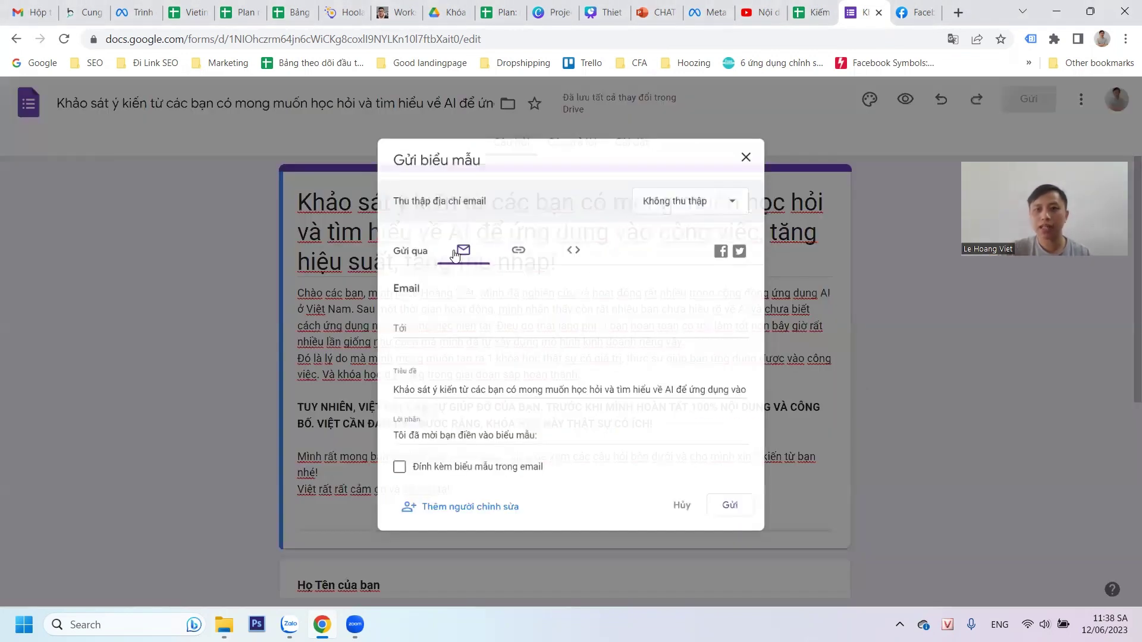
pyautogui.click(511, 238)
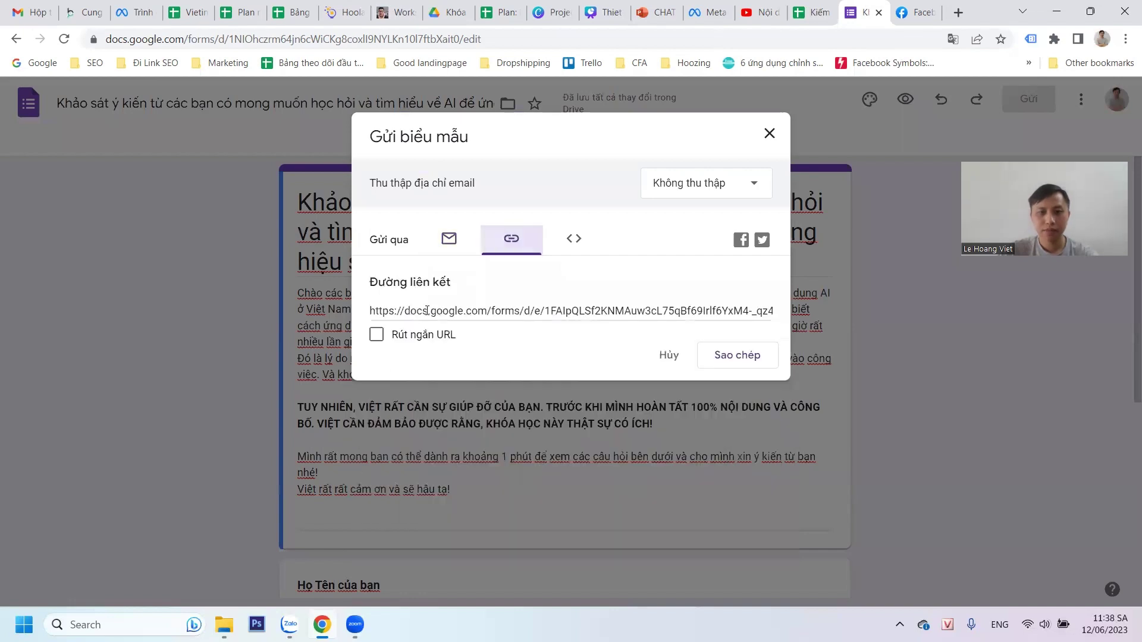
pyautogui.click(376, 334)
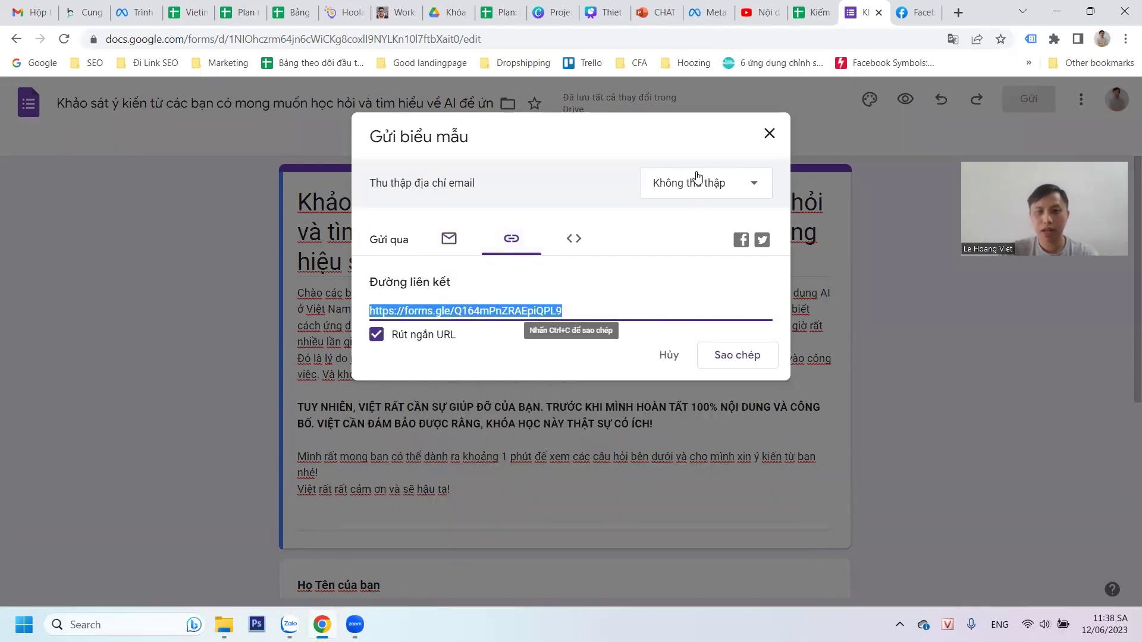
pyautogui.click(770, 133)
# Switch to Facebook and open the creator's page.
pyautogui.click(916, 15)
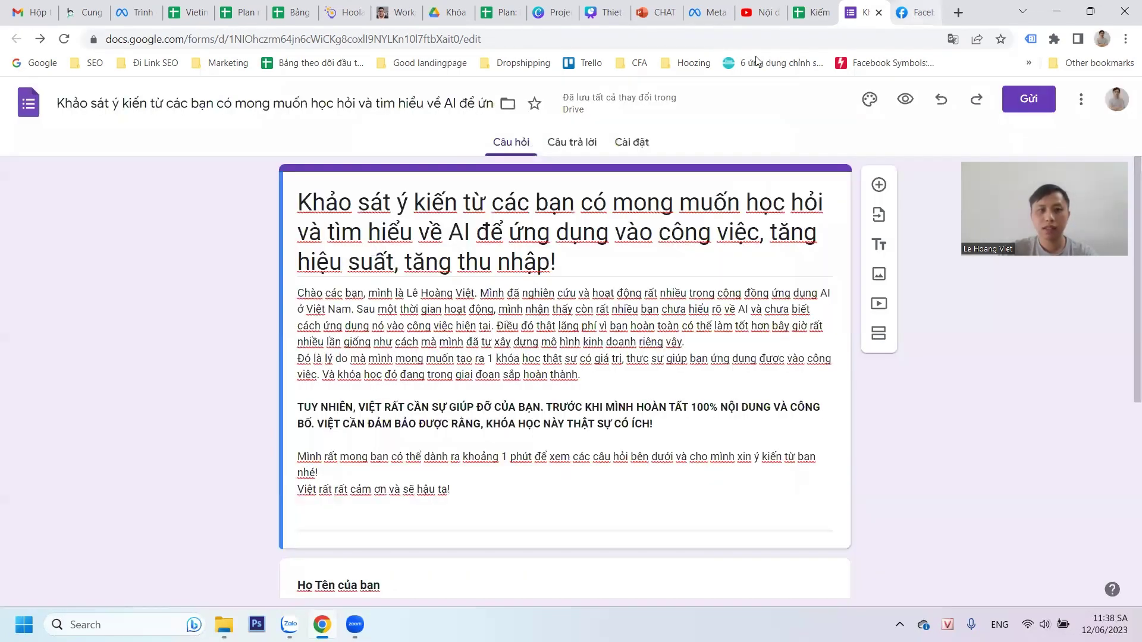
pyautogui.click(127, 460)
pyautogui.scroll(-3, 660, 321)
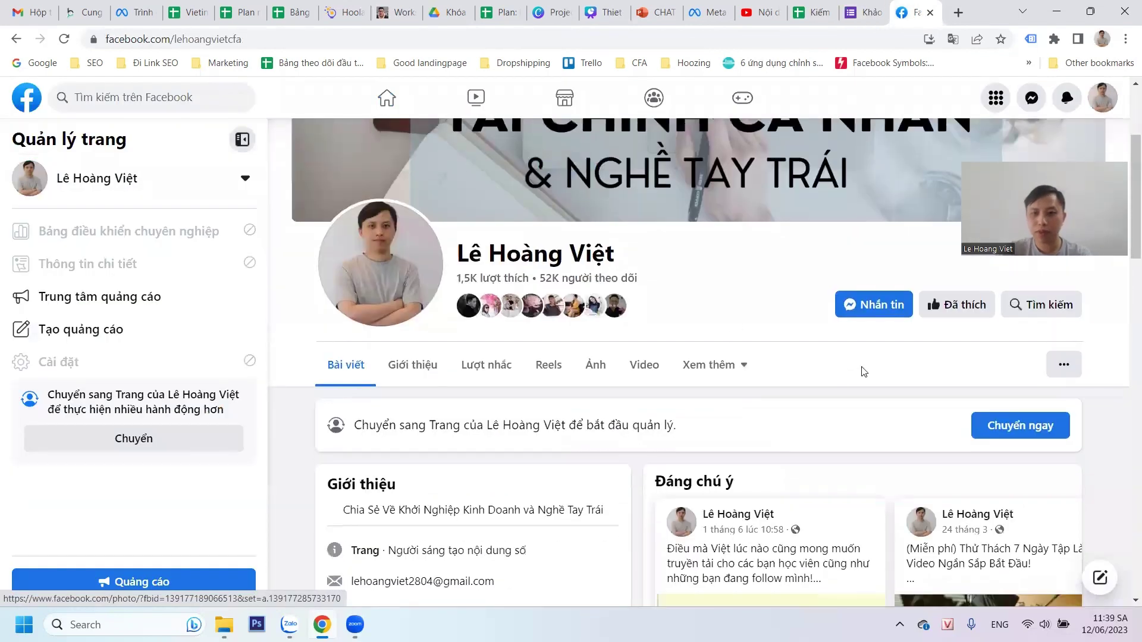
# Switch to managing the page and give a new post the yellow heart-eyes background.
pyautogui.click(990, 435)
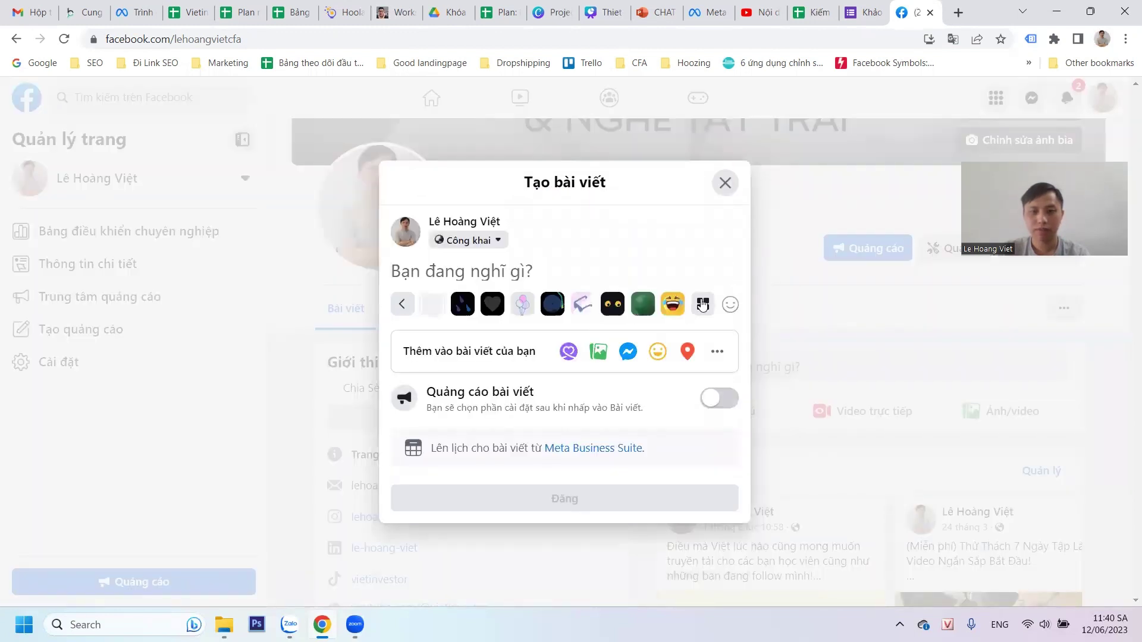
pyautogui.click(708, 305)
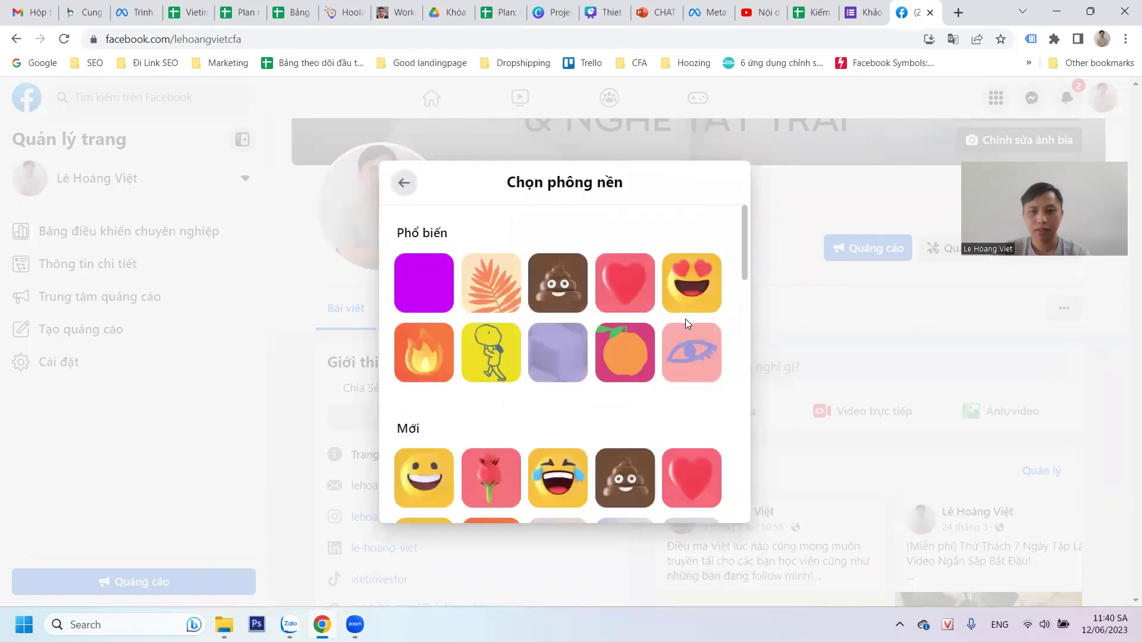
pyautogui.click(699, 284)
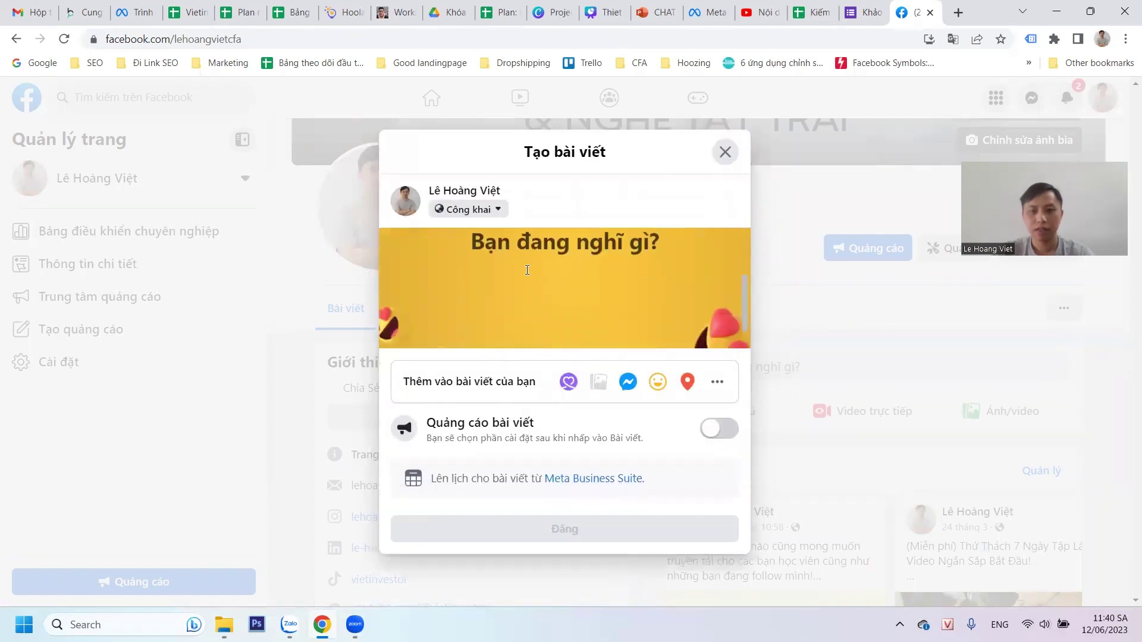
pyautogui.scroll(2, 612, 291)
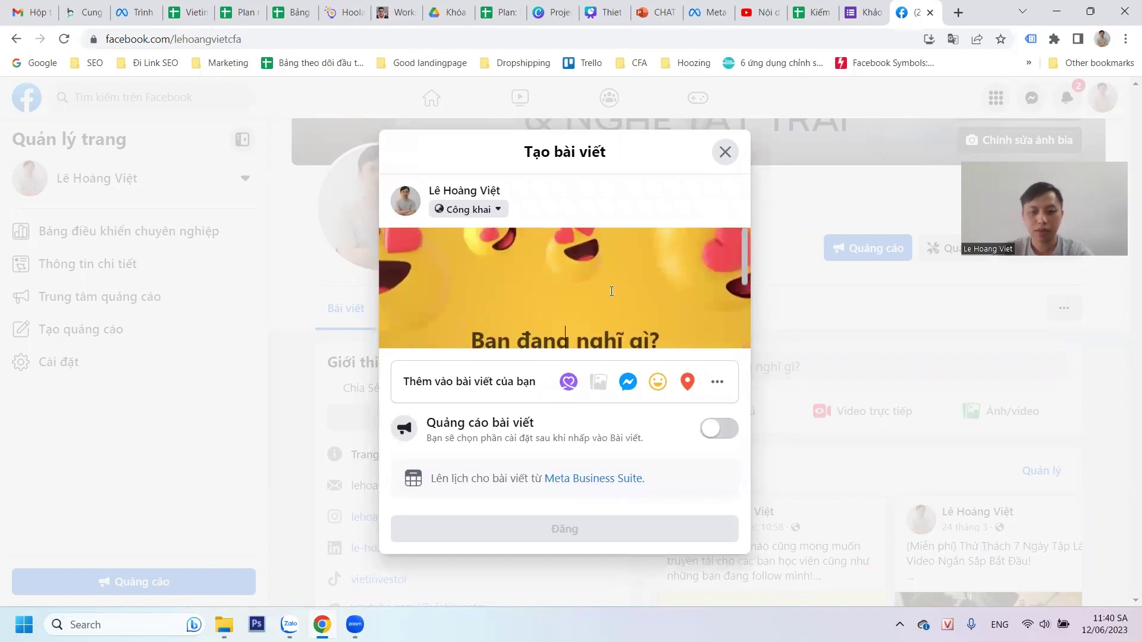
# Paste the prepared course announcement text into the post.
pyautogui.hotkey('ctrl', 'v')
pyautogui.hotkey('ctrl', 'z')
pyautogui.write('s')
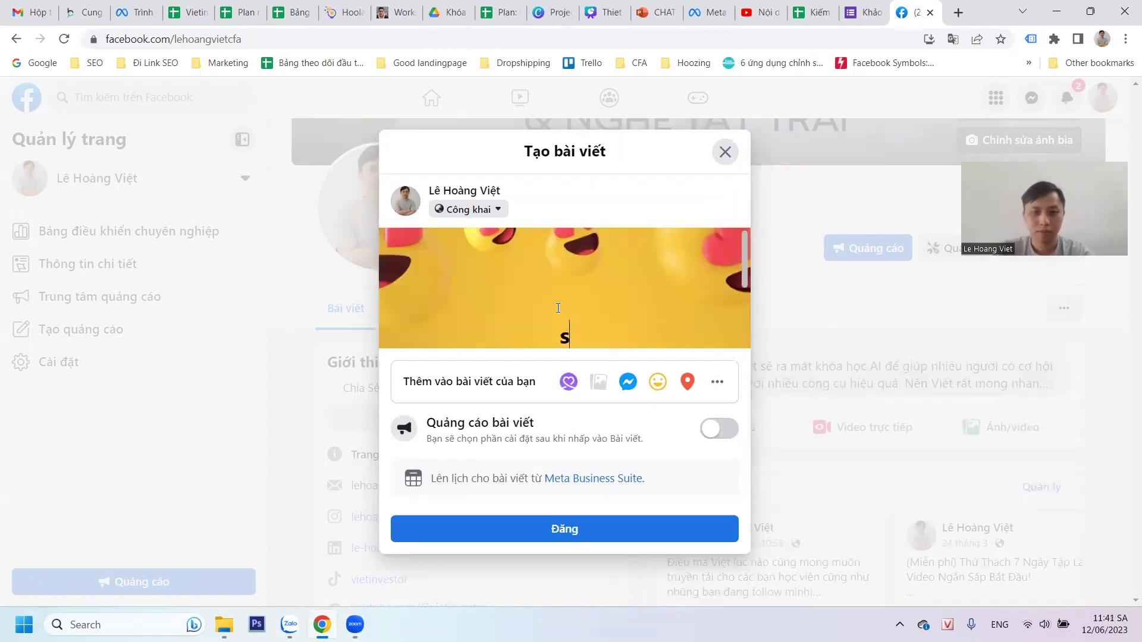
pyautogui.press('BackSpace')
pyautogui.write('s')
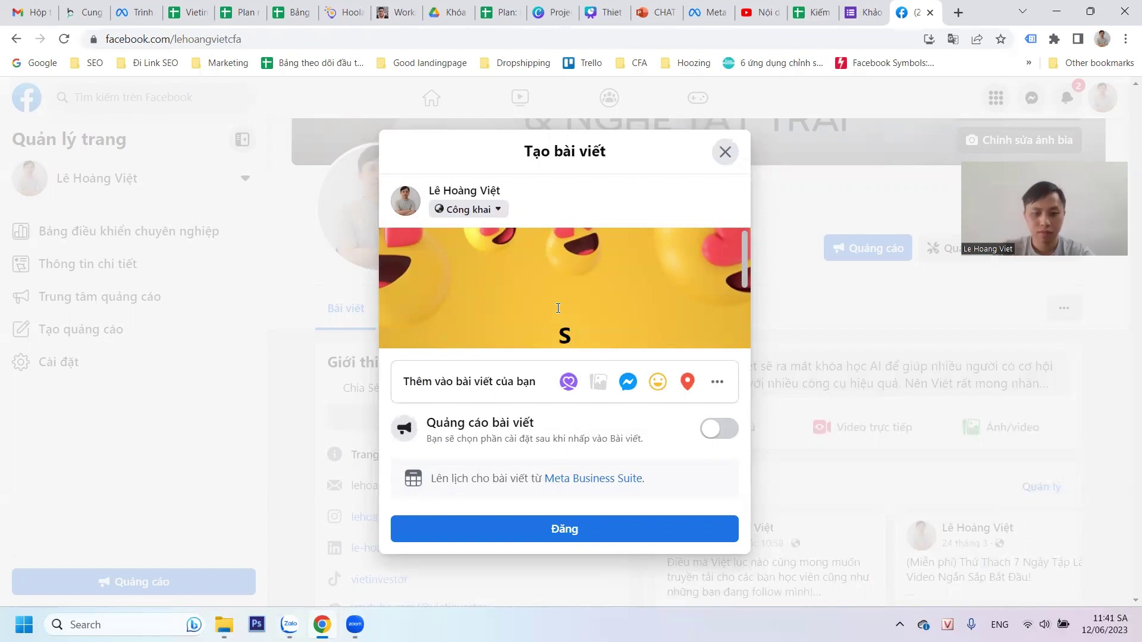
pyautogui.hotkey('ctrl', 'v')
# Review the announcement text and publish the post.
pyautogui.scroll(3, 580, 250)
pyautogui.scroll(1, 580, 250)
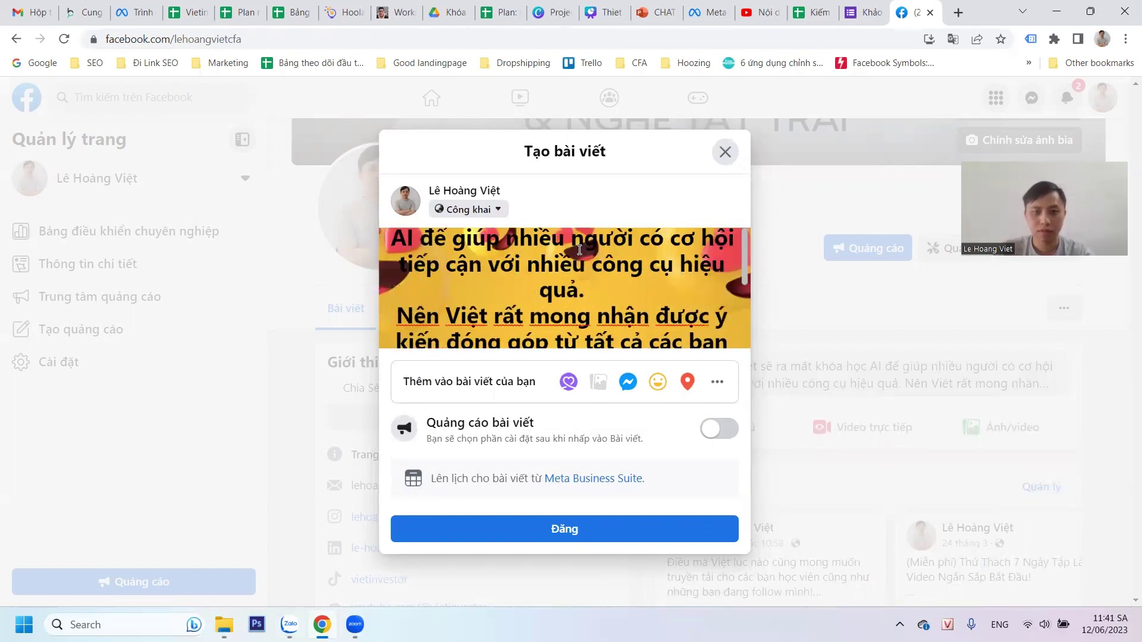
pyautogui.scroll(-5, 580, 250)
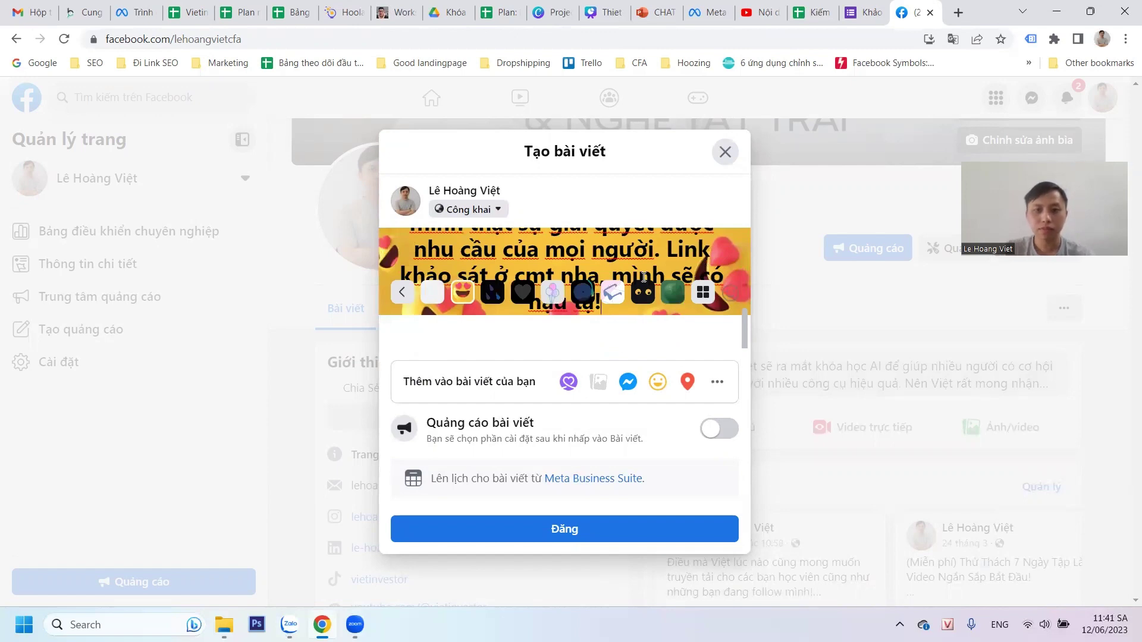
pyautogui.scroll(3, 623, 251)
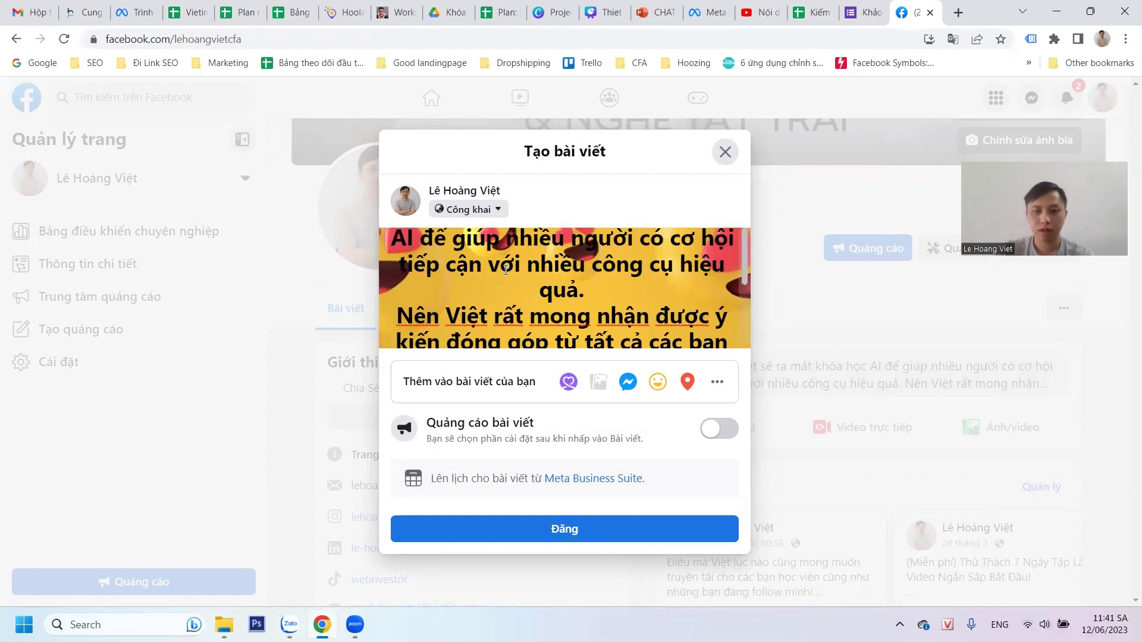
pyautogui.scroll(-1, 747, 283)
pyautogui.scroll(-1, 747, 282)
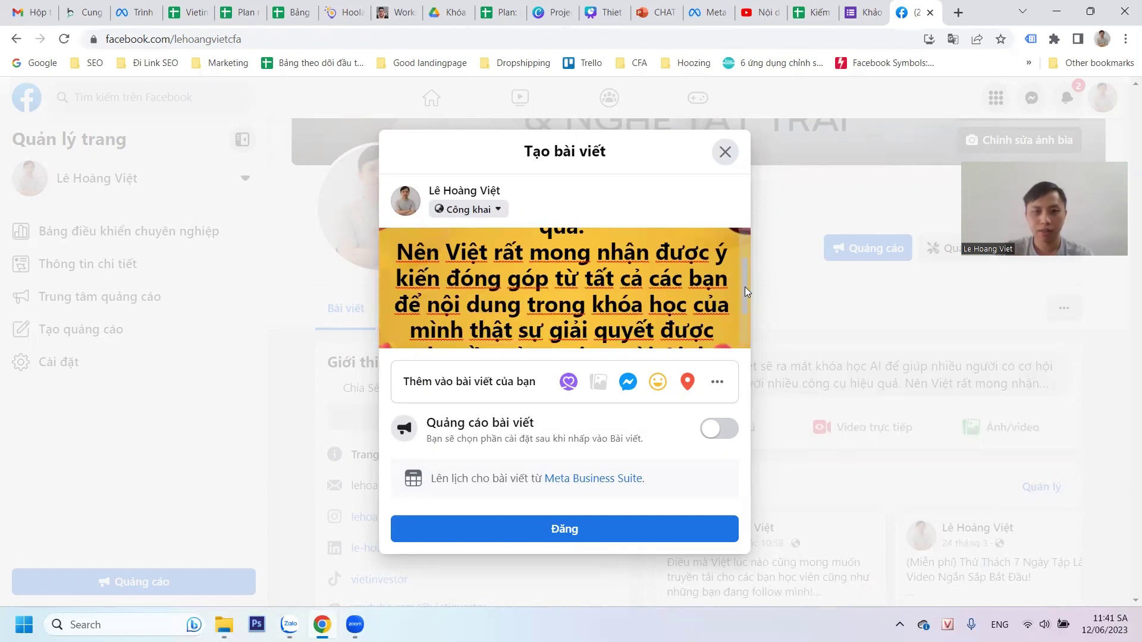
pyautogui.scroll(2, 748, 282)
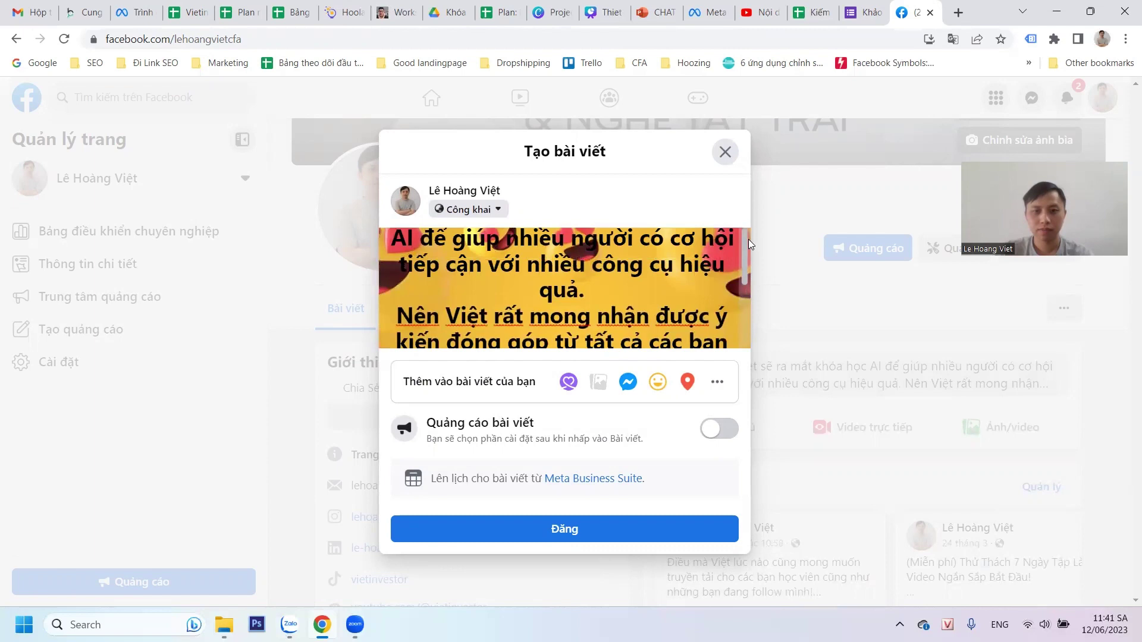
pyautogui.scroll(-2, 751, 262)
pyautogui.moveTo(751, 287); pyautogui.dragTo(755, 364)
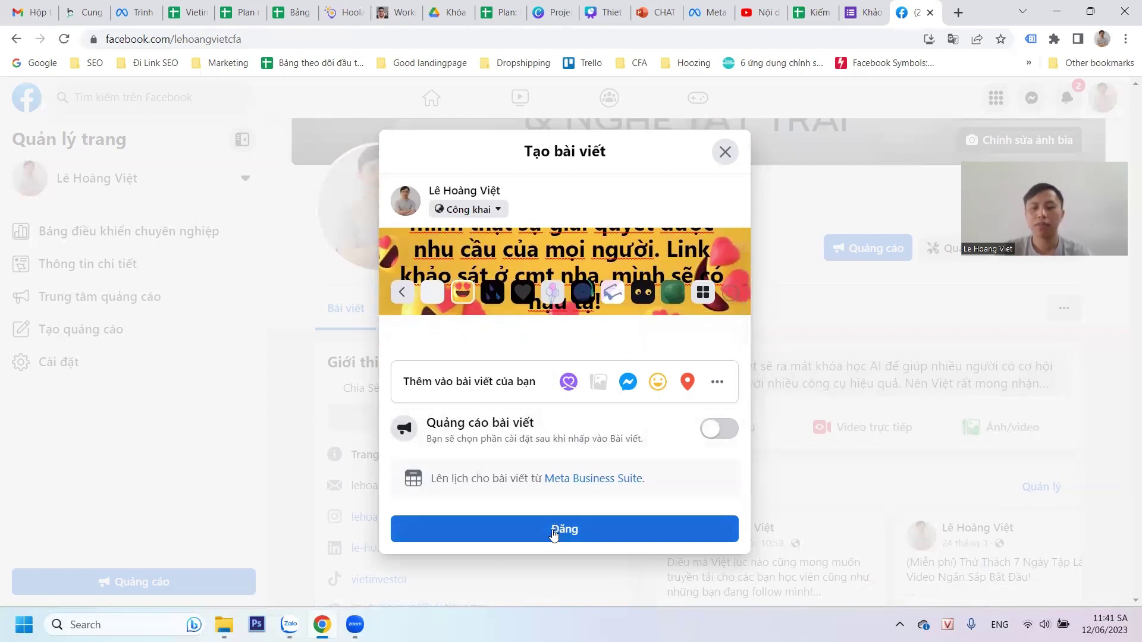
pyautogui.click(499, 540)
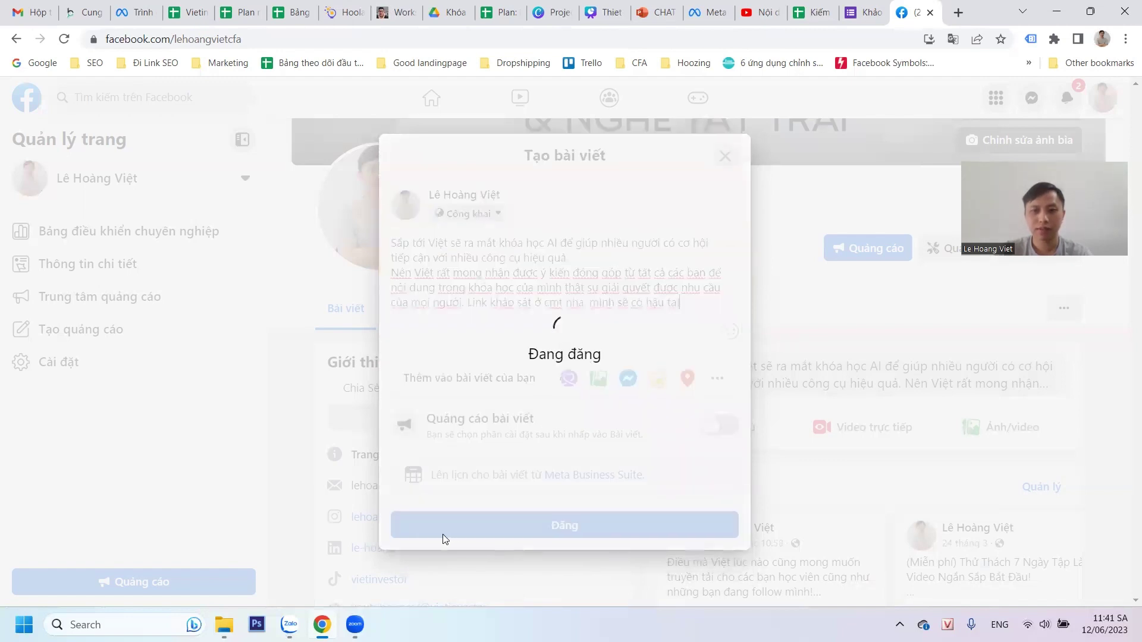
# Generate the survey's shortened forms.gle link again and close the share window.
pyautogui.click(858, 9)
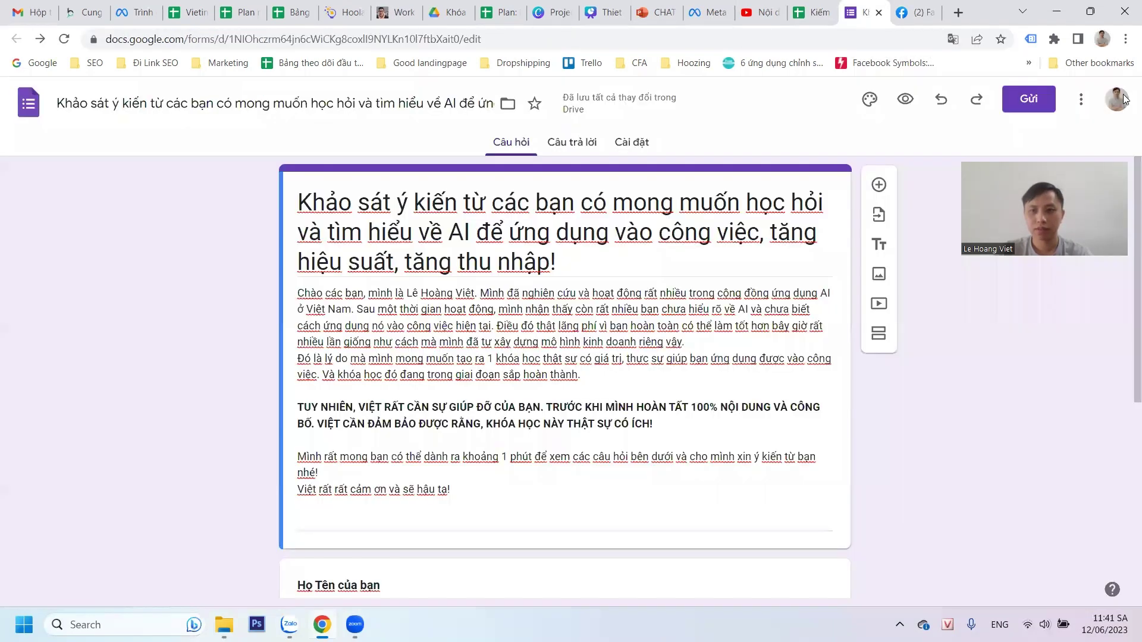
pyautogui.click(1035, 109)
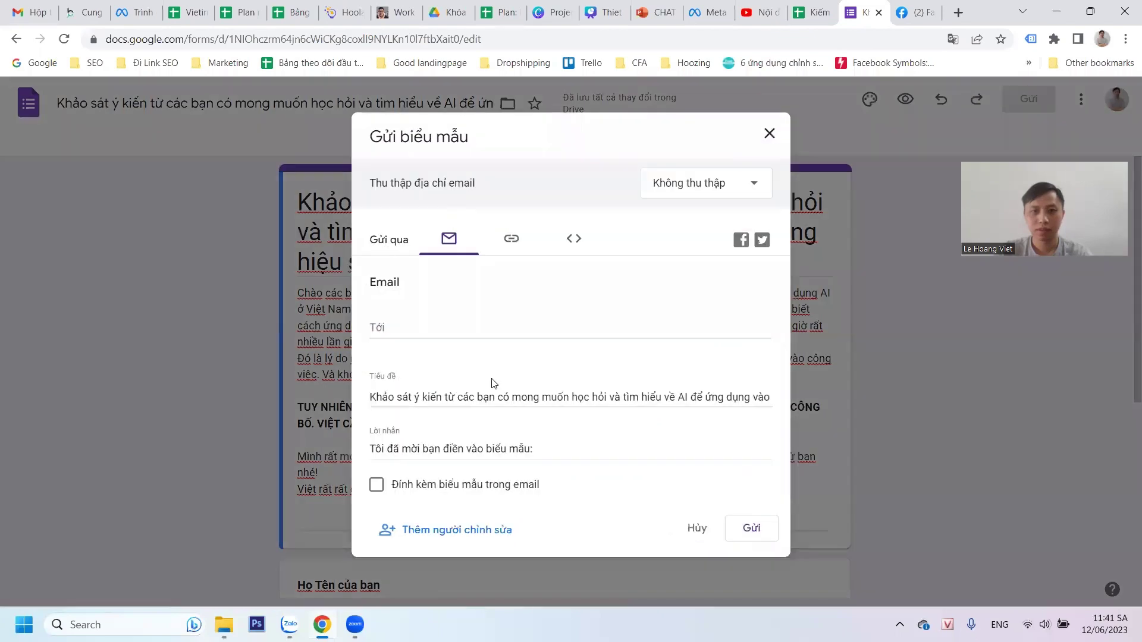
pyautogui.click(510, 238)
pyautogui.click(376, 334)
pyautogui.hotkey('ctrl', 'c')
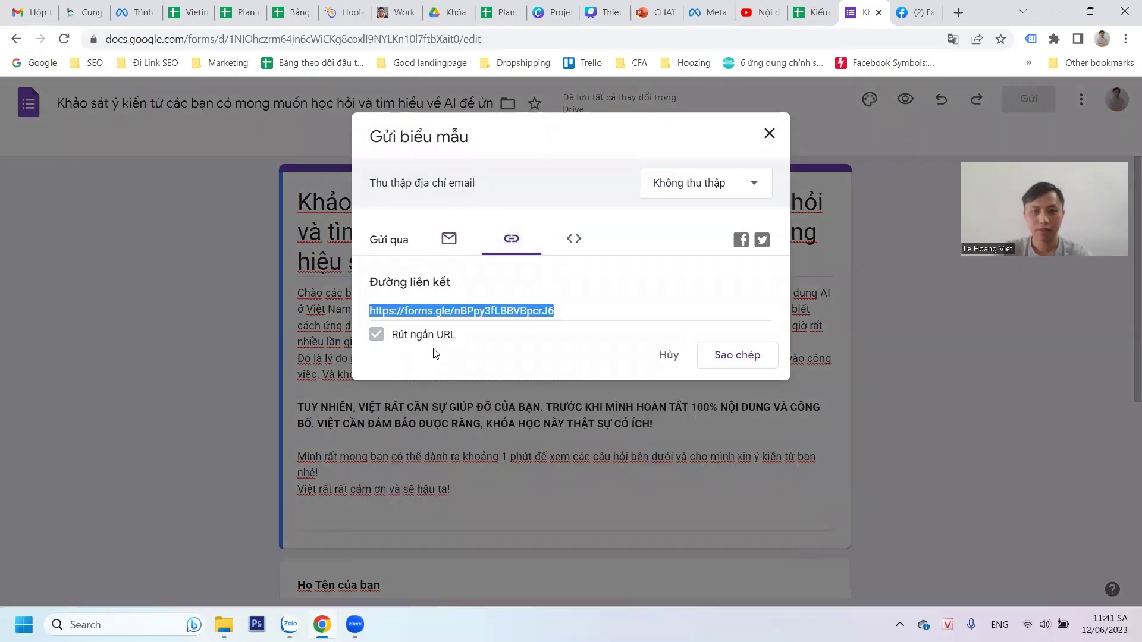
pyautogui.click(770, 133)
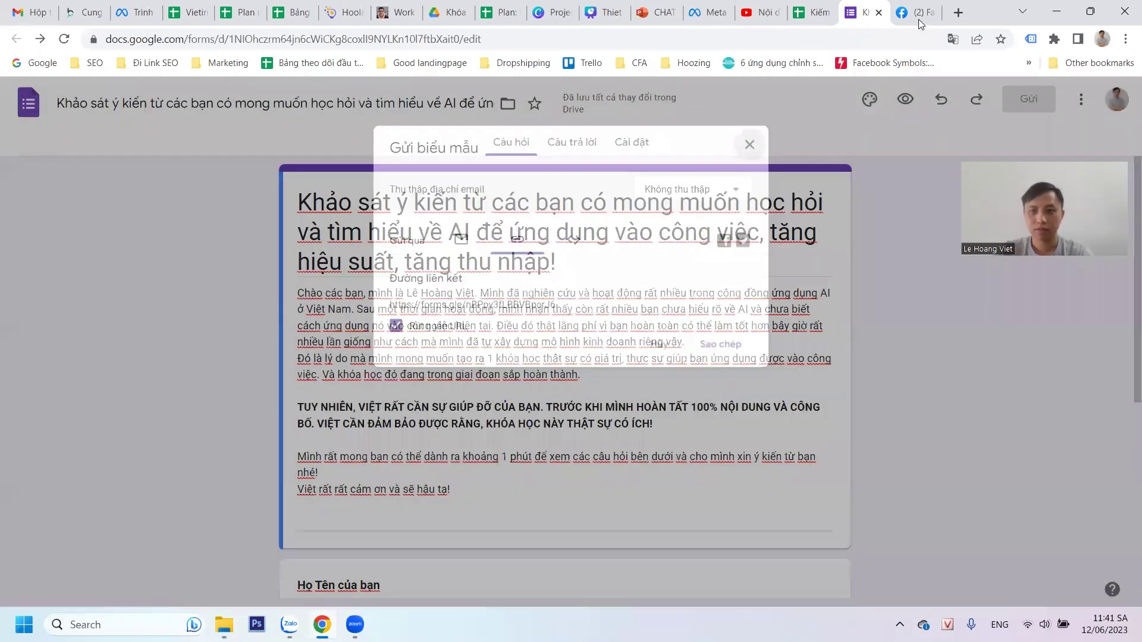
# Return to Facebook and scroll down to the newly published post.
pyautogui.click(916, 12)
pyautogui.scroll(-5, 773, 387)
pyautogui.scroll(-3, 747, 415)
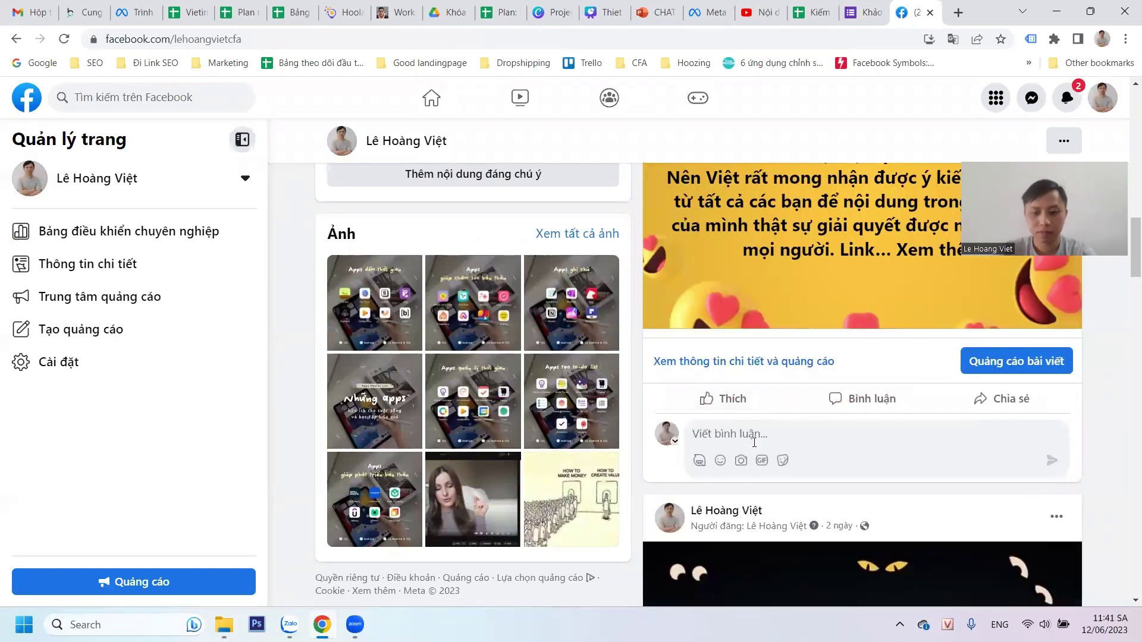
# Comment 'Chào Việt xin ý kien của bạn trong link khảo sát này nhé:' with the pasted survey link.
pyautogui.click(754, 443)
pyautogui.write('Ba')
pyautogui.press('BackSpace')
pyautogui.press('BackSpace')
pyautogui.write('Cả')
pyautogui.press('BackSpace')
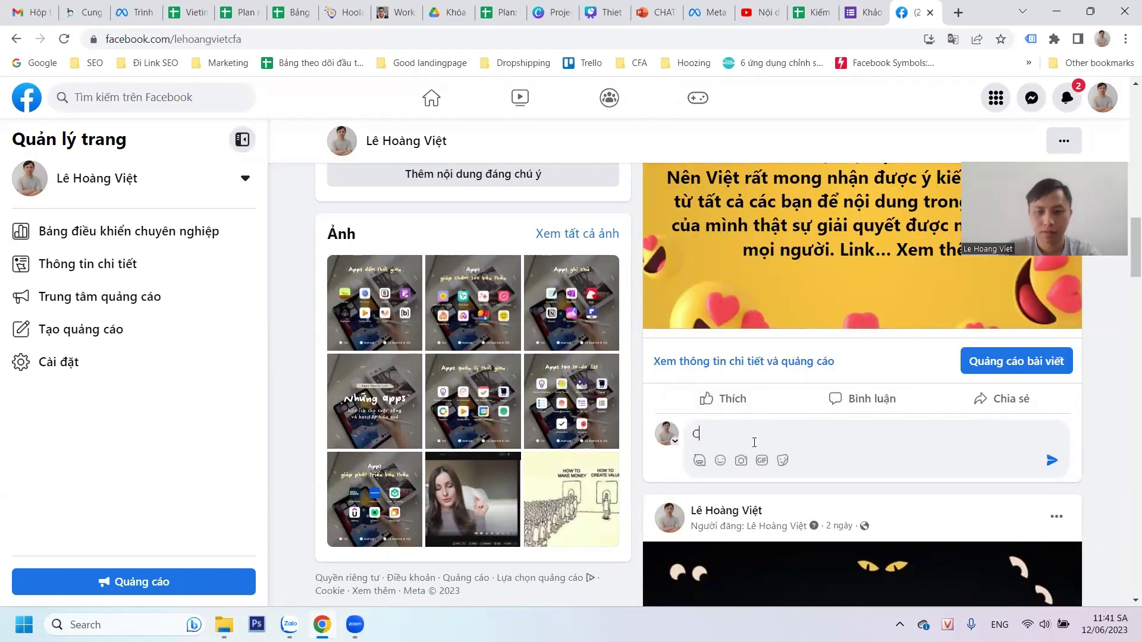
pyautogui.write('ả')
pyautogui.press('BackSpace')
pyautogui.write('ho Việt xin')
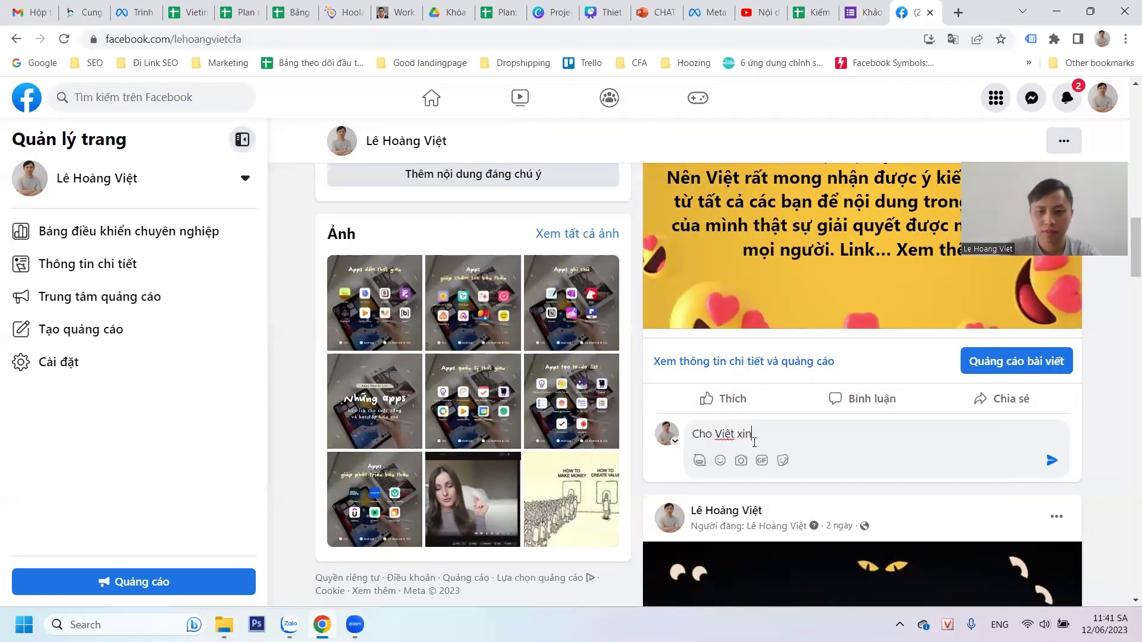
pyautogui.write(' ý kie')
pyautogui.write('n của bạn tro')
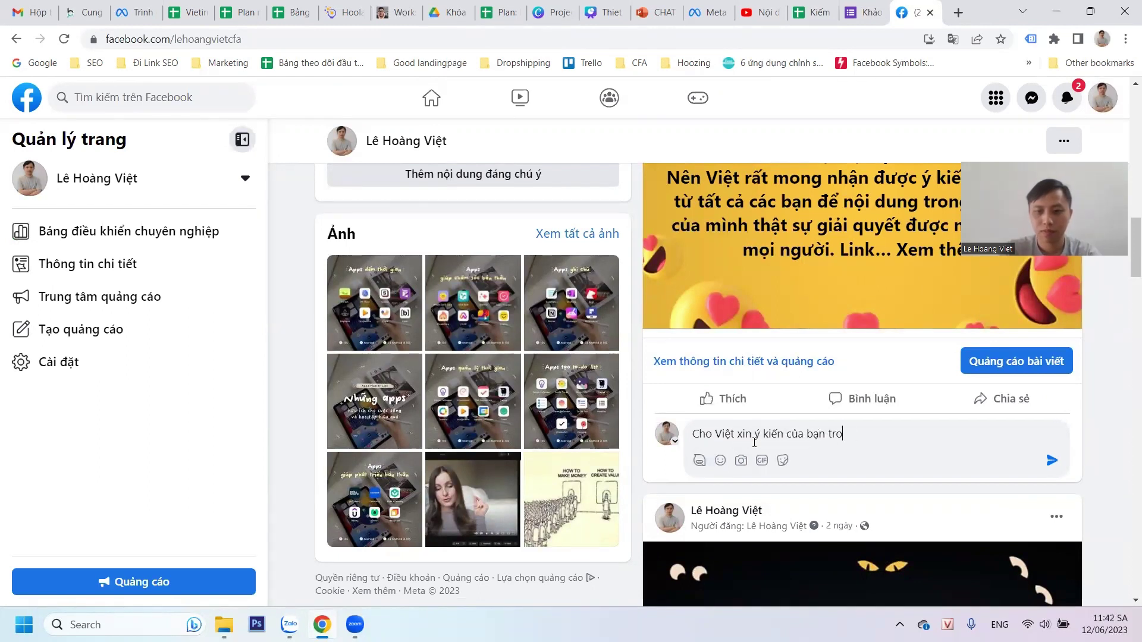
pyautogui.write('ng link khảo sát nà')
pyautogui.write('y nhé:')
pyautogui.hotkey('ctrl', 'v')
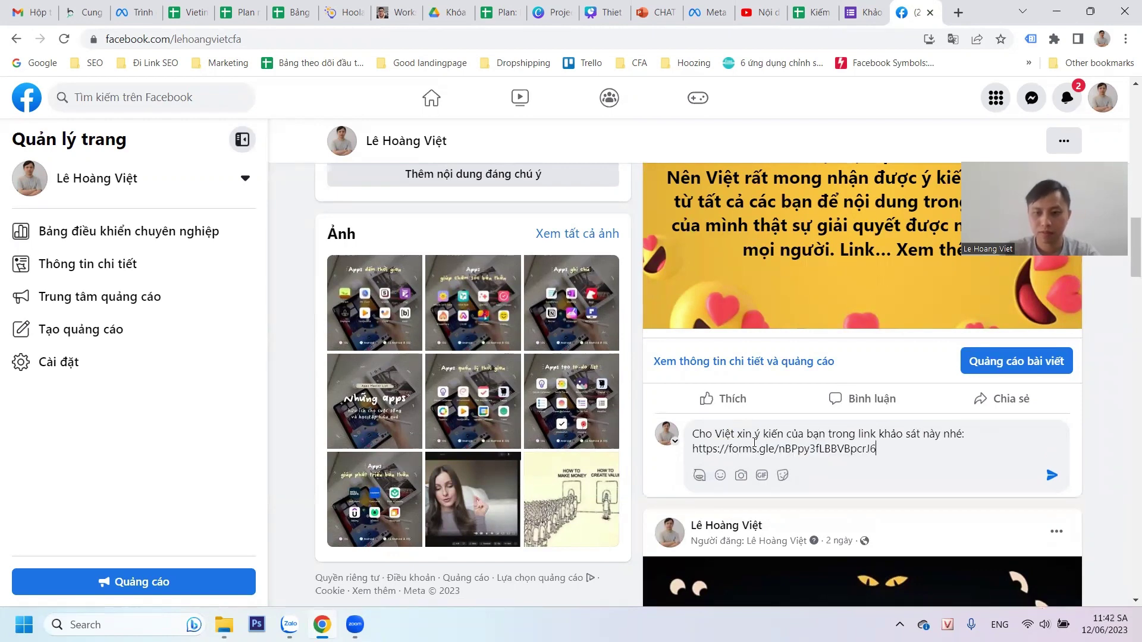
pyautogui.press('Return')
# Scroll over the post, highlighting its opening lines to reread them.
pyautogui.scroll(2, 754, 443)
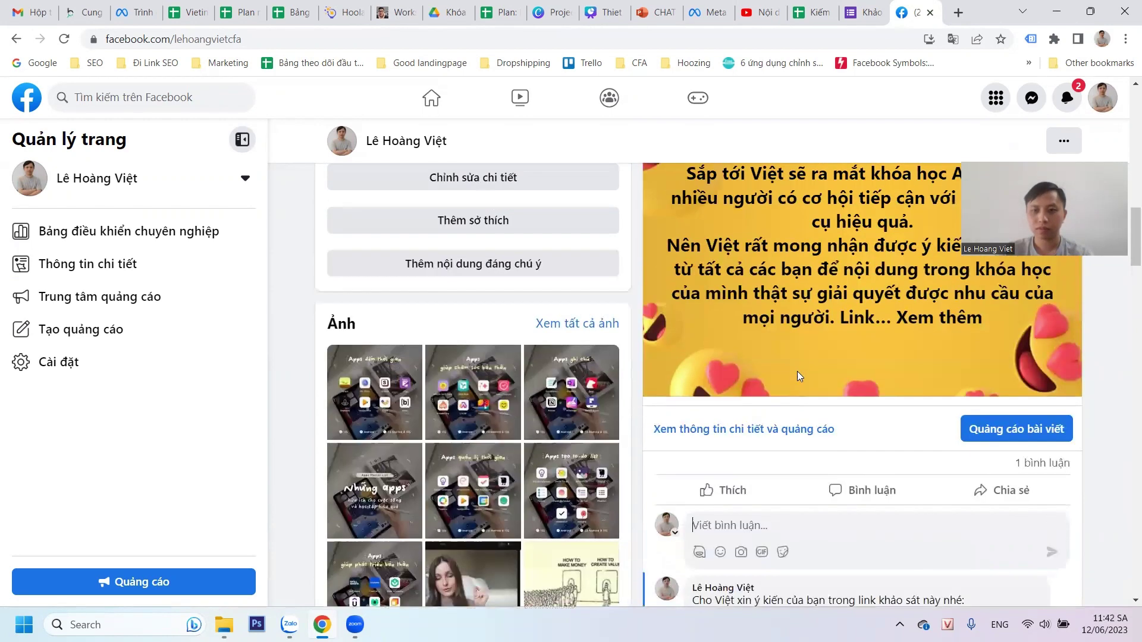
pyautogui.scroll(-2, 797, 371)
pyautogui.scroll(3, 744, 333)
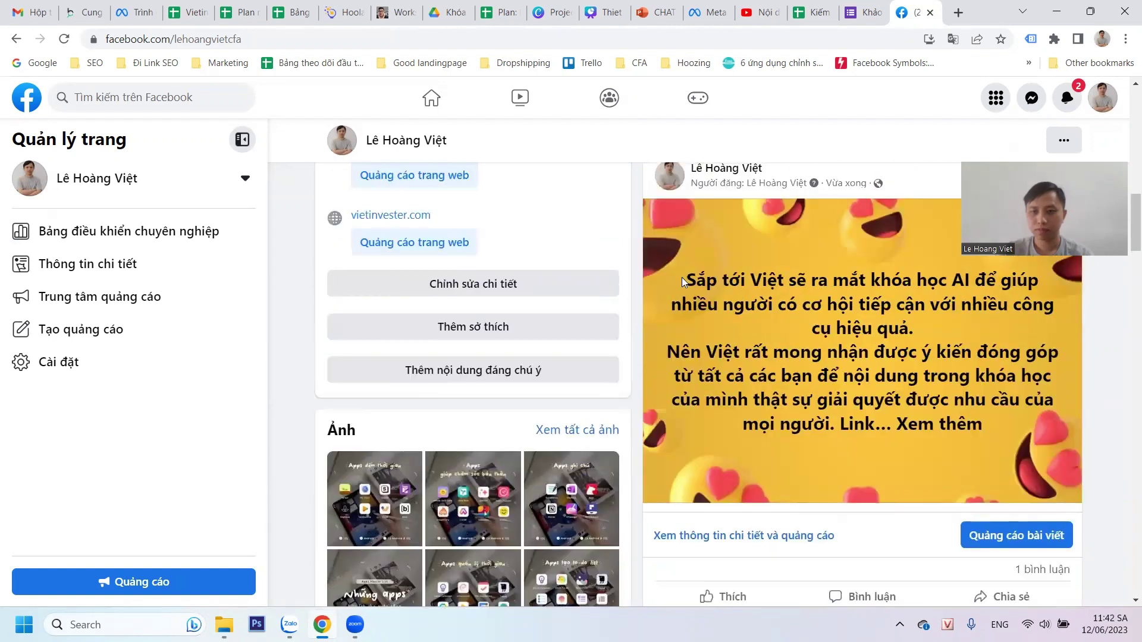
pyautogui.moveTo(682, 277); pyautogui.dragTo(921, 316)
pyautogui.click(700, 357)
pyautogui.scroll(2, 892, 392)
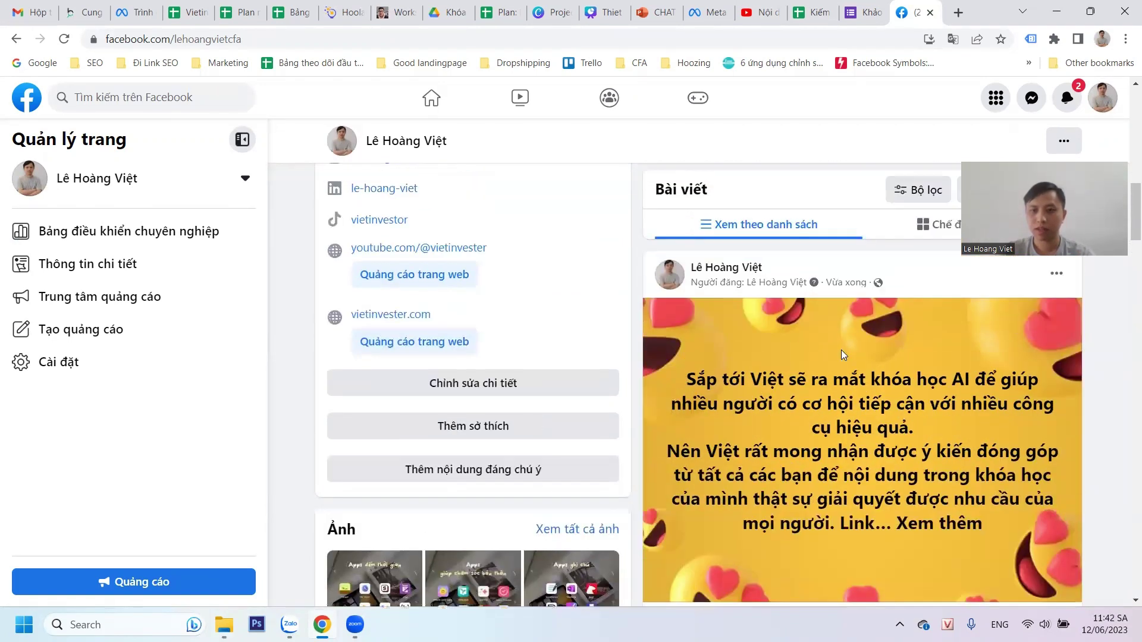
pyautogui.scroll(-2, 737, 303)
pyautogui.moveTo(684, 254); pyautogui.dragTo(914, 303)
pyautogui.click(863, 373)
pyautogui.scroll(-3, 863, 373)
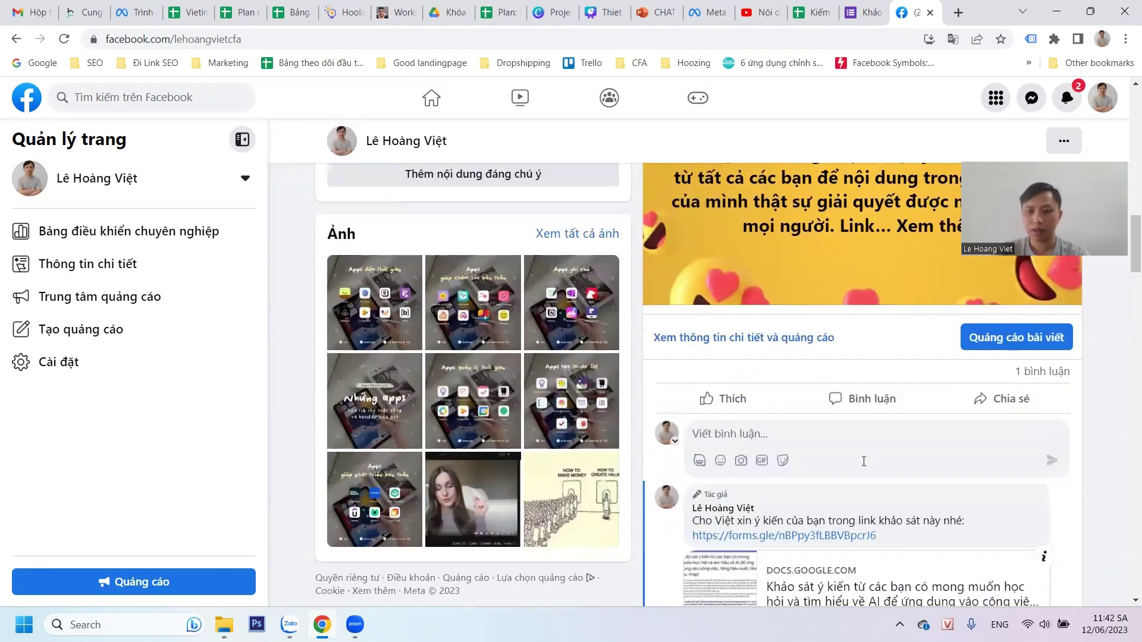
pyautogui.scroll(-2, 809, 298)
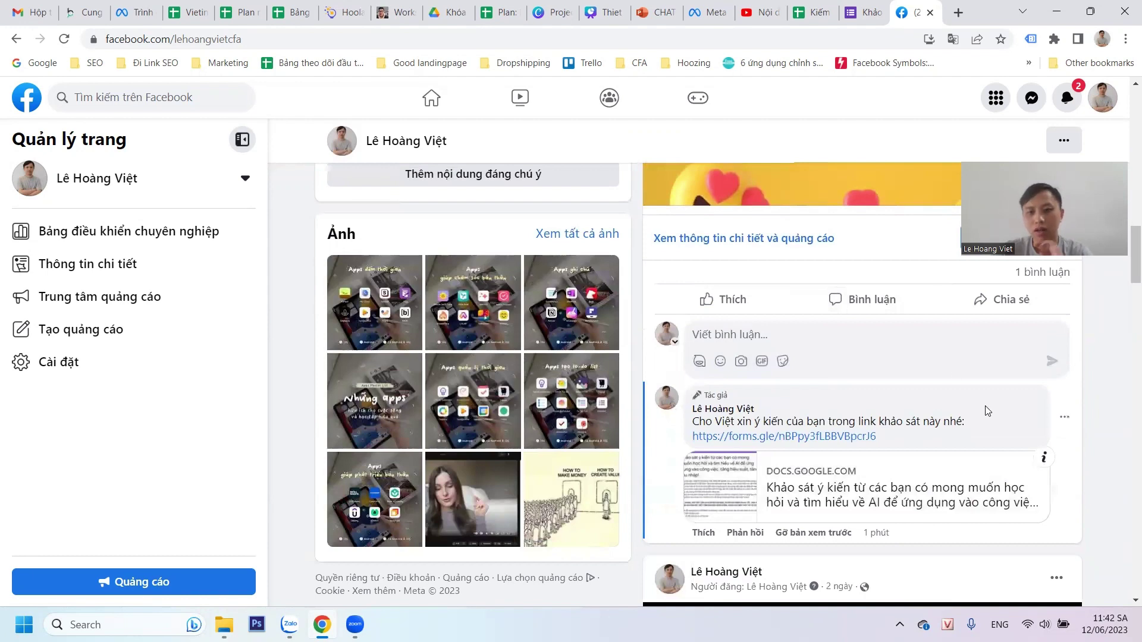
pyautogui.scroll(3, 986, 410)
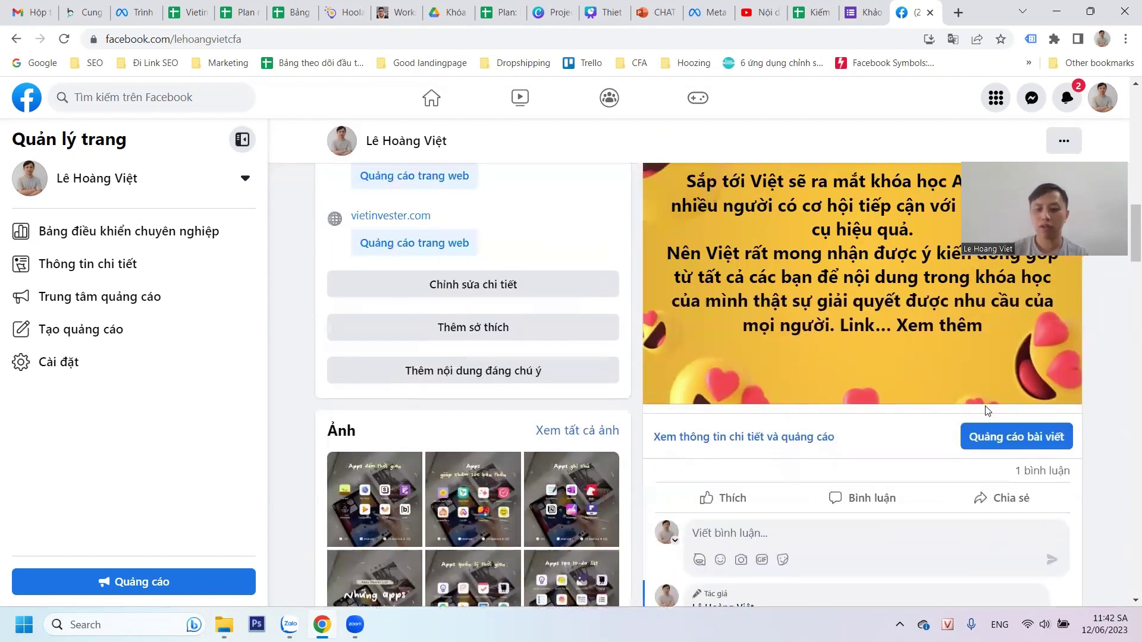
# Like the announcement post and return to the Kiếm tiền cùng AI spreadsheet.
pyautogui.click(731, 498)
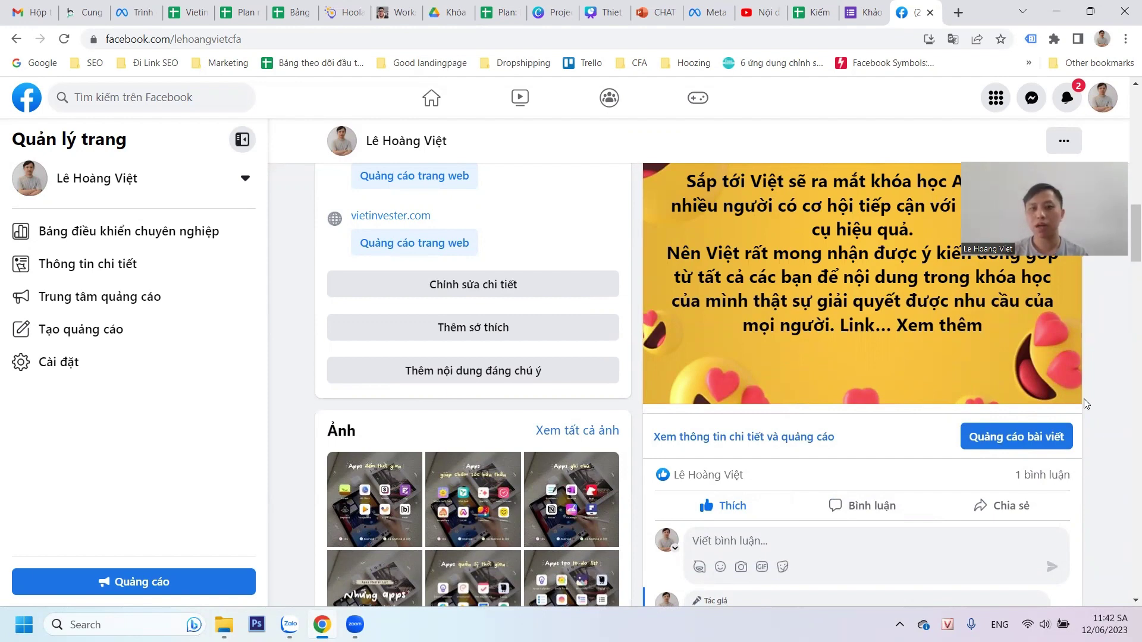
pyautogui.scroll(10, 1085, 404)
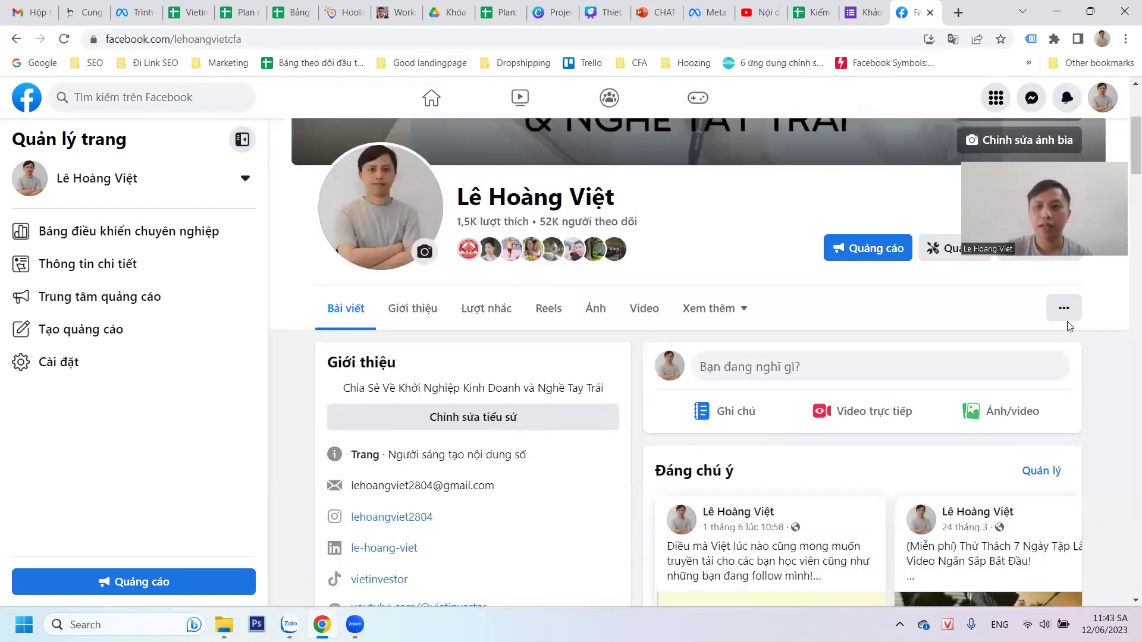
pyautogui.click(810, 10)
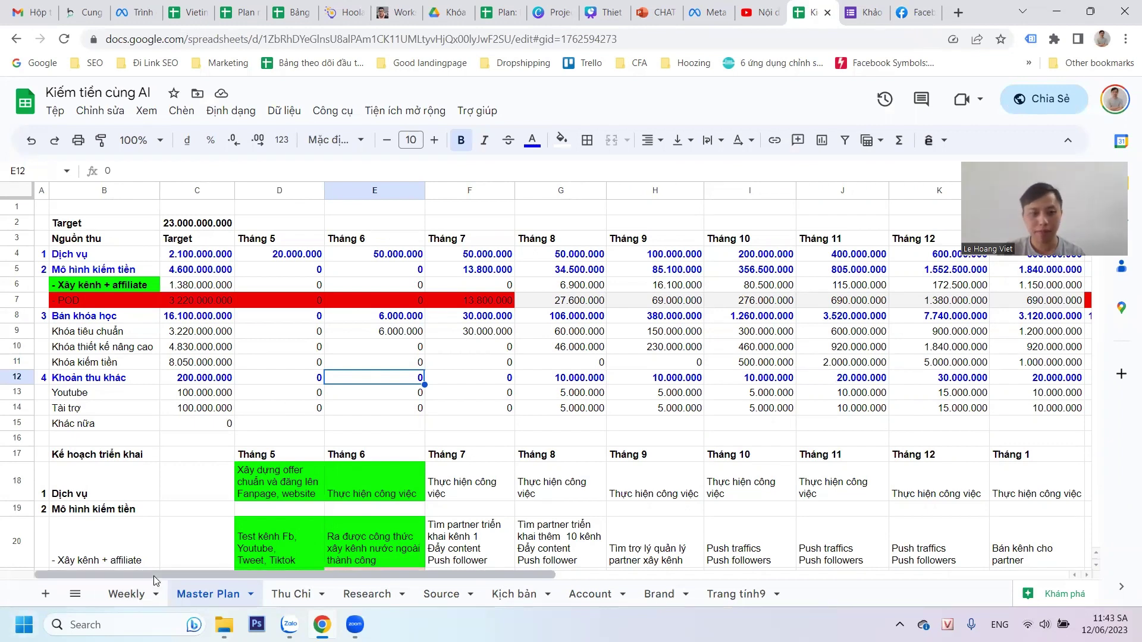
pyautogui.click(126, 593)
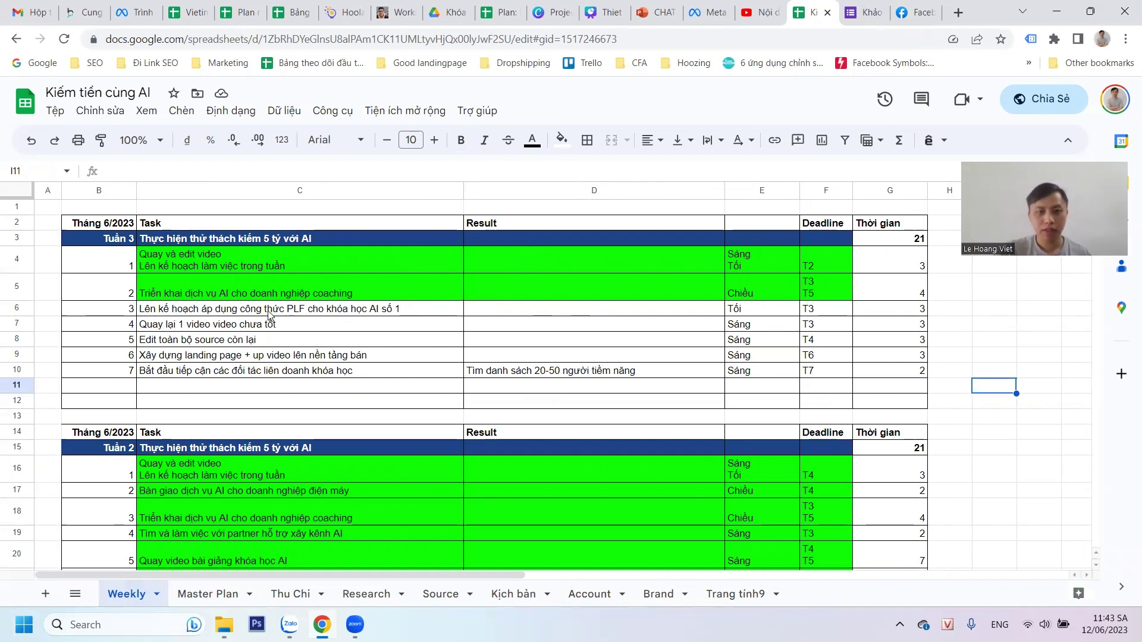
pyautogui.click(167, 312)
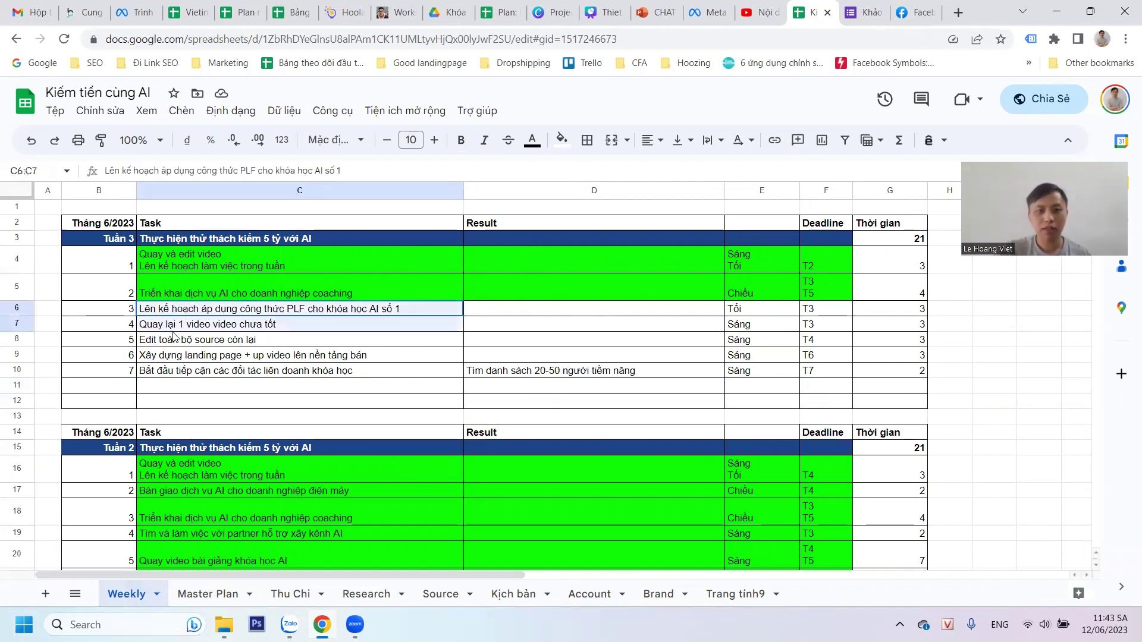
pyautogui.click(175, 336)
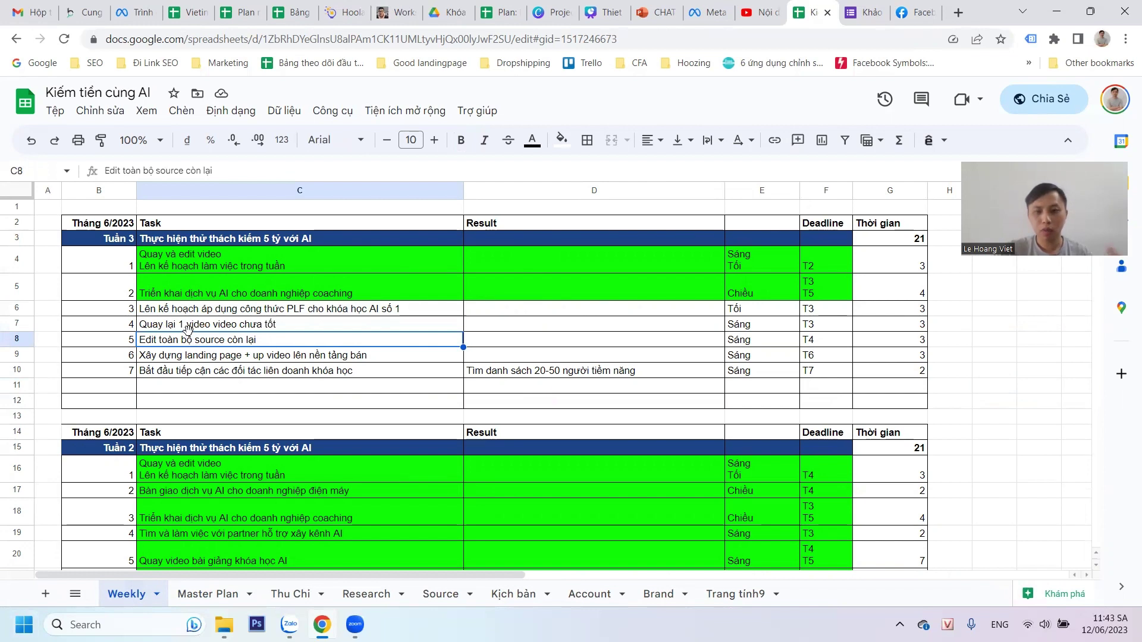
pyautogui.moveTo(889, 309); pyautogui.dragTo(892, 360)
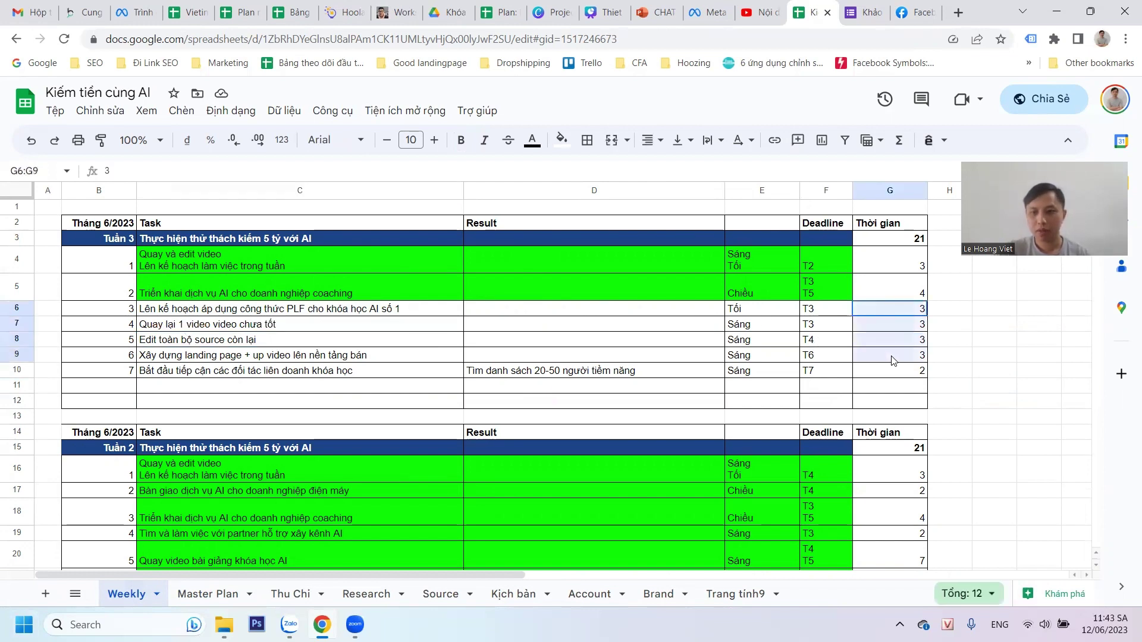
pyautogui.press('Left')
pyautogui.press('Left')
pyautogui.press('Left')
pyautogui.press('Left')
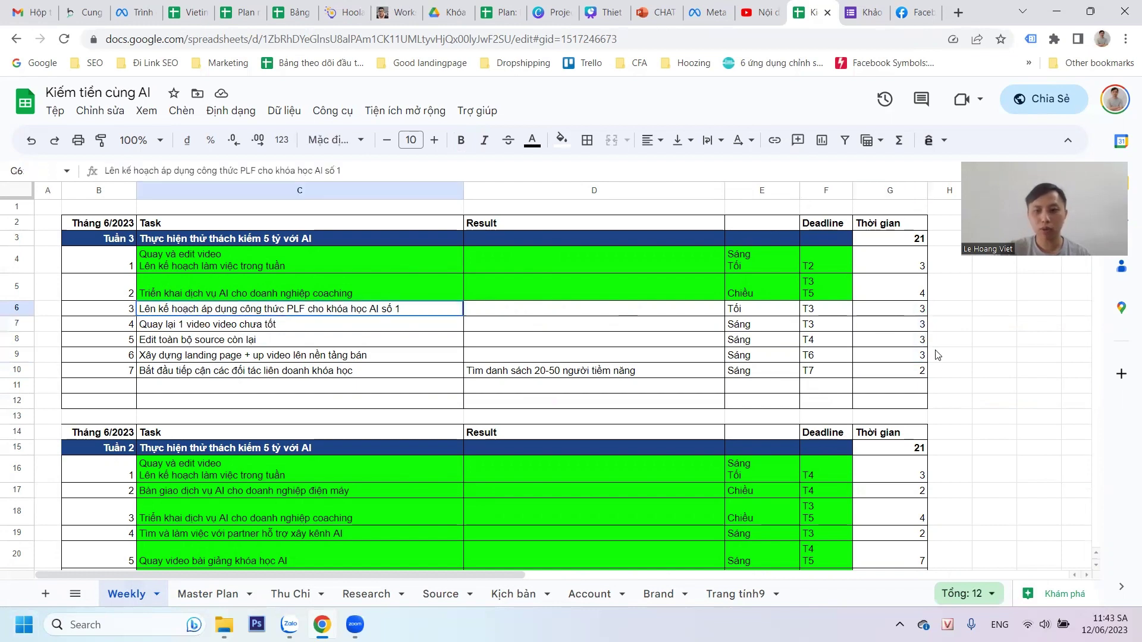
pyautogui.keyDown('shift'); pyautogui.click(917, 360); pyautogui.keyUp('shift')
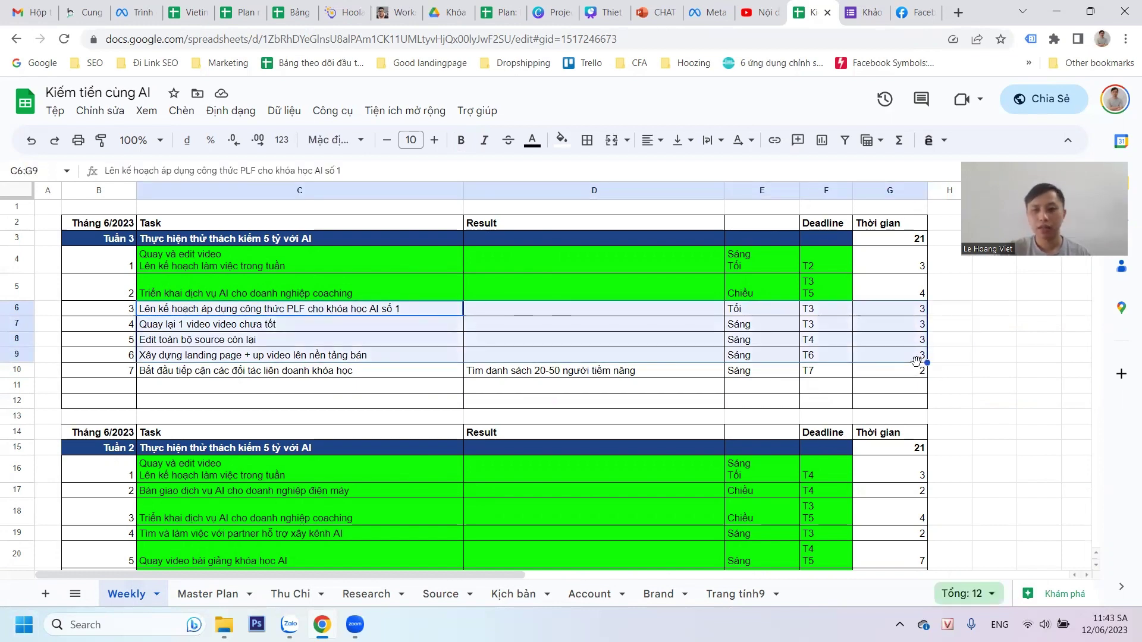
pyautogui.click(968, 324)
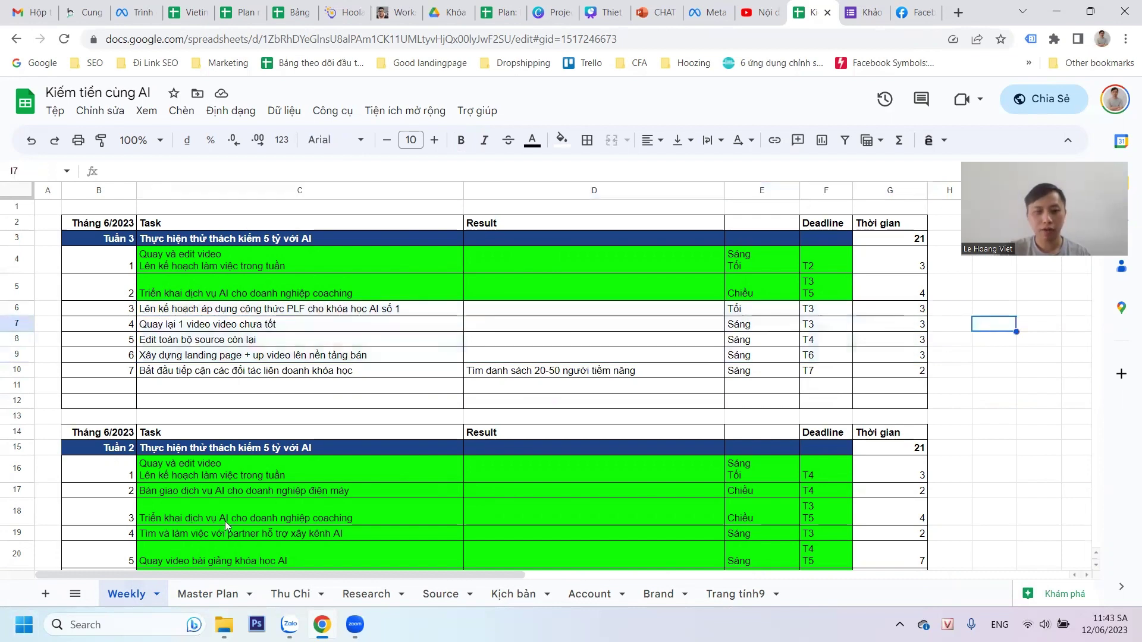
pyautogui.click(207, 594)
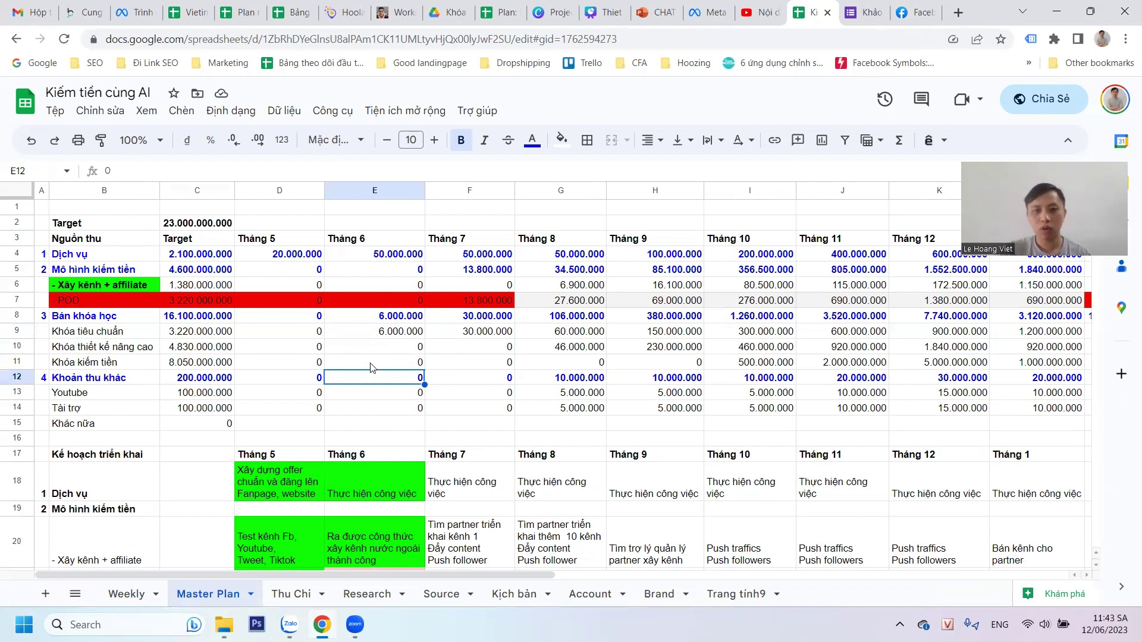
# Check Master Plan's June figures in E9, E5 and E4 (Dịch vụ 50.000.000), then open Weekly.
pyautogui.click(16, 317)
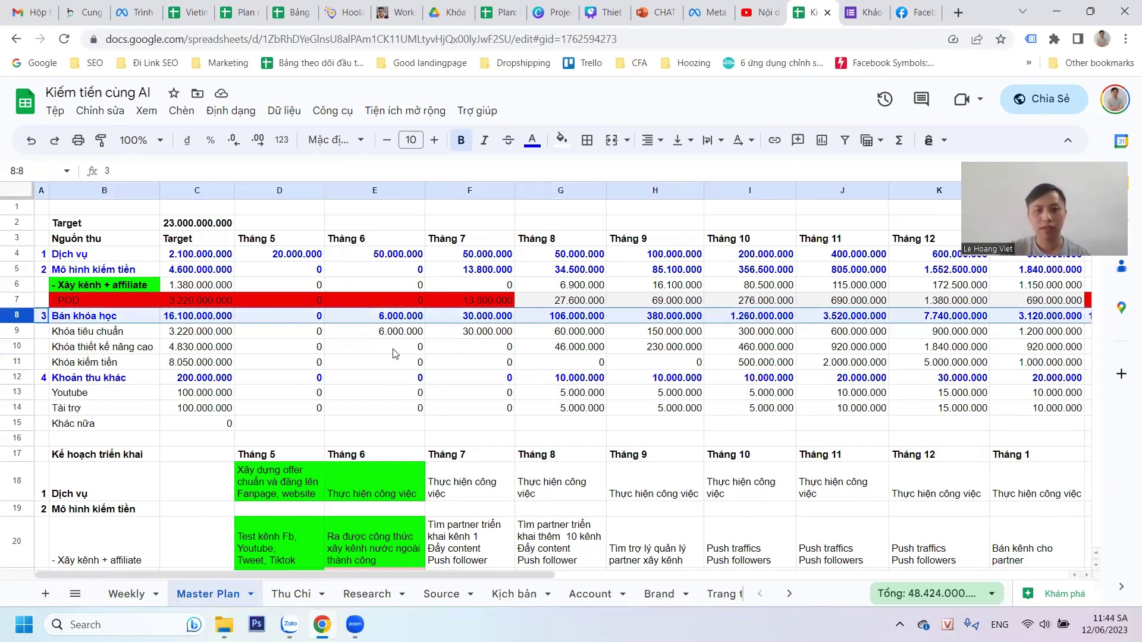
pyautogui.click(380, 337)
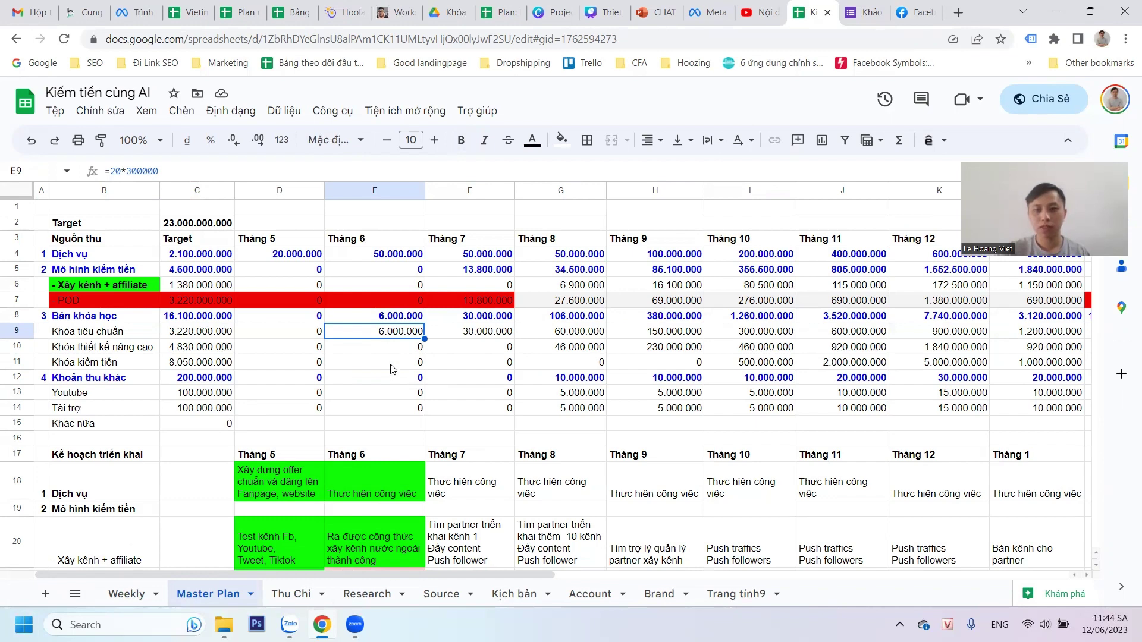
pyautogui.click(368, 273)
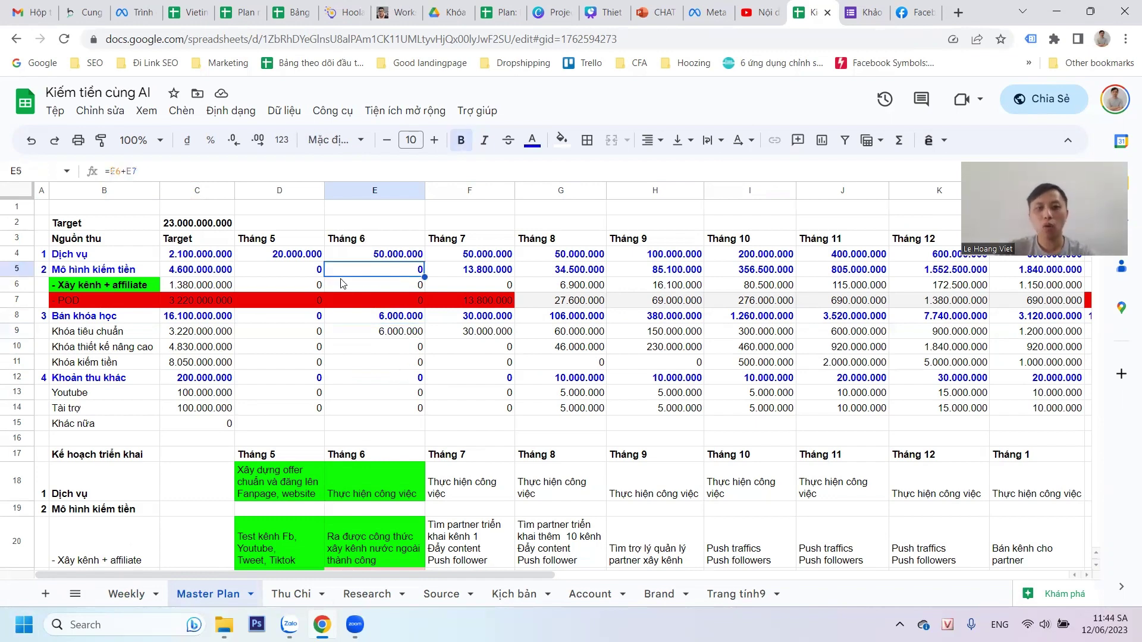
pyautogui.click(377, 257)
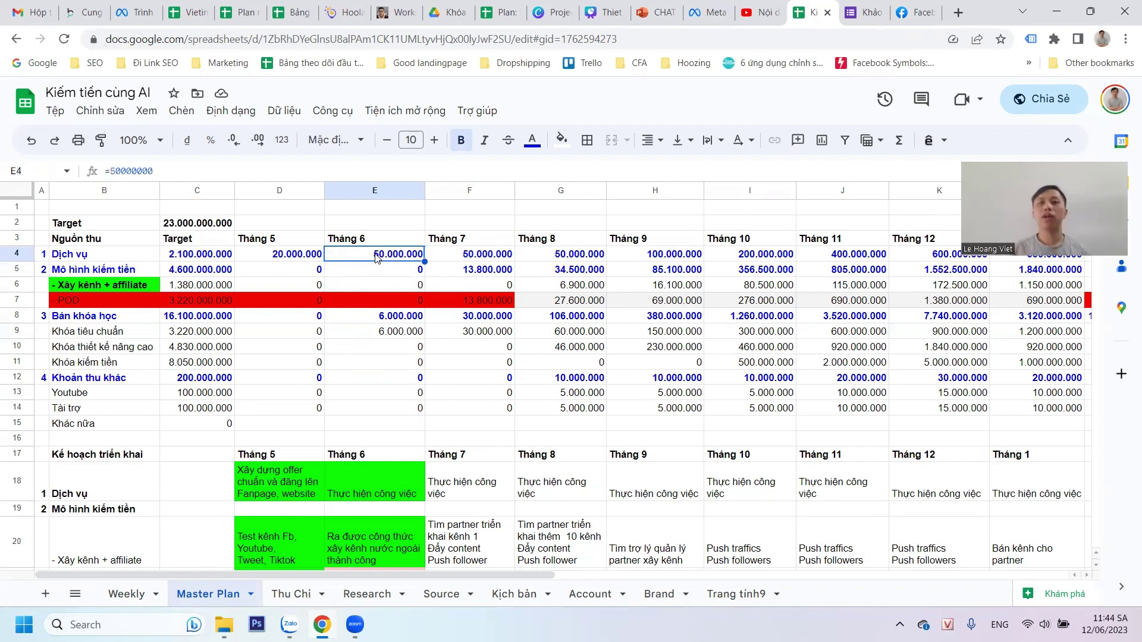
pyautogui.click(121, 594)
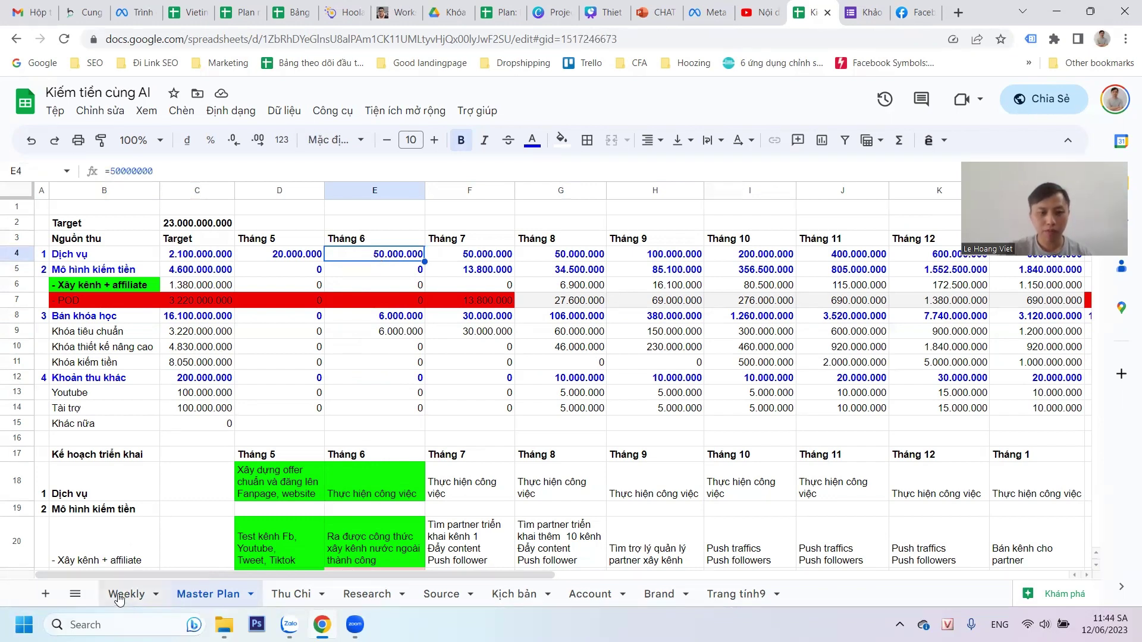
# Look over the Weekly tasks, selecting C17 and row 6, then move to the Facebook page.
pyautogui.scroll(-3, 297, 334)
pyautogui.click(270, 344)
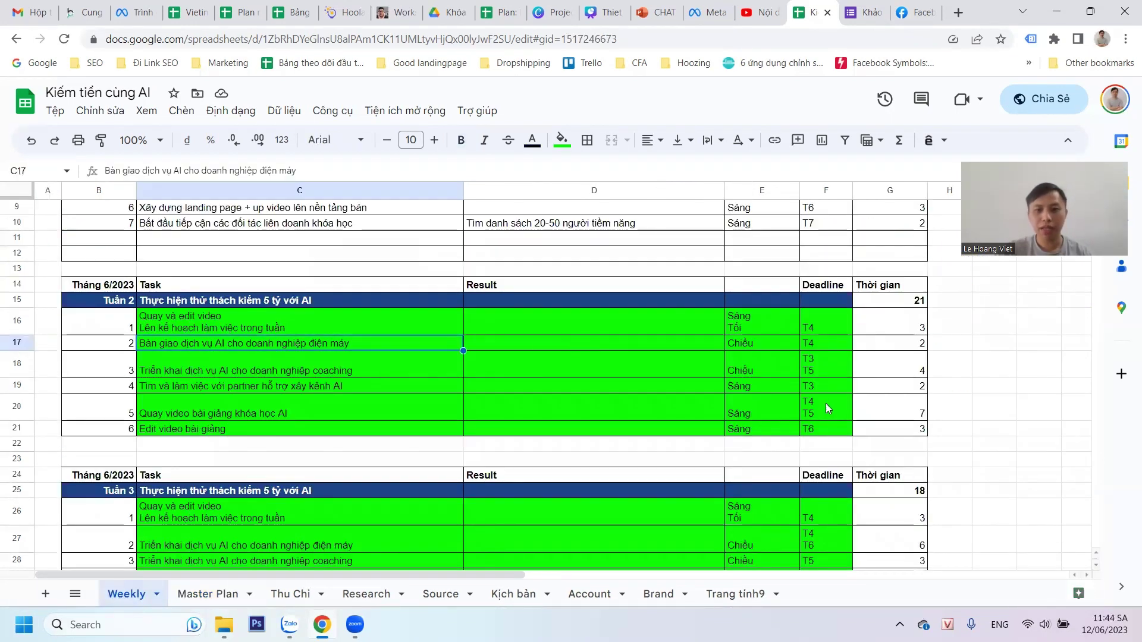
pyautogui.scroll(2, 820, 414)
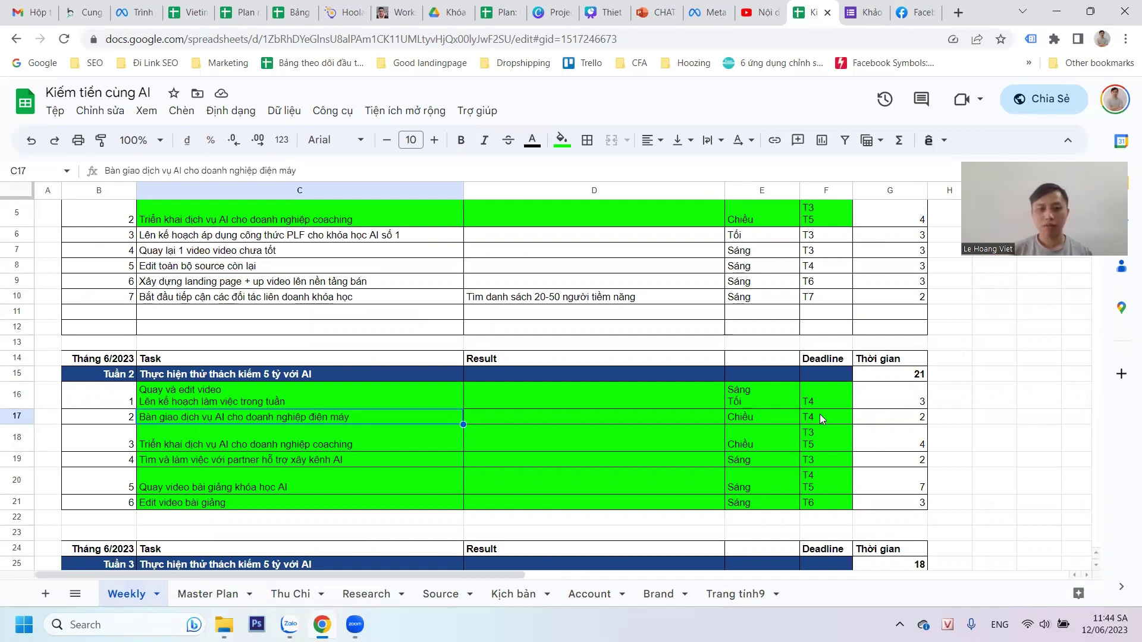
pyautogui.scroll(2, 776, 387)
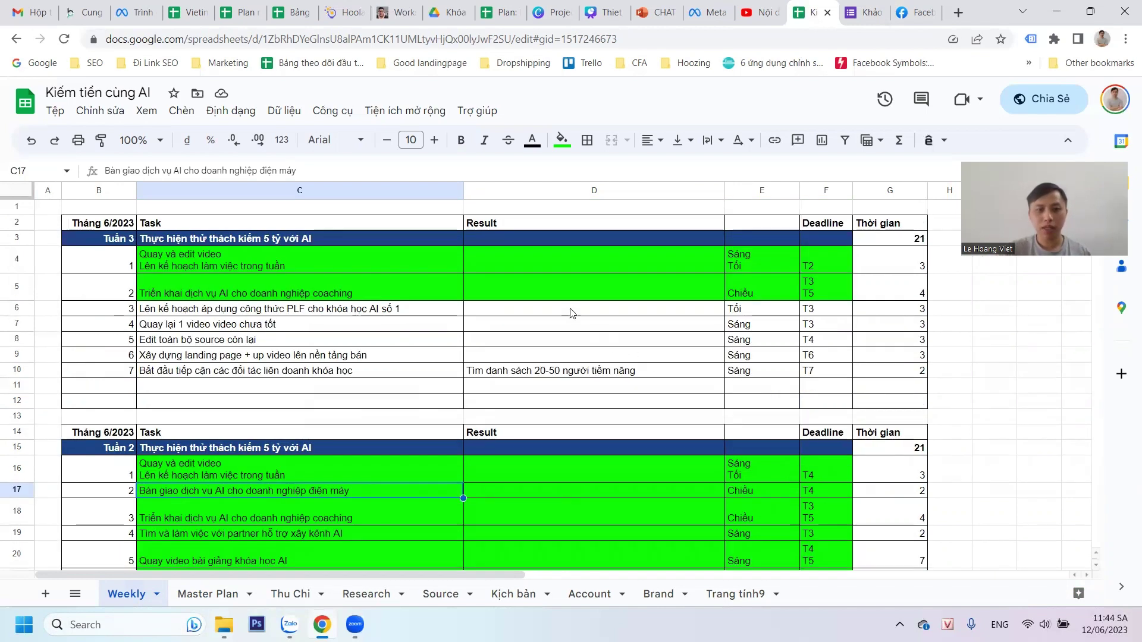
pyautogui.click(18, 308)
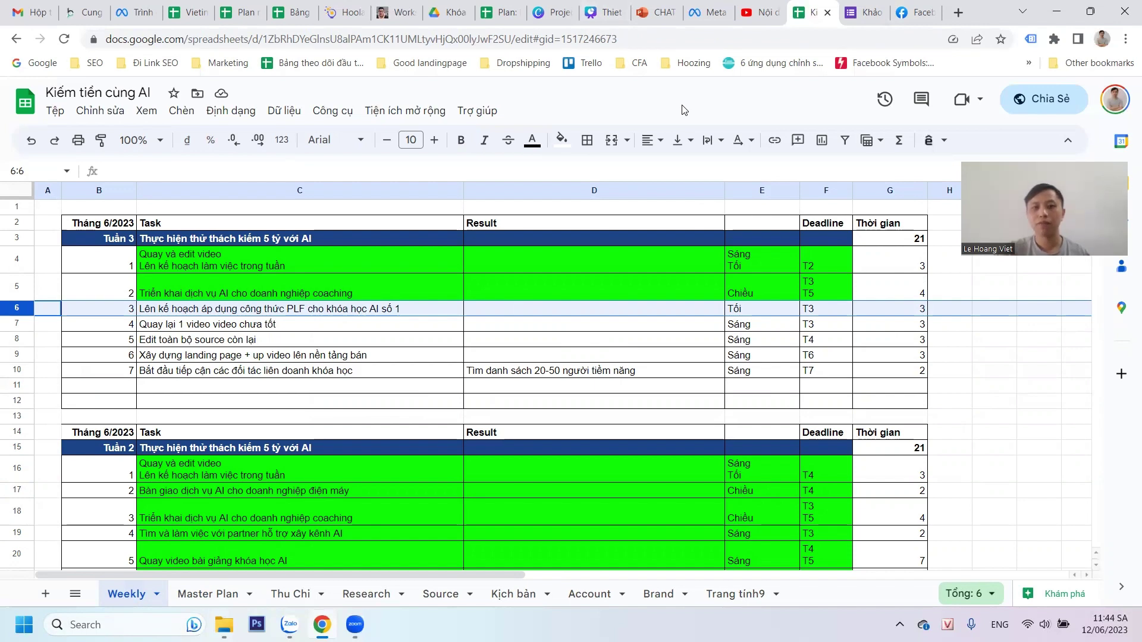
pyautogui.click(906, 12)
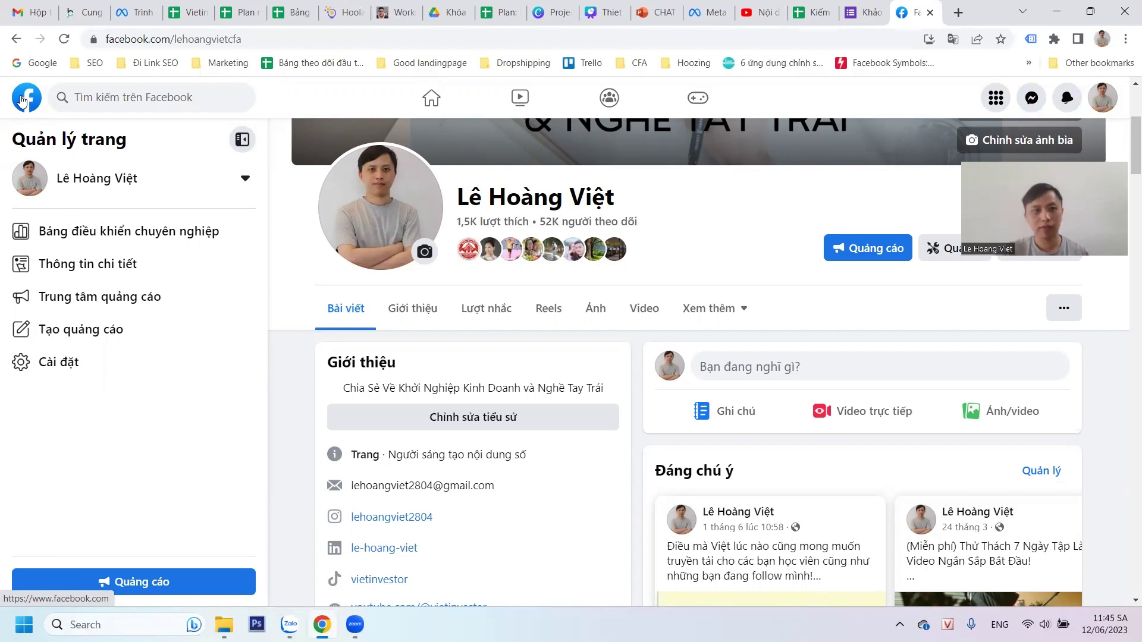
# Search Facebook for 'Soul retreats' and open the Soul Retreats page in a new tab.
pyautogui.click(111, 95)
pyautogui.write('S')
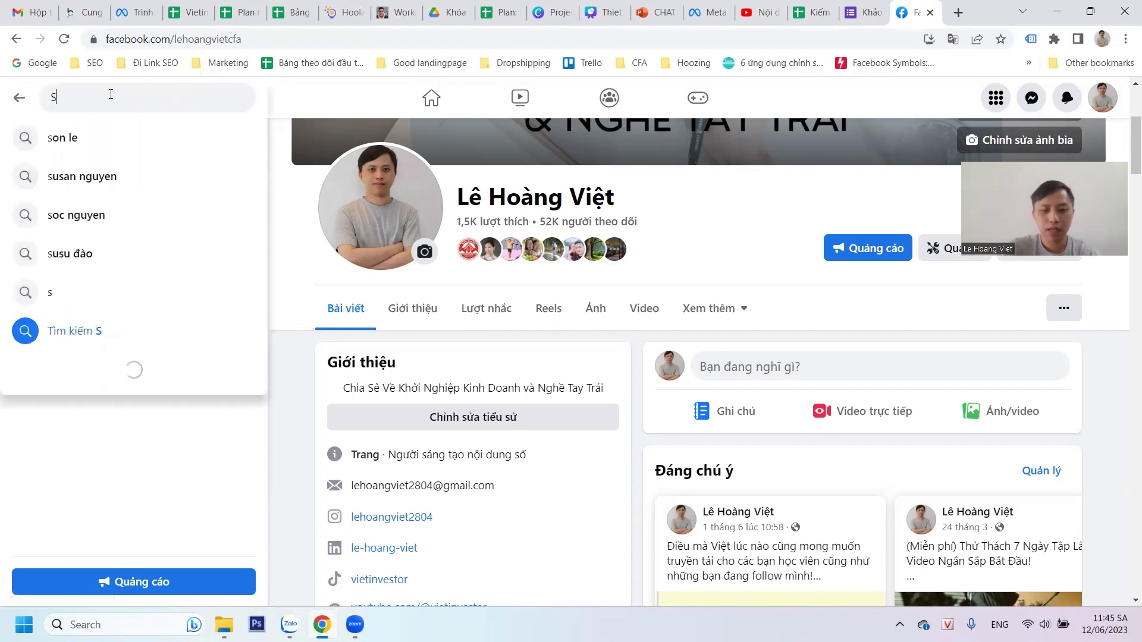
pyautogui.write('oul retreats')
pyautogui.press('Return')
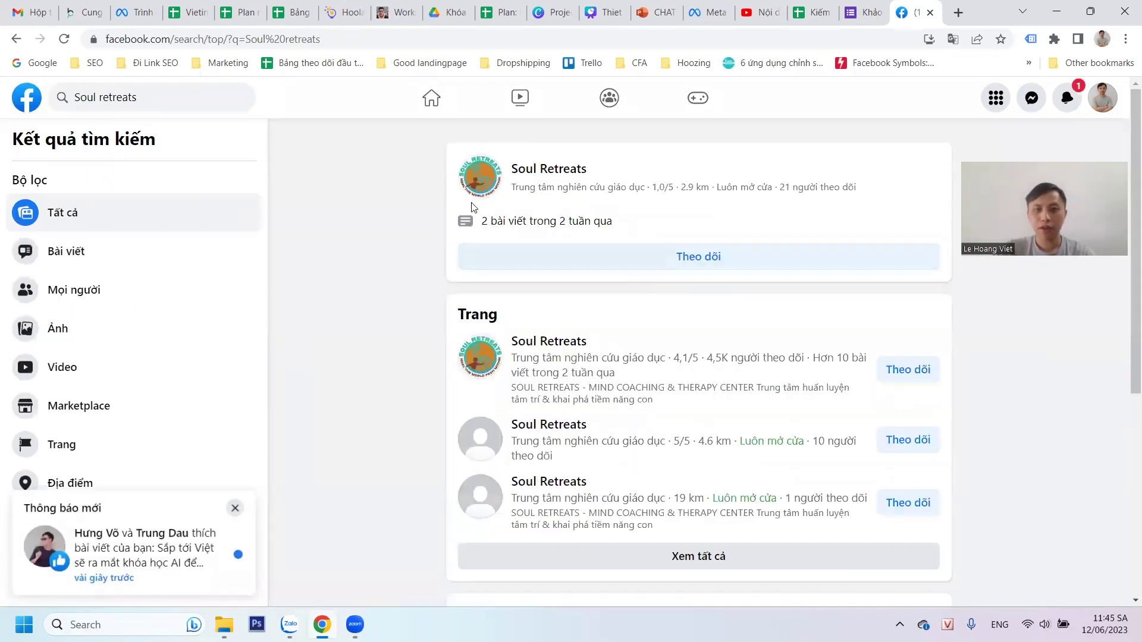
pyautogui.middleClick(538, 343)
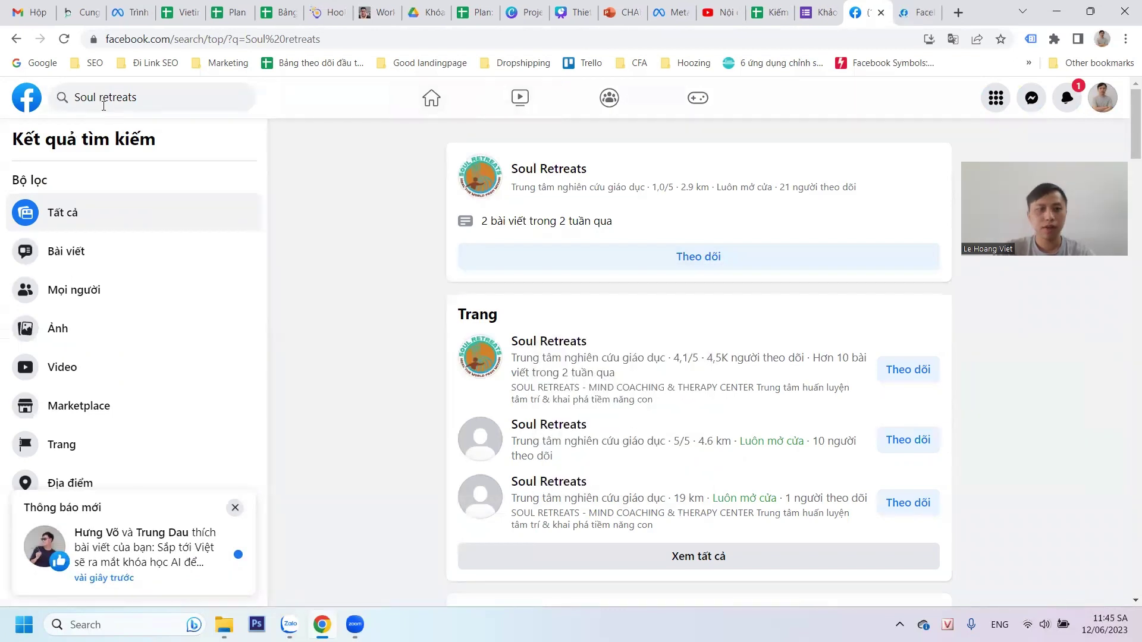
# Search for the related coach's page and scroll through it.
pyautogui.click(119, 99)
pyautogui.write('la hạ giang thanh')
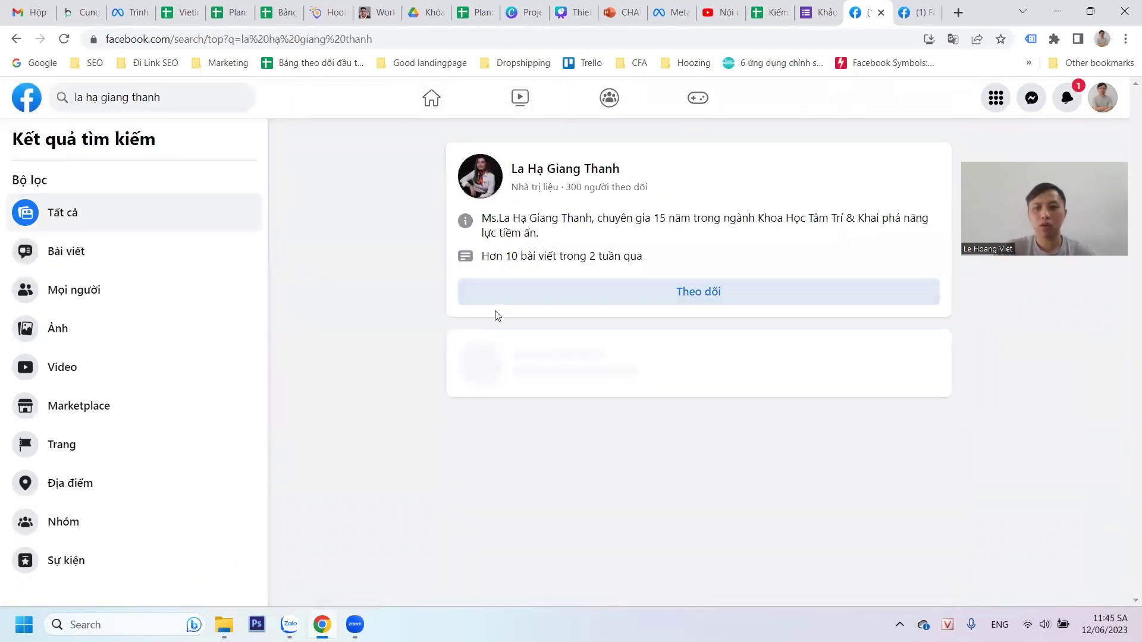
pyautogui.hotkey('ctrl', 'Tab')
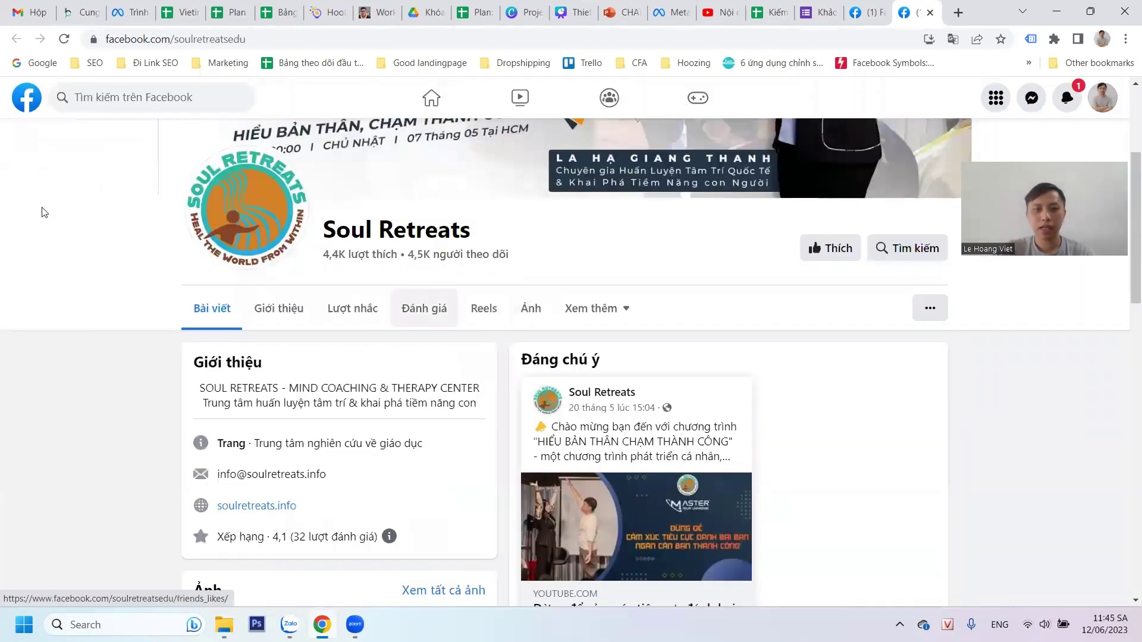
pyautogui.scroll(4, 493, 230)
pyautogui.scroll(-8, 178, 262)
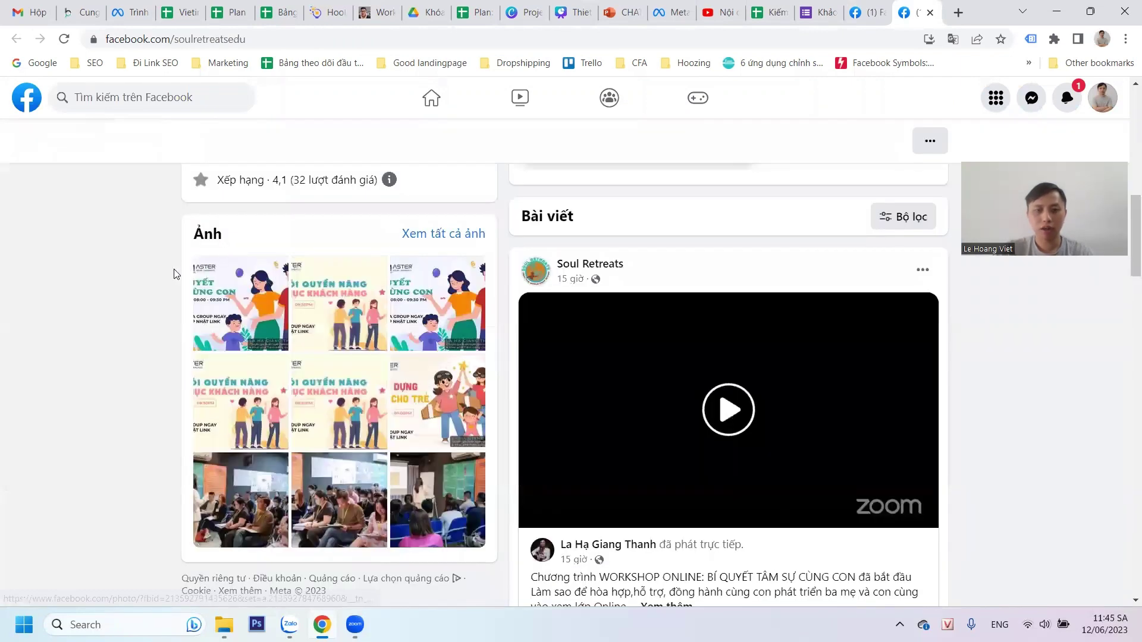
pyautogui.scroll(8, 174, 274)
pyautogui.scroll(-1, 106, 413)
pyautogui.scroll(-9, 117, 401)
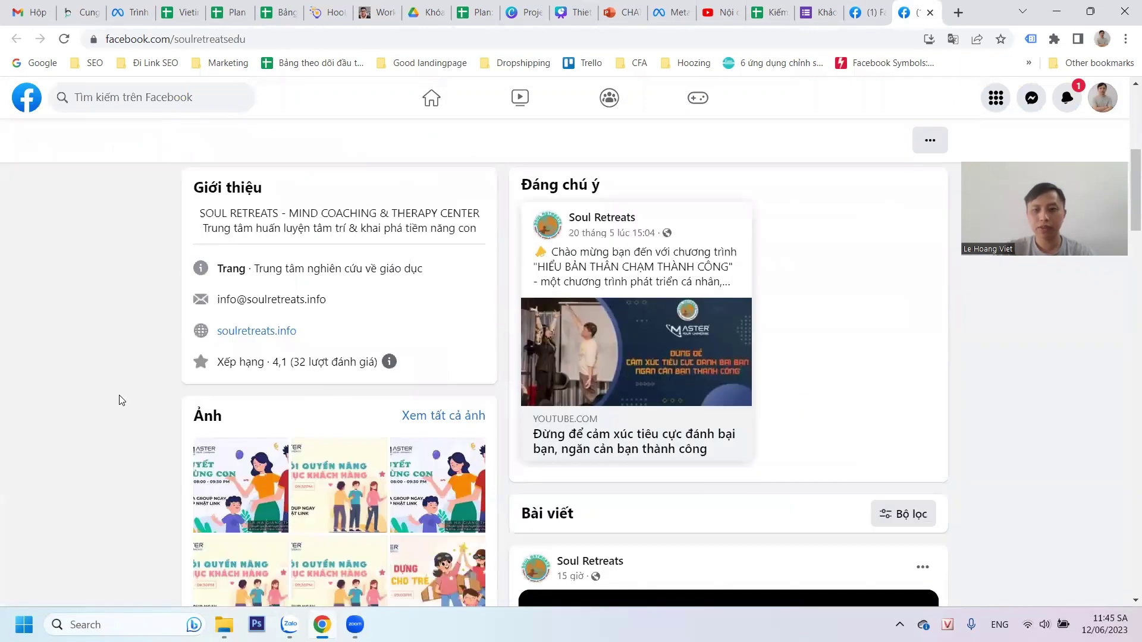
pyautogui.scroll(6, 118, 400)
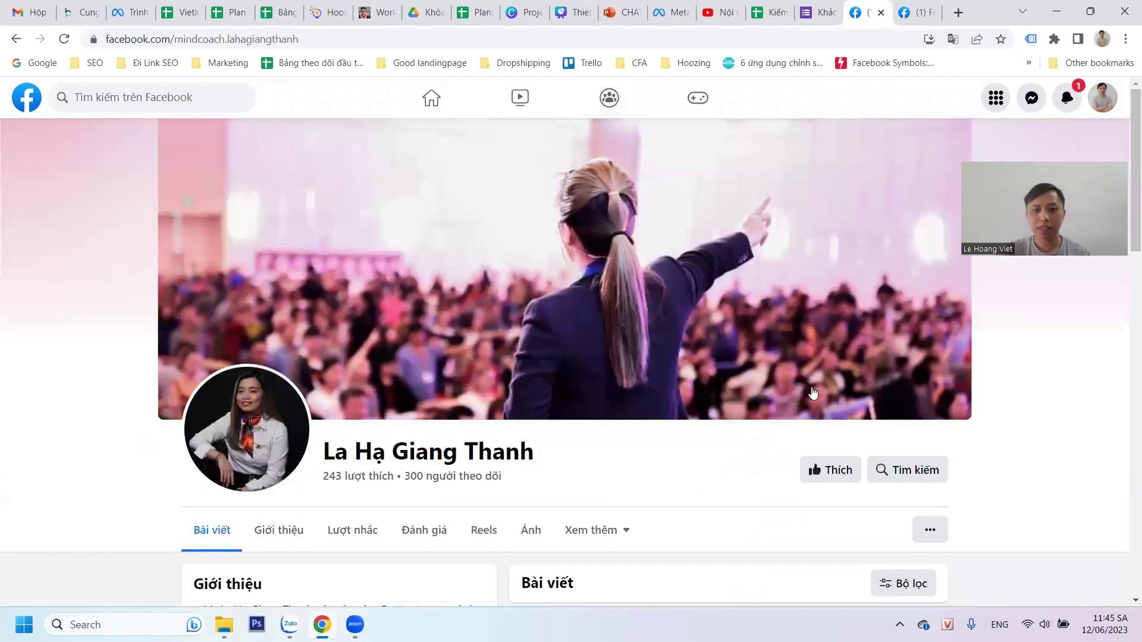
pyautogui.scroll(-2, 440, 354)
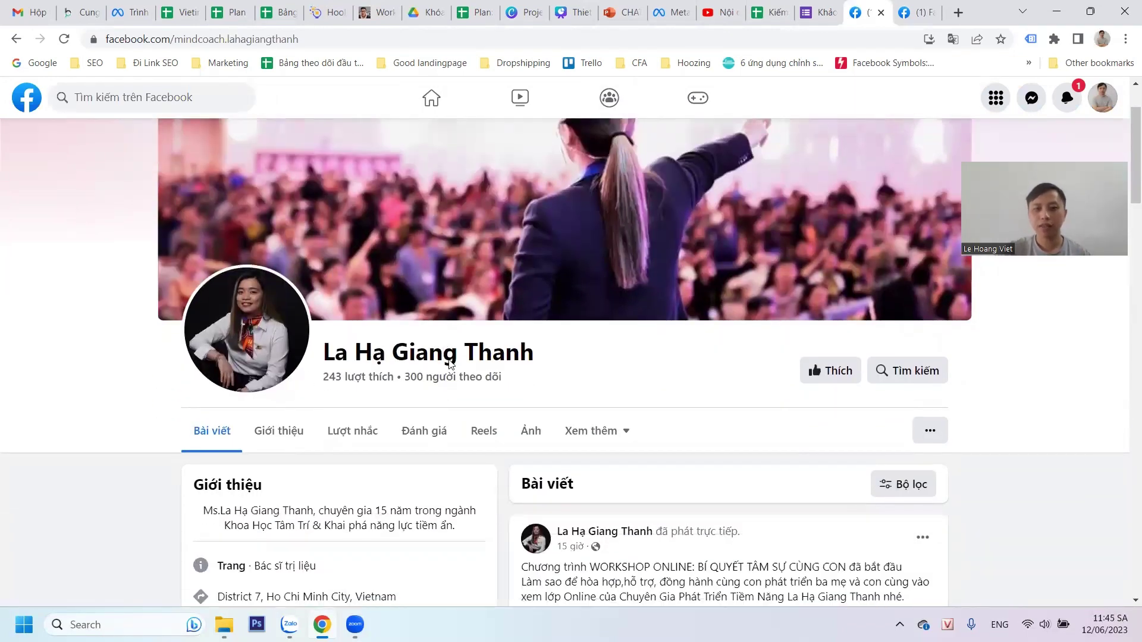
# Select the page owner's name, then return to the Kiếm tiền cùng AI spreadsheet.
pyautogui.tripleClick(515, 353)
pyautogui.click(28, 396)
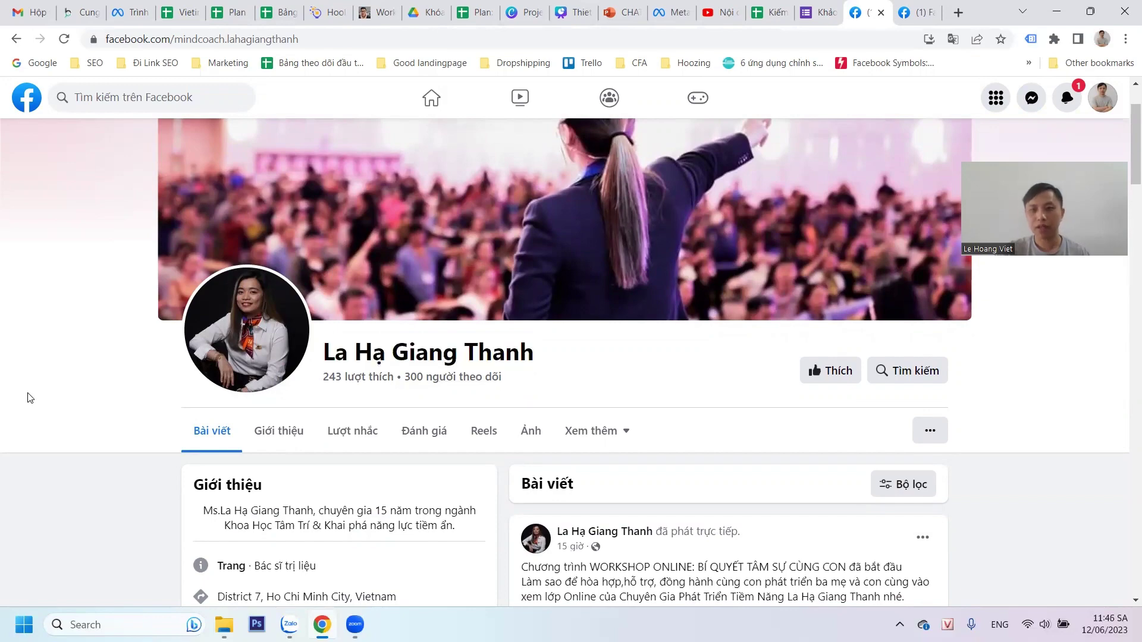
pyautogui.scroll(2, 29, 395)
pyautogui.scroll(-5, 29, 396)
pyautogui.hotkey('ctrl', 'shift', 'Tab')
pyautogui.hotkey('ctrl', 'shift', 'Tab')
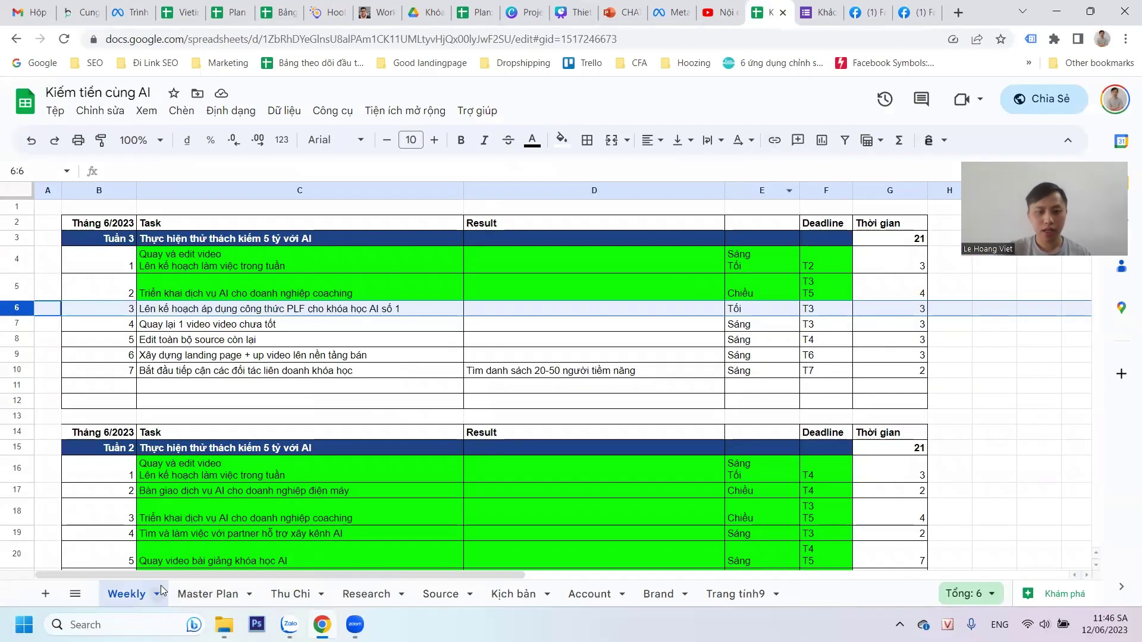
# On Master Plan, review June values in E4 and E12 and total the course revenue E8:E9.
pyautogui.click(200, 594)
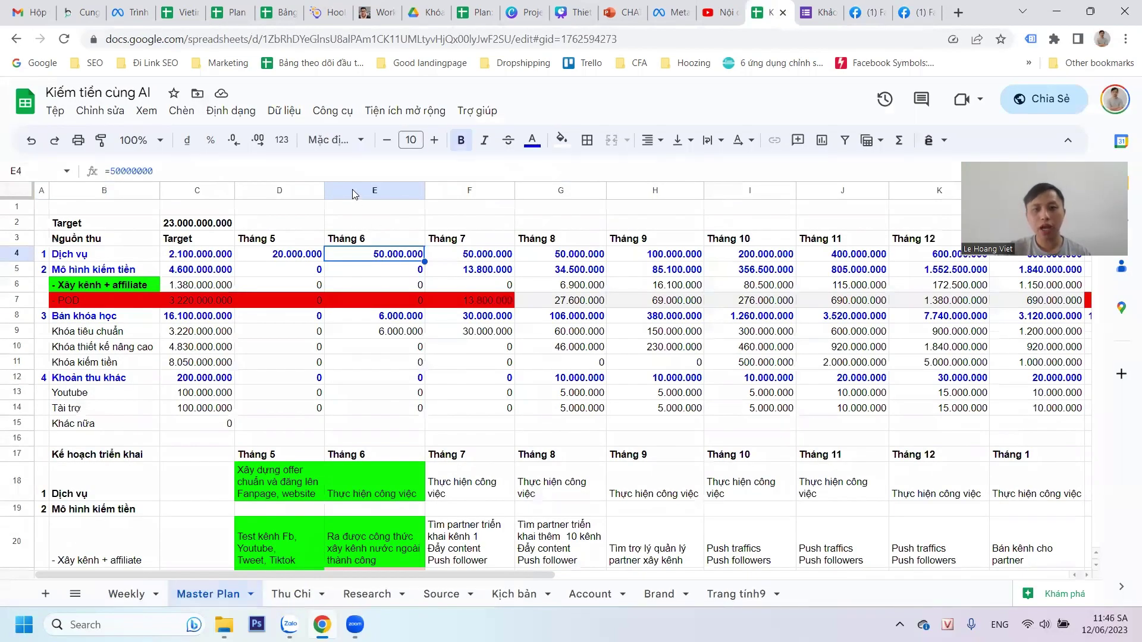
pyautogui.click(347, 212)
pyautogui.click(352, 260)
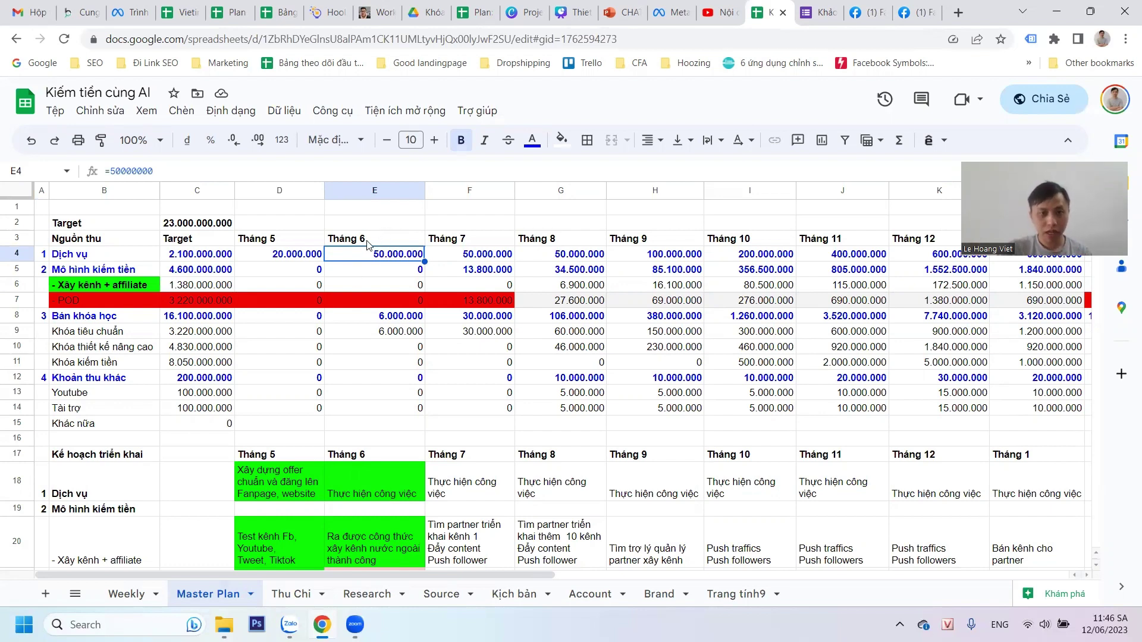
pyautogui.click(374, 378)
pyautogui.moveTo(345, 318)
pyautogui.mouseDown()
pyautogui.moveTo(356, 348)
pyautogui.moveTo(357, 335)
pyautogui.mouseUp()
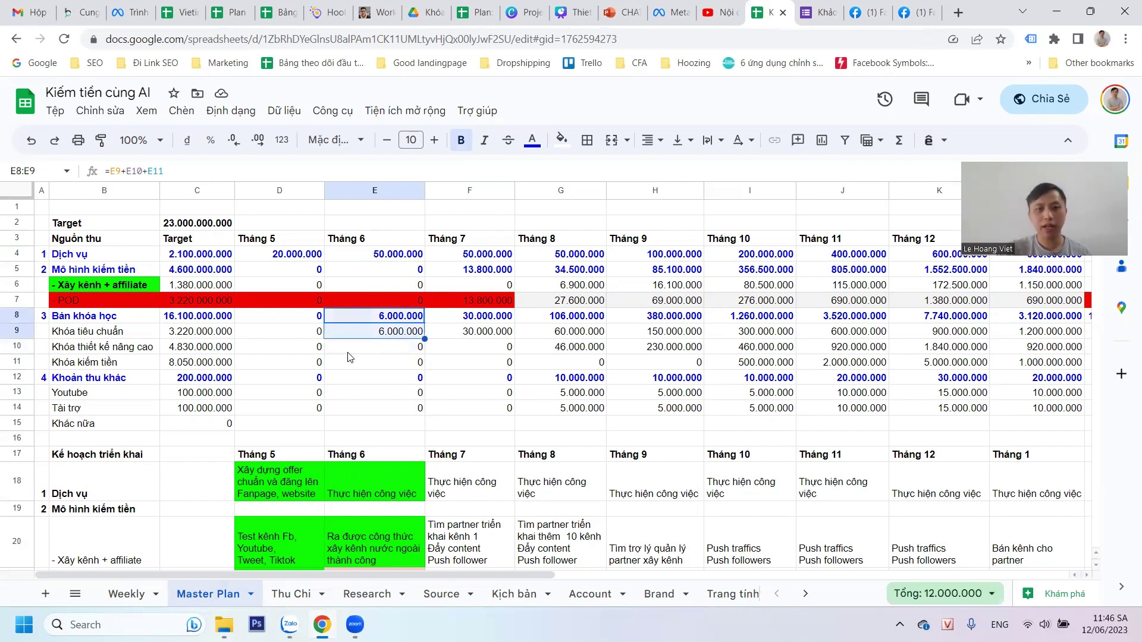
pyautogui.click(366, 336)
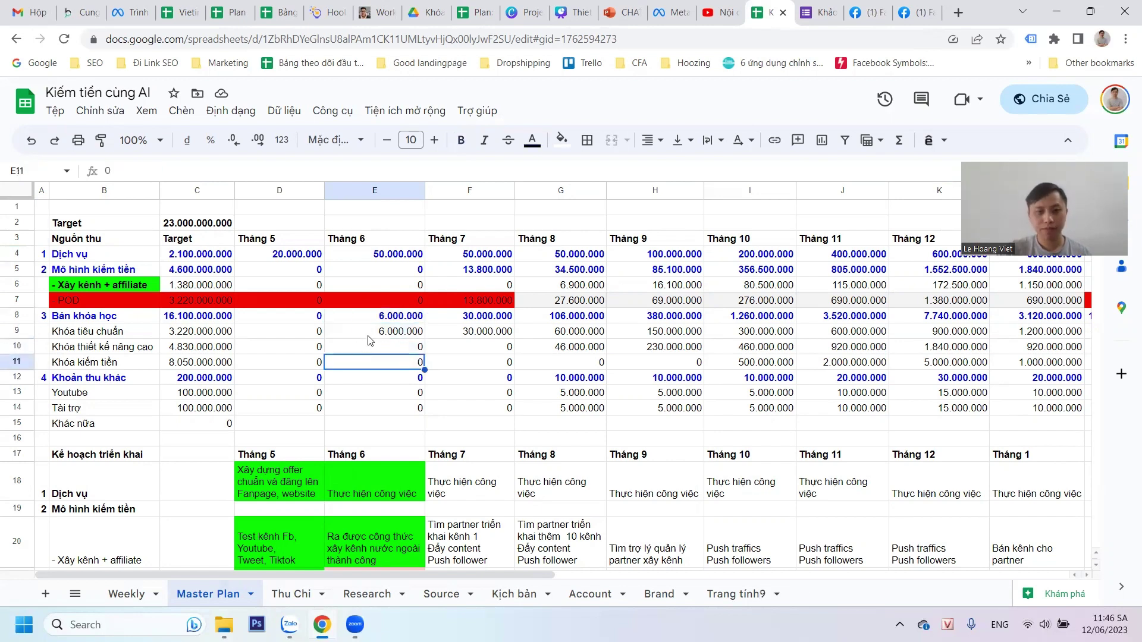
# Check row 12's total and June YouTube revenue in E13, then go to Vietinvester.com Plan.
pyautogui.scroll(-2, 534, 313)
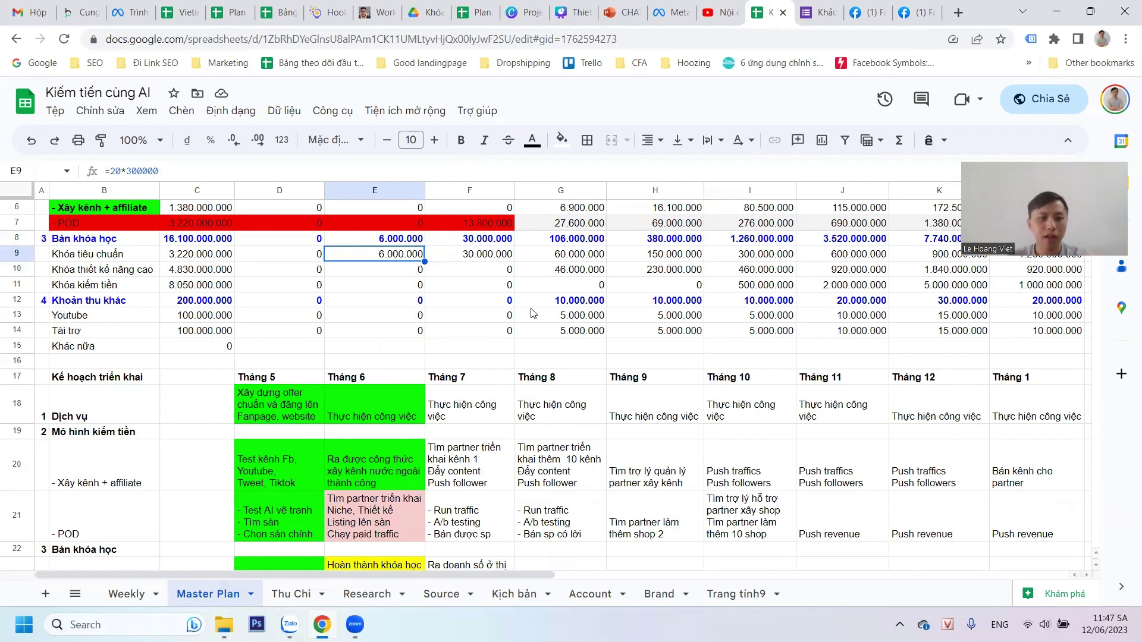
pyautogui.click(8, 300)
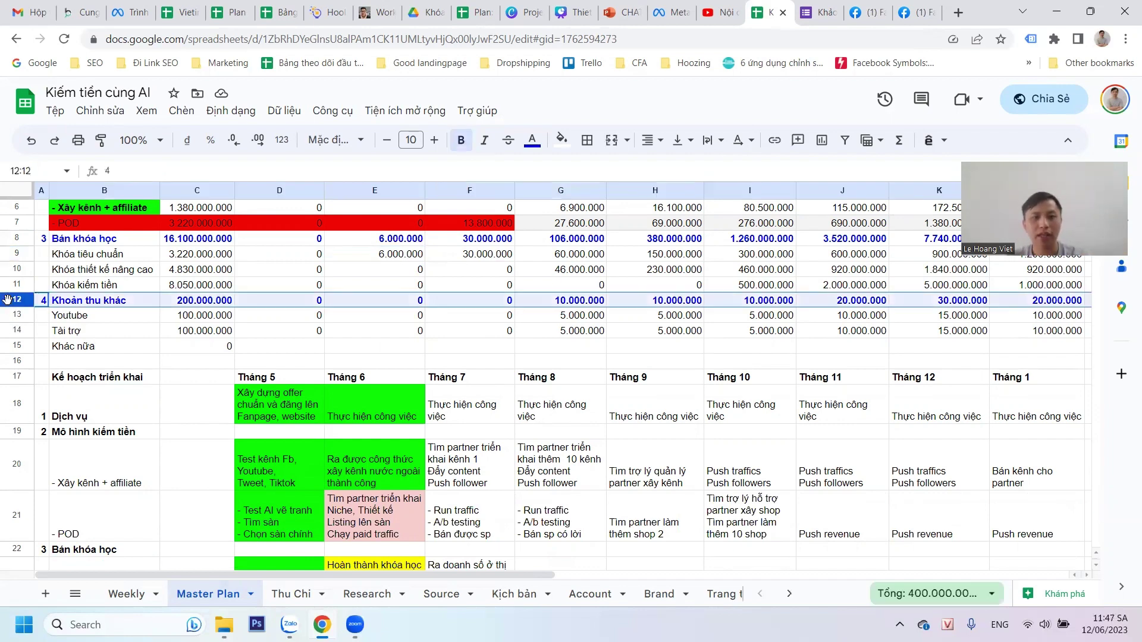
pyautogui.click(382, 319)
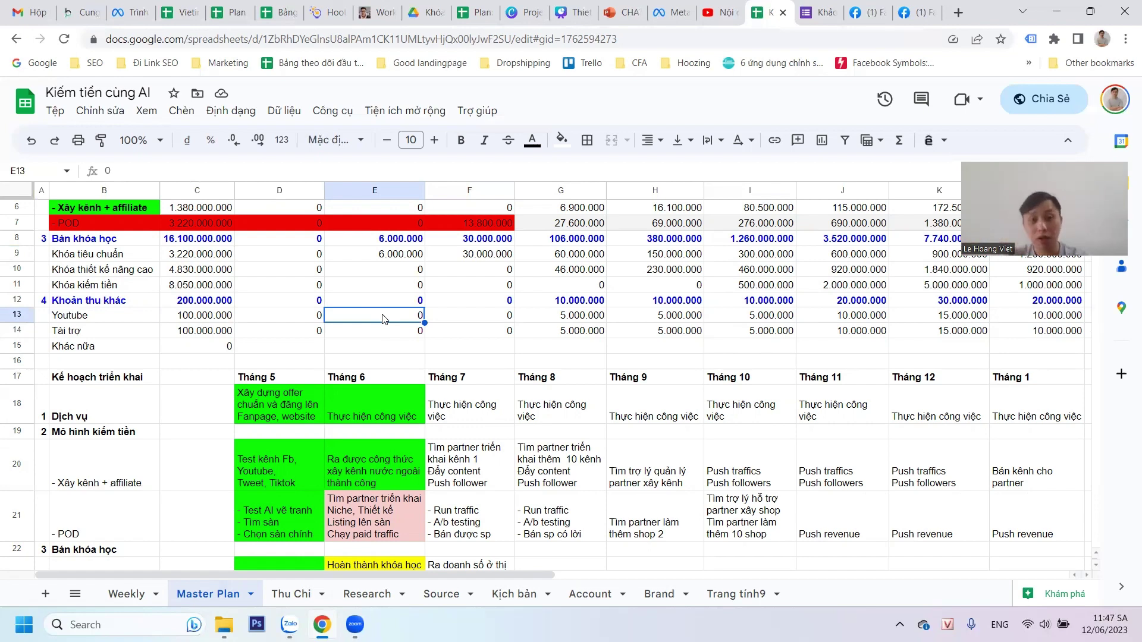
pyautogui.hotkey('ctrl', '4')
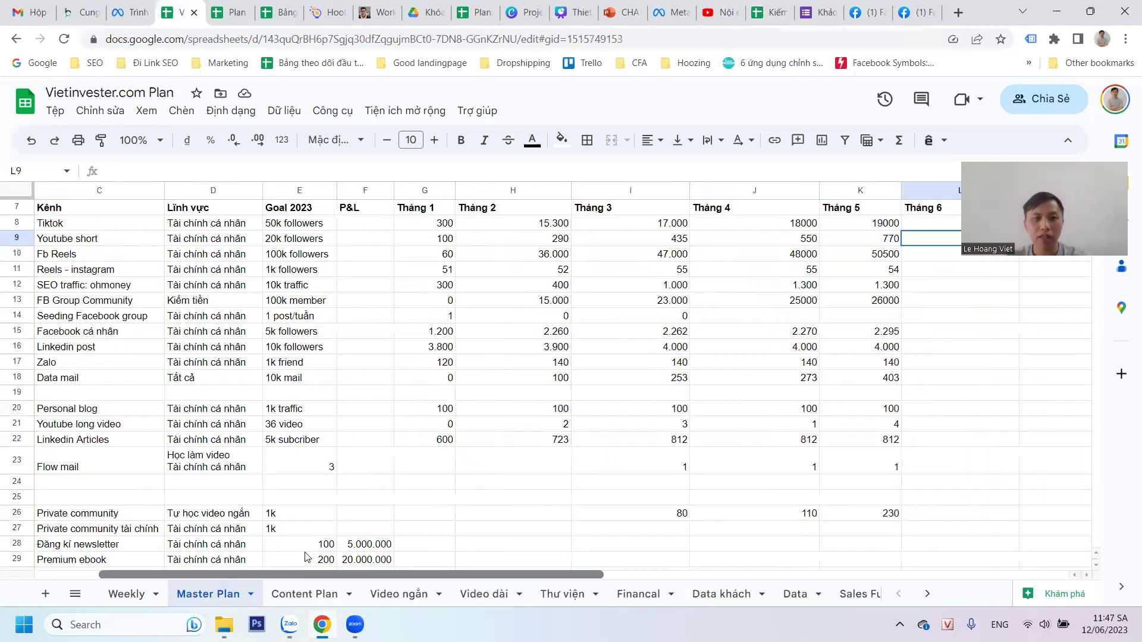
# Review the Master Plan's Tháng 5 figures for Tiktok (19000), Youtube short and Fb Reels.
pyautogui.hscroll(-1, 238, 538)
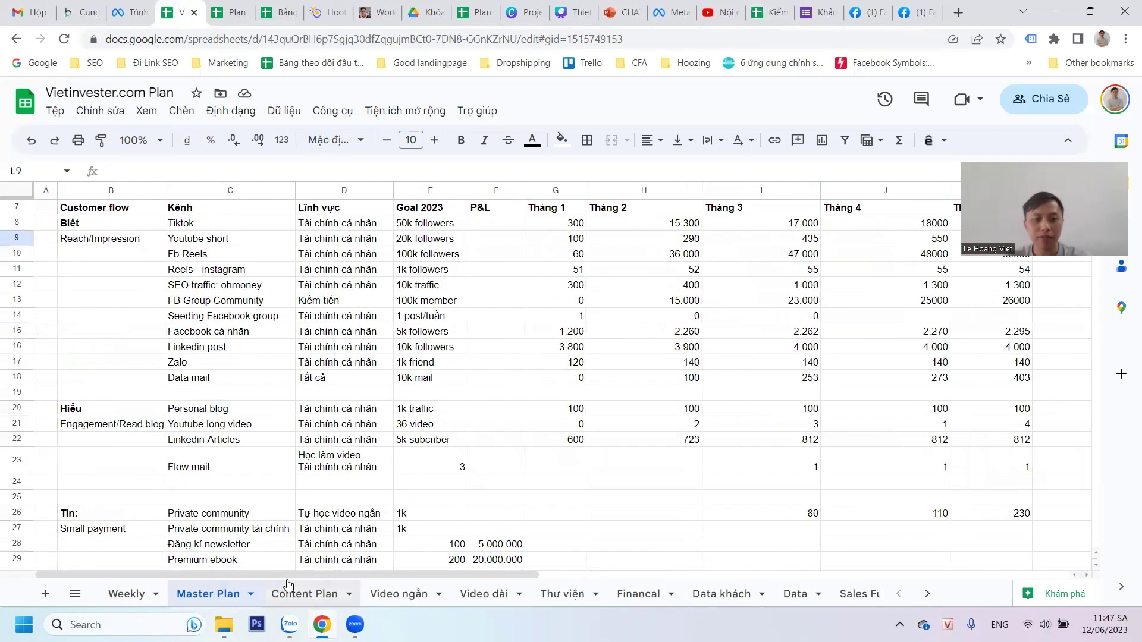
pyautogui.hscroll(1, 315, 583)
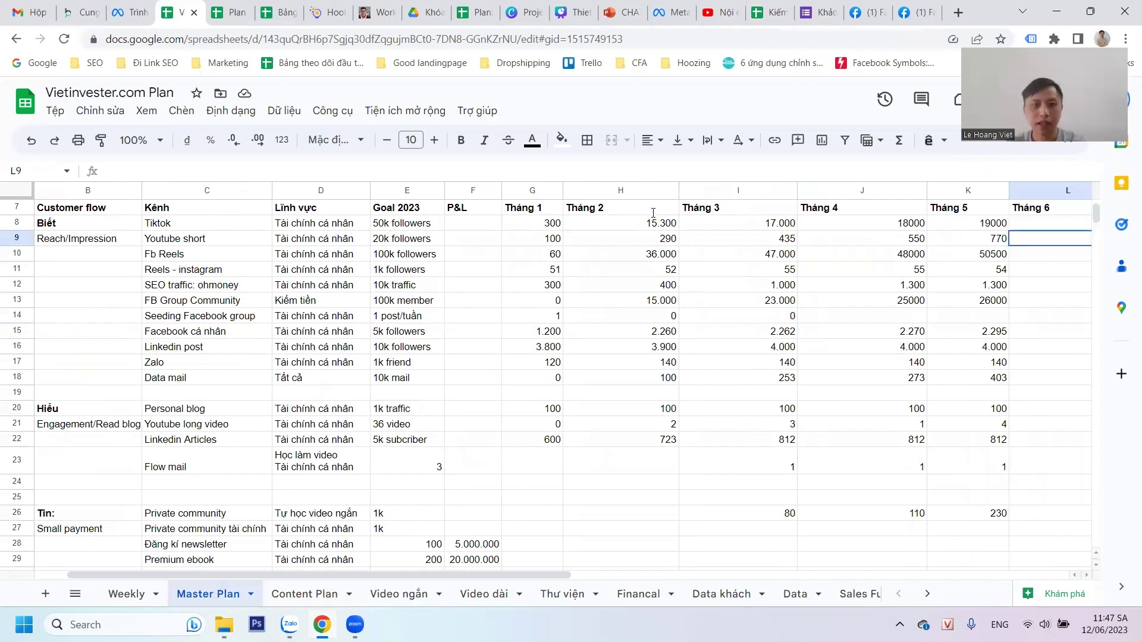
pyautogui.click(976, 223)
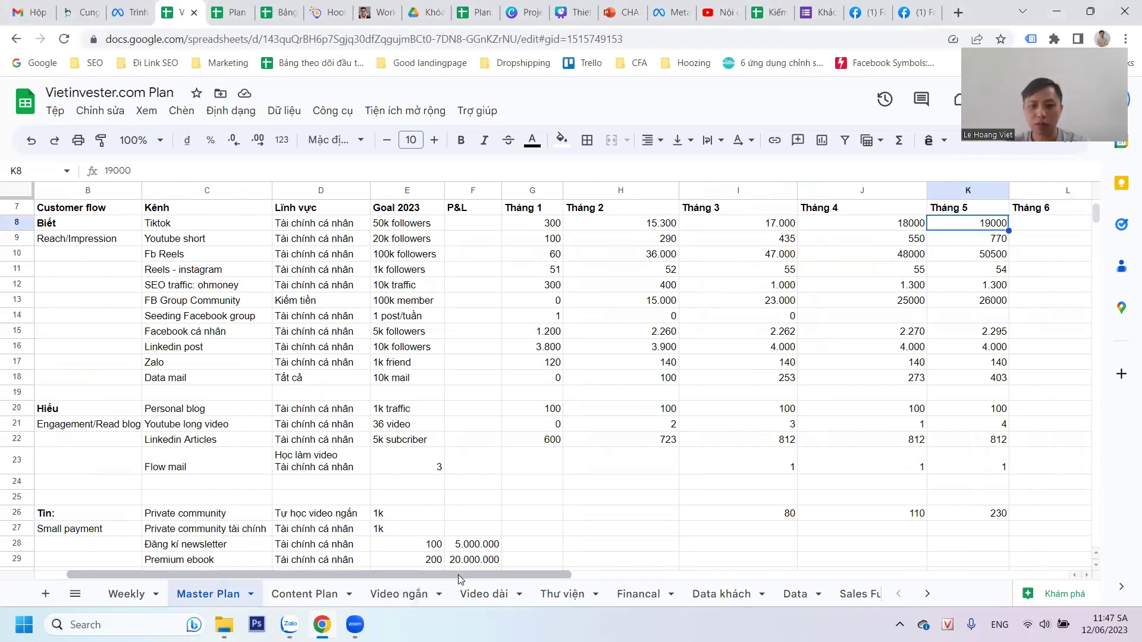
pyautogui.moveTo(458, 575); pyautogui.dragTo(481, 588)
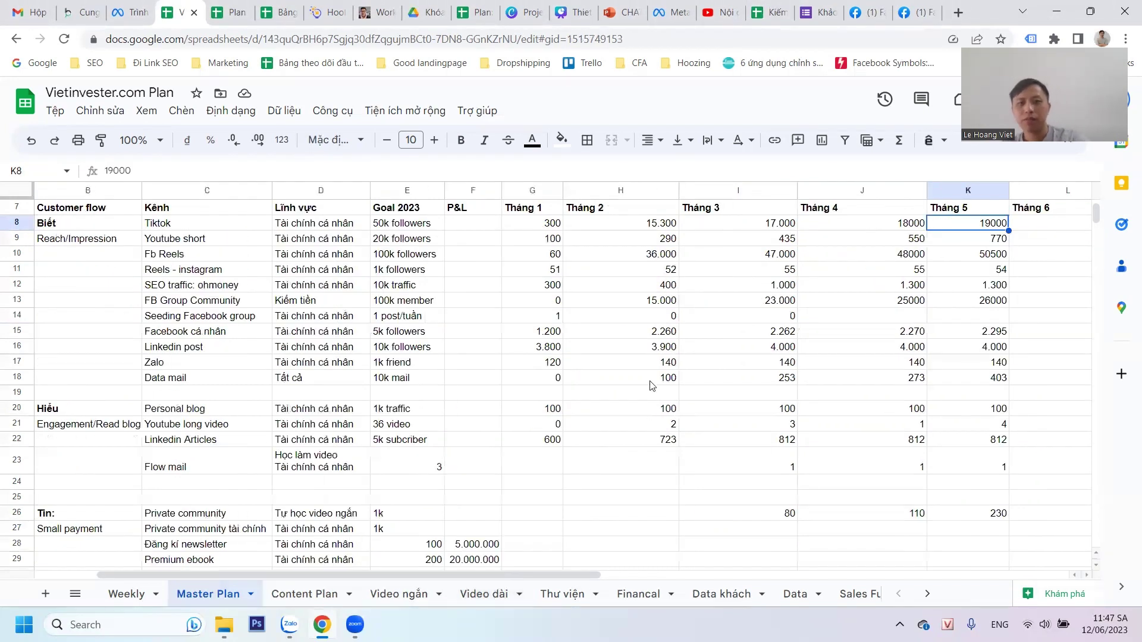
pyautogui.click(966, 241)
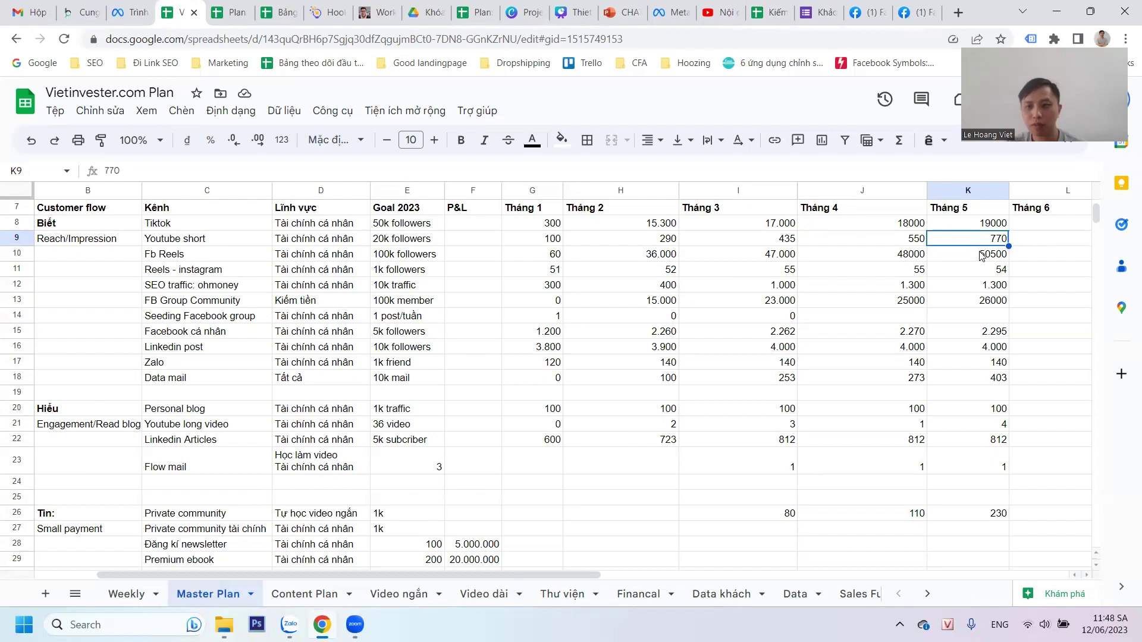
pyautogui.click(982, 256)
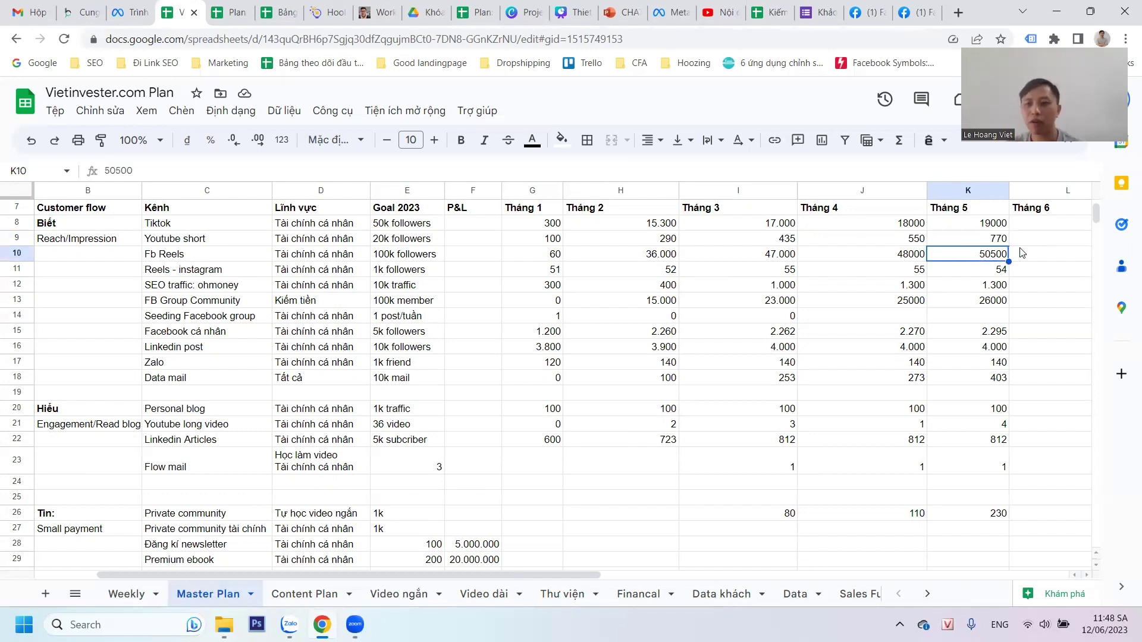
pyautogui.moveTo(474, 577); pyautogui.dragTo(523, 568)
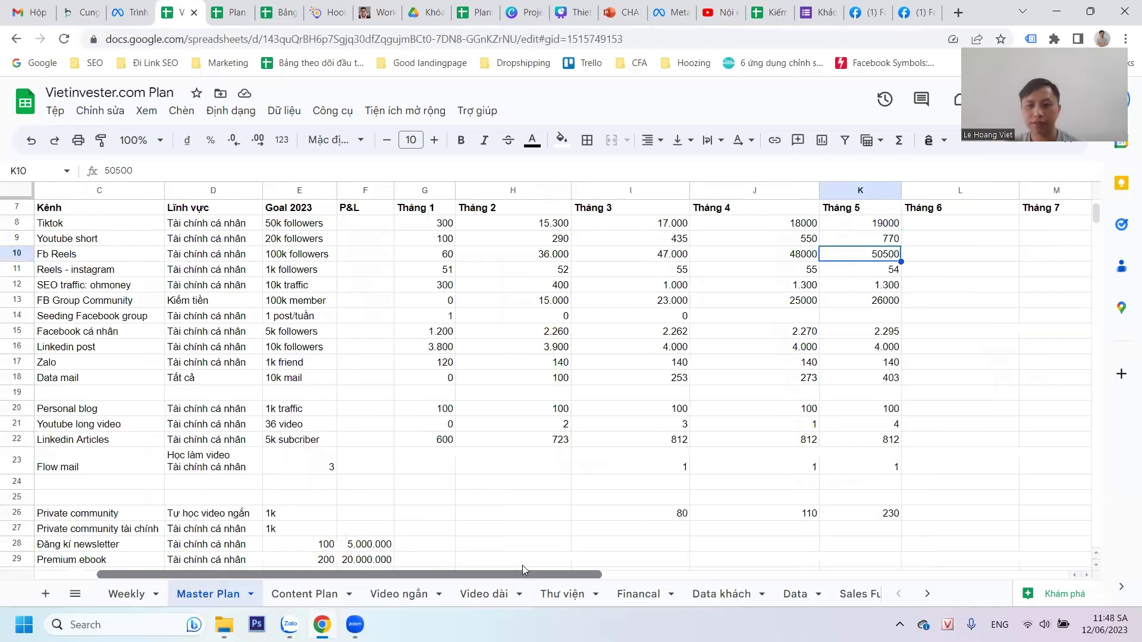
# Compare the empty Tháng 6 cells with May values, confirming Youtube short's 770, then go to YouTube Studio.
pyautogui.click(960, 231)
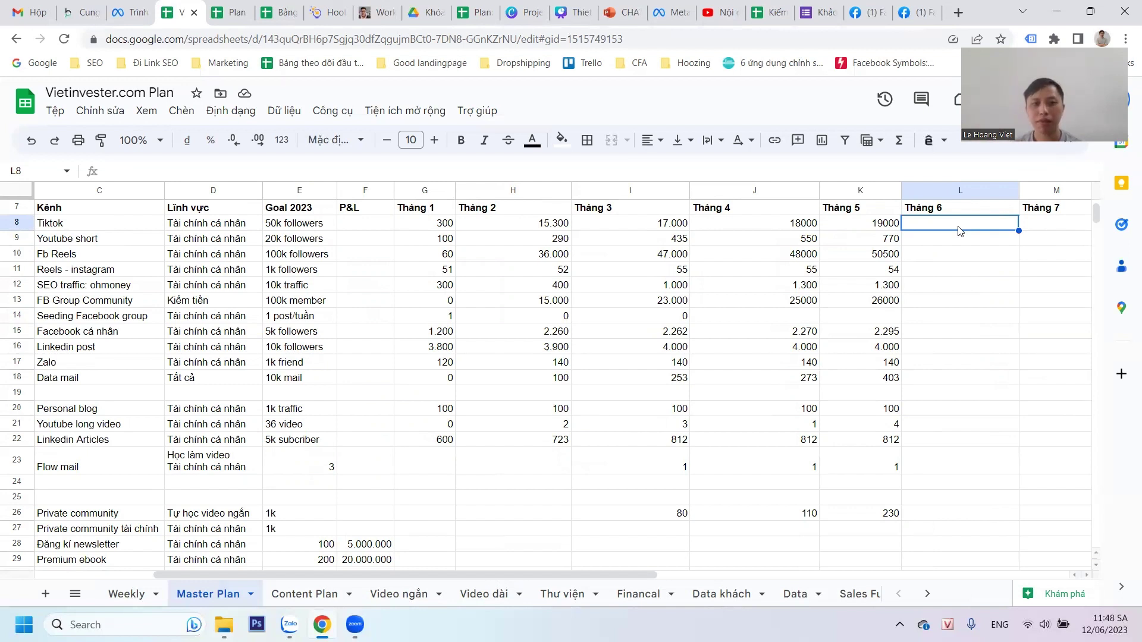
pyautogui.click(883, 255)
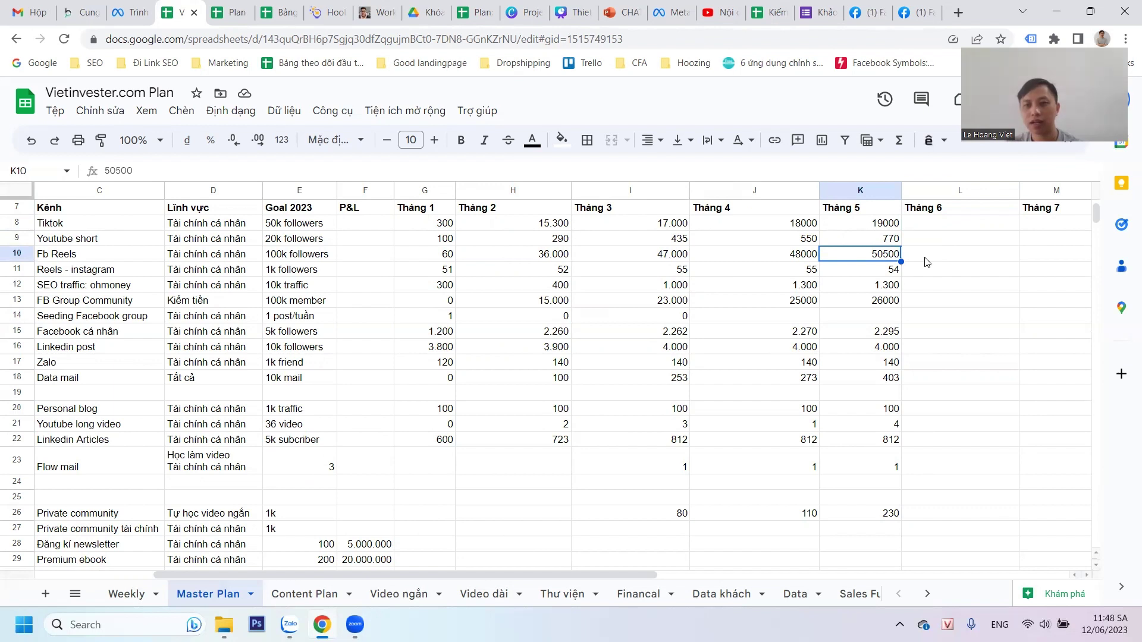
pyautogui.click(942, 289)
pyautogui.click(889, 261)
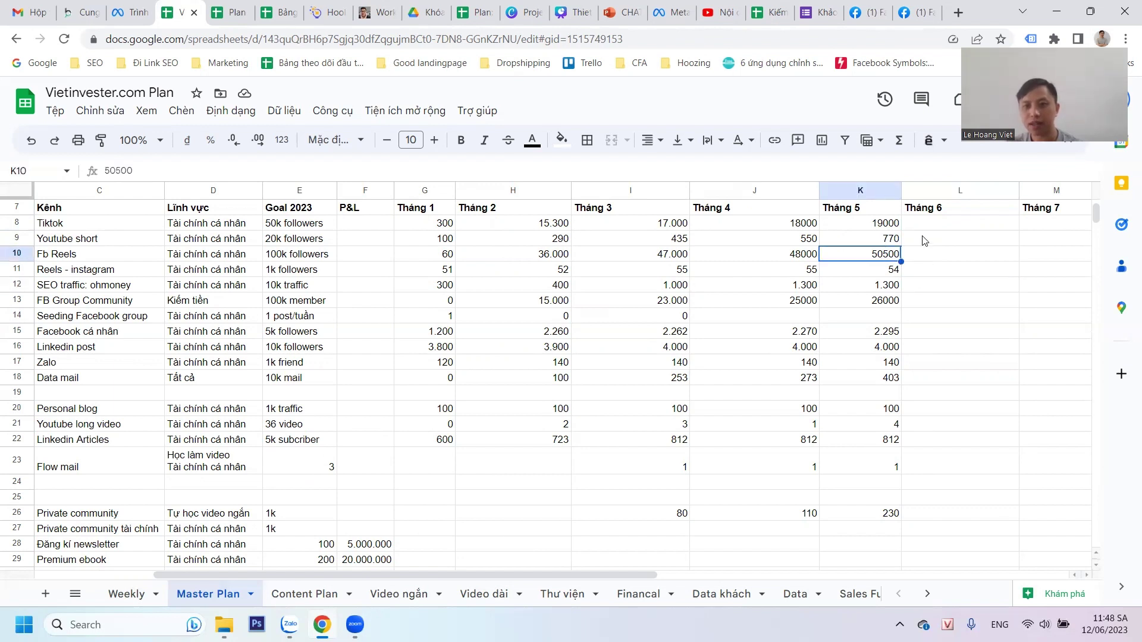
pyautogui.click(924, 240)
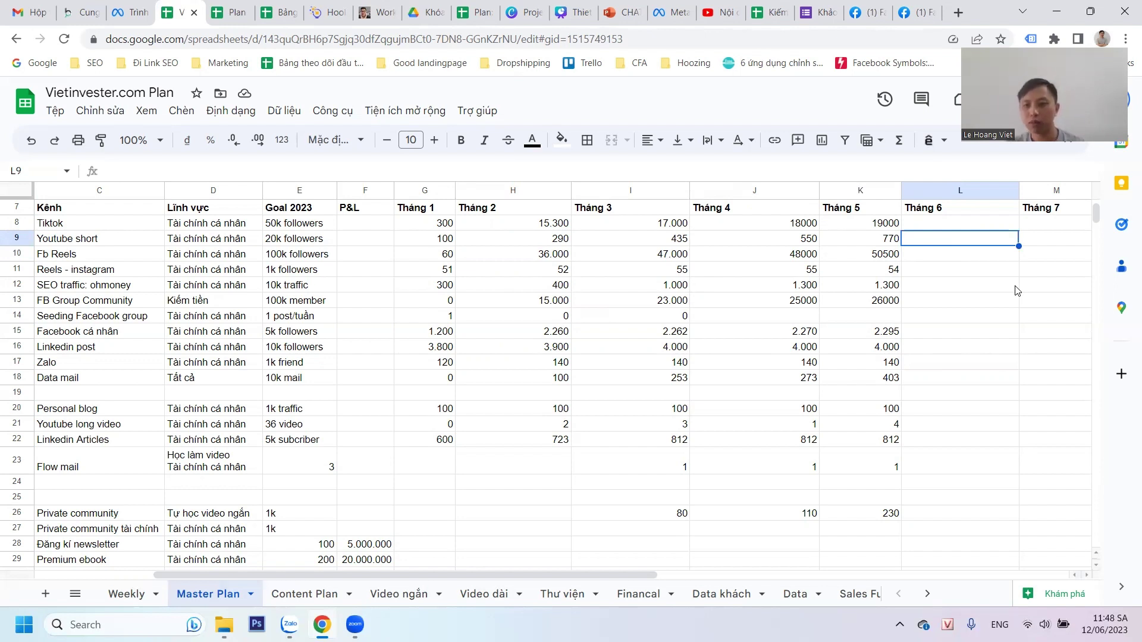
pyautogui.click(881, 243)
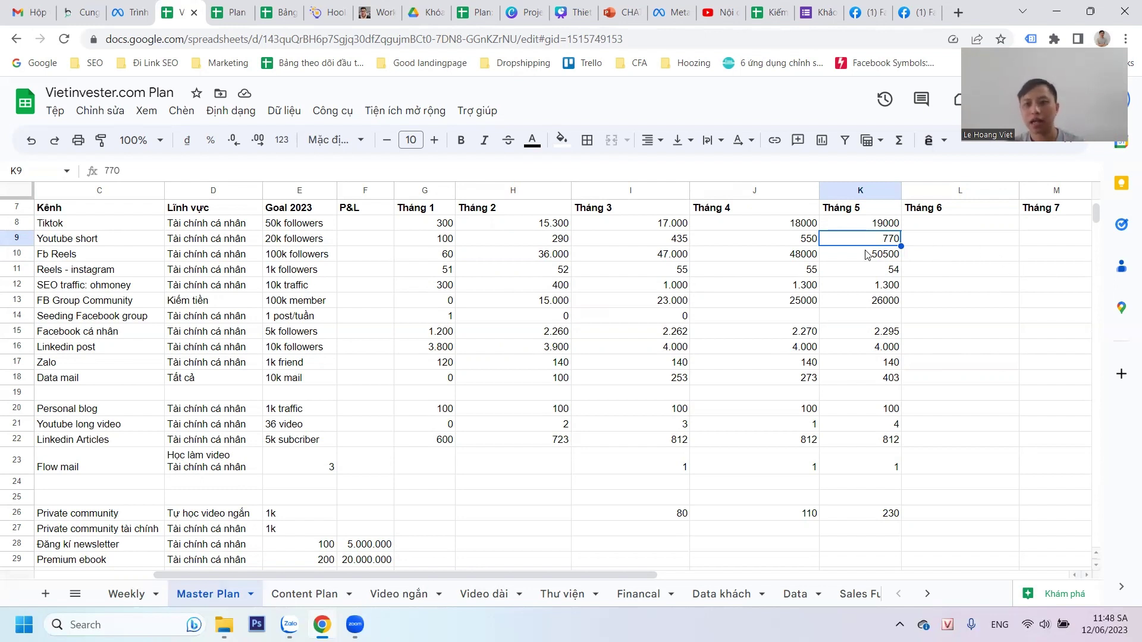
pyautogui.click(721, 12)
# Note the 1.373 subscriber count on the dashboard, then open the Nội dung video list.
pyautogui.moveTo(531, 260); pyautogui.dragTo(622, 265)
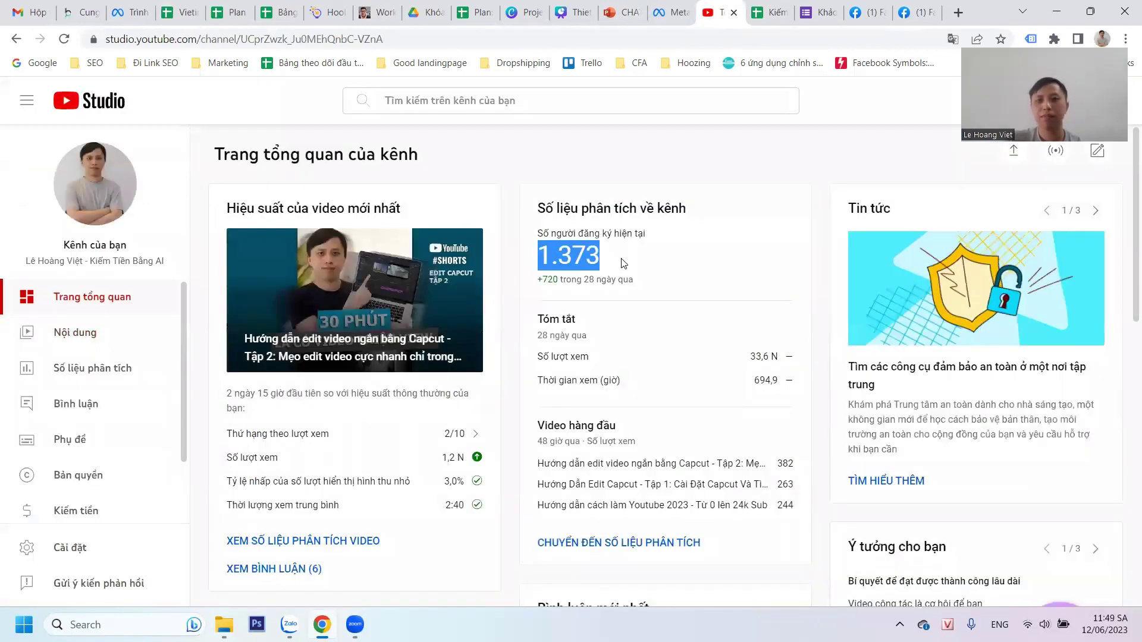
pyautogui.click(805, 157)
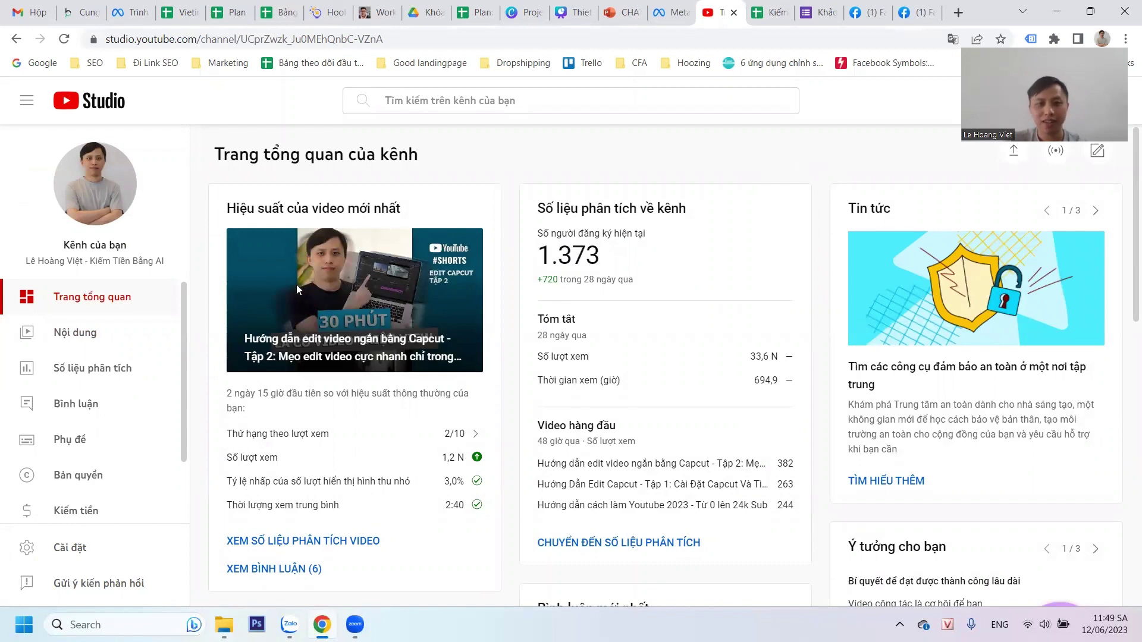
pyautogui.click(118, 344)
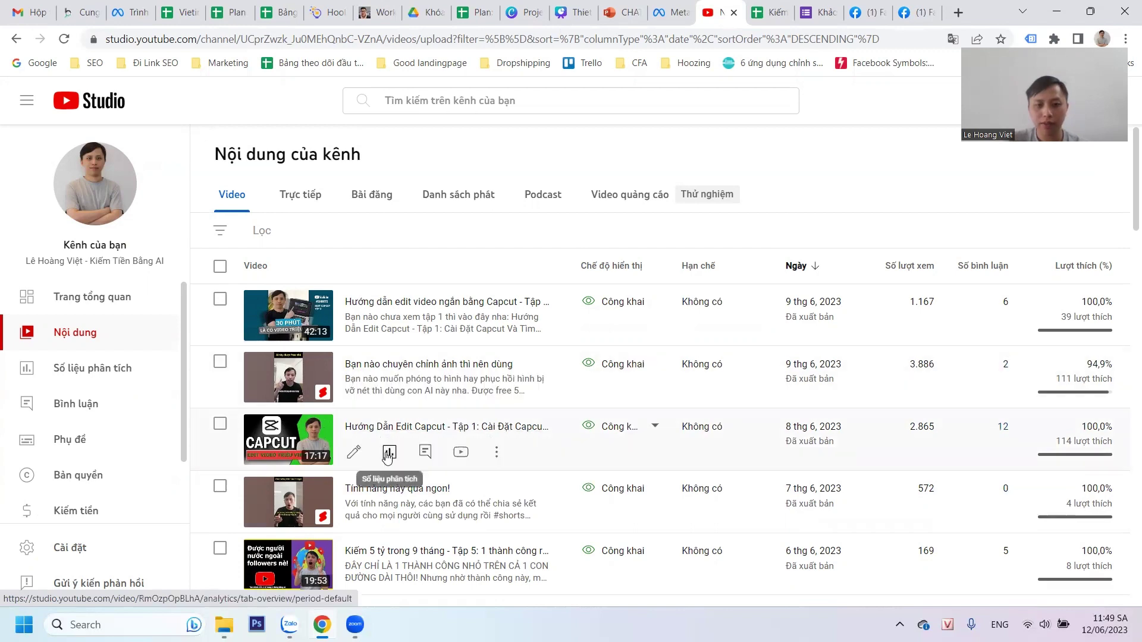
pyautogui.click(389, 452)
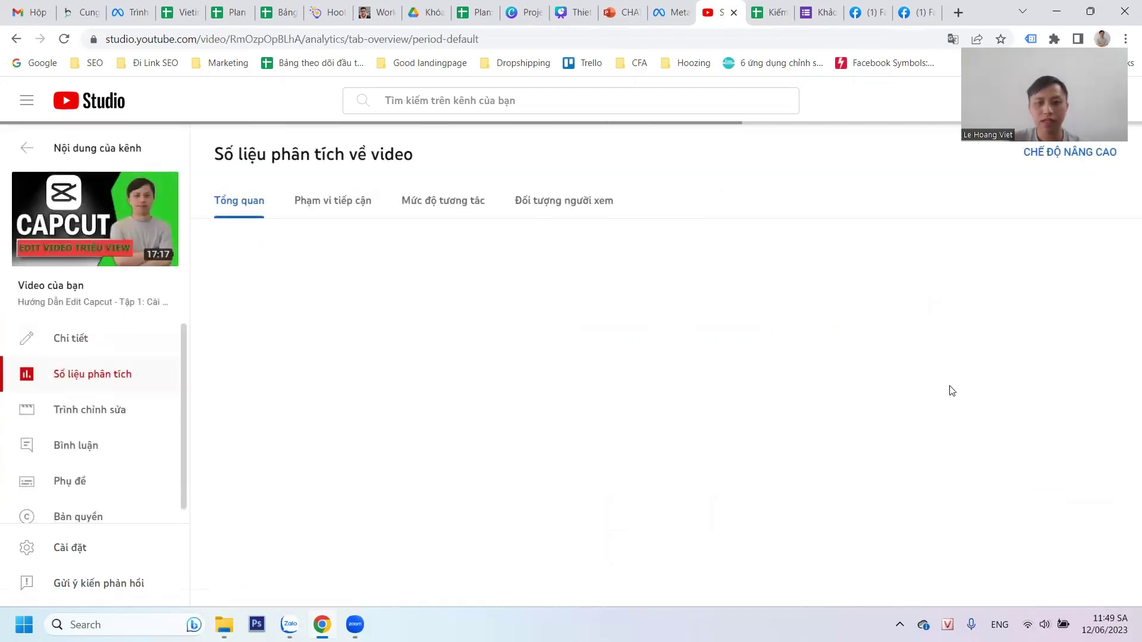
pyautogui.scroll(-2, 275, 400)
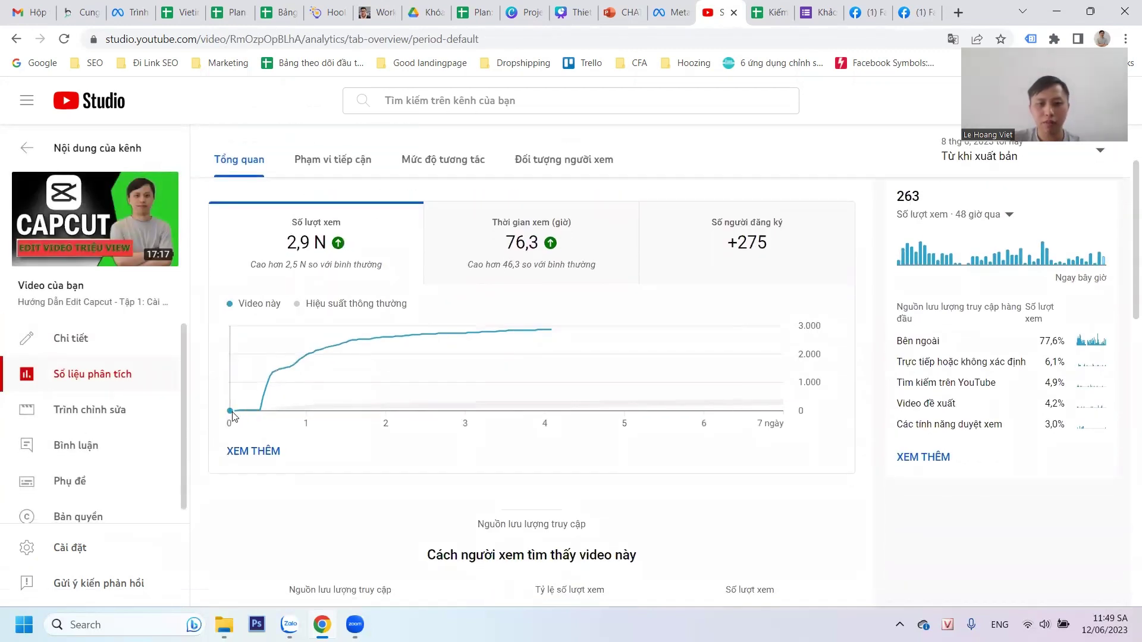
pyautogui.moveTo(260, 418)
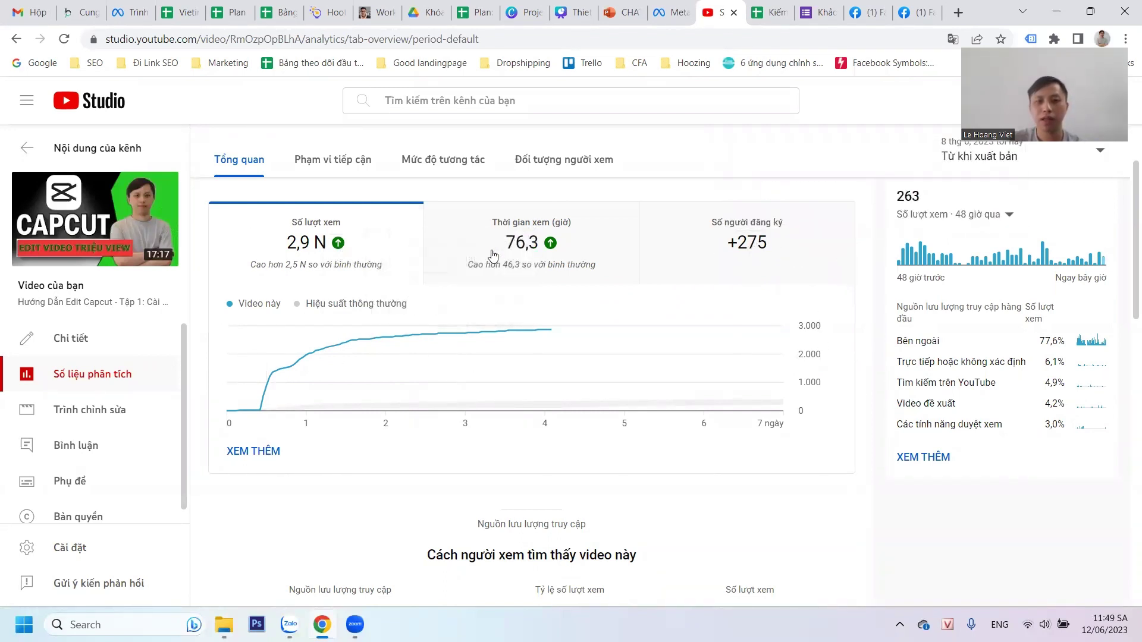
pyautogui.moveTo(542, 224)
pyautogui.scroll(2, 827, 422)
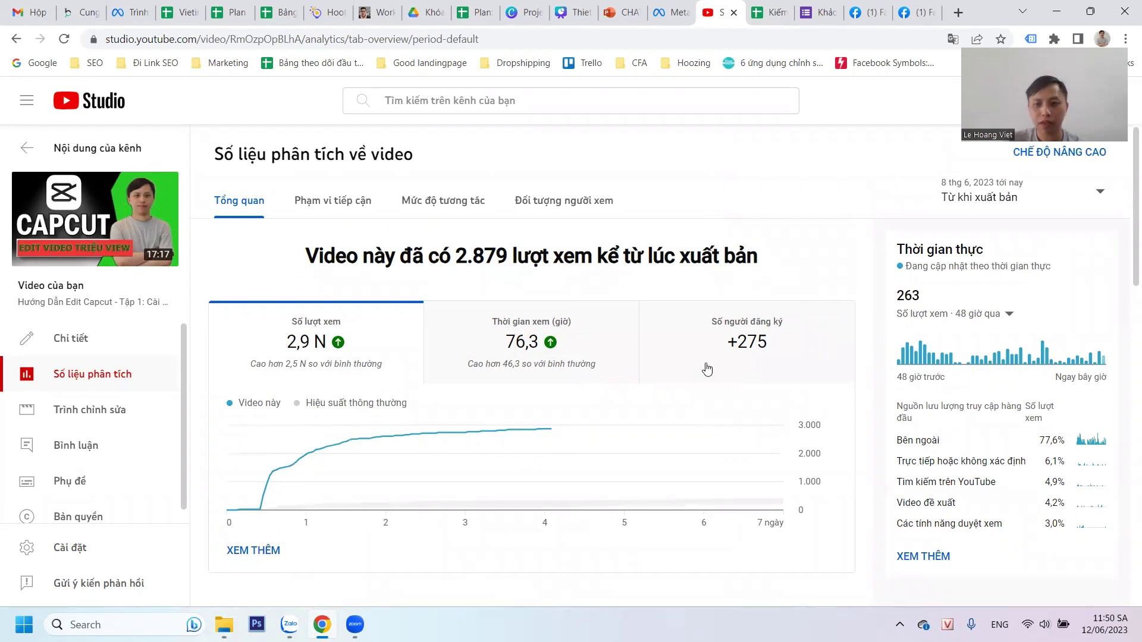
pyautogui.click(14, 149)
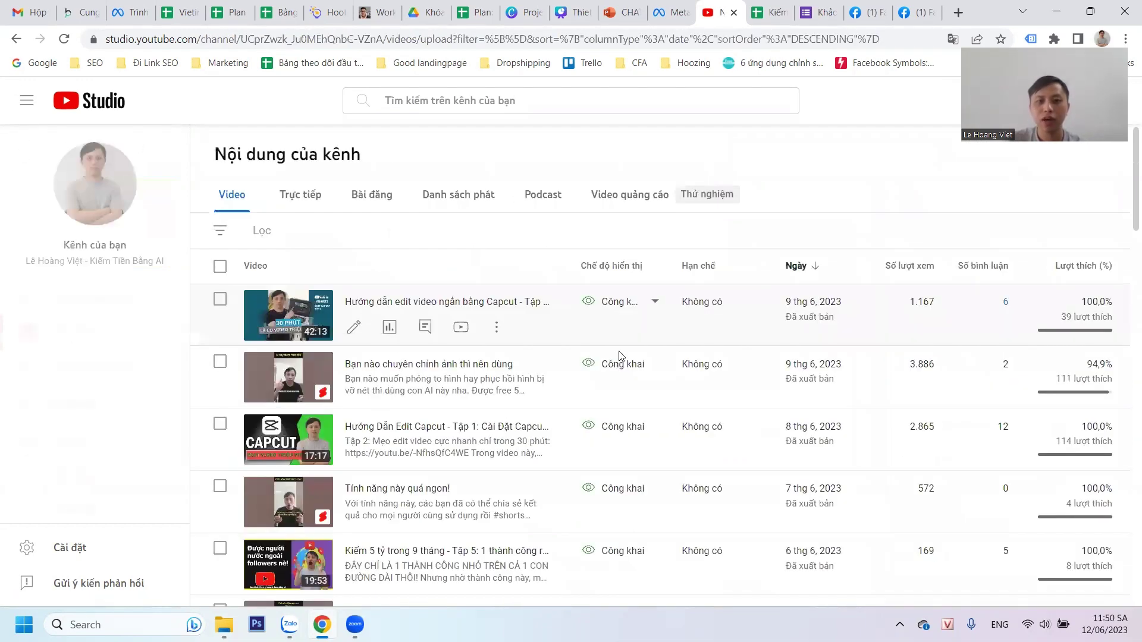
pyautogui.scroll(-3, 516, 361)
pyautogui.scroll(3, 516, 361)
pyautogui.moveTo(387, 330)
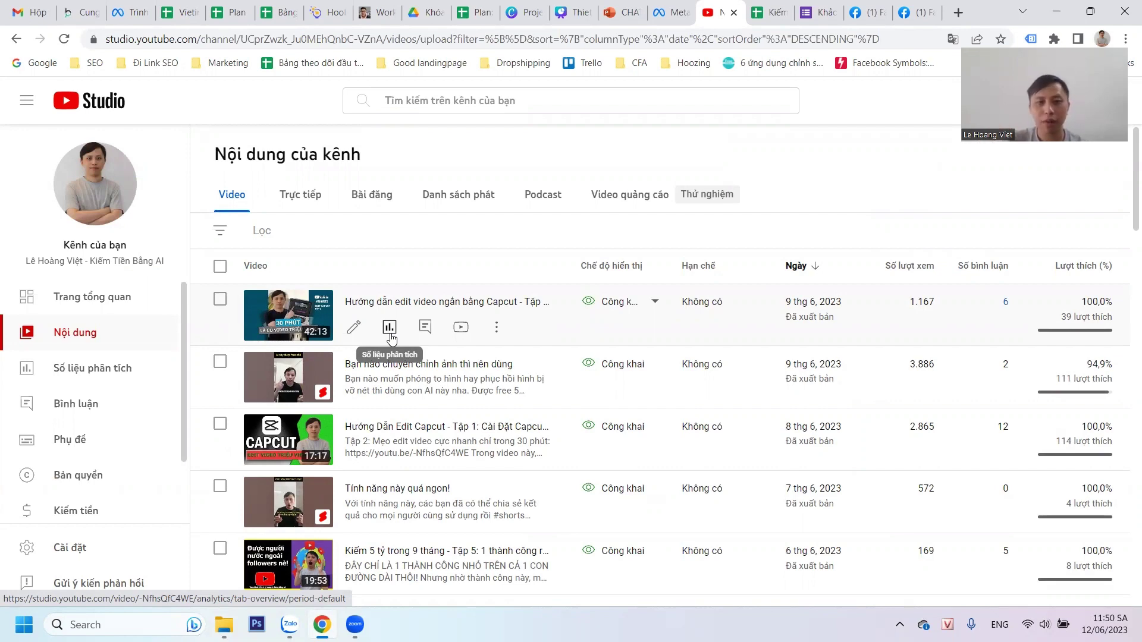
pyautogui.click(390, 328)
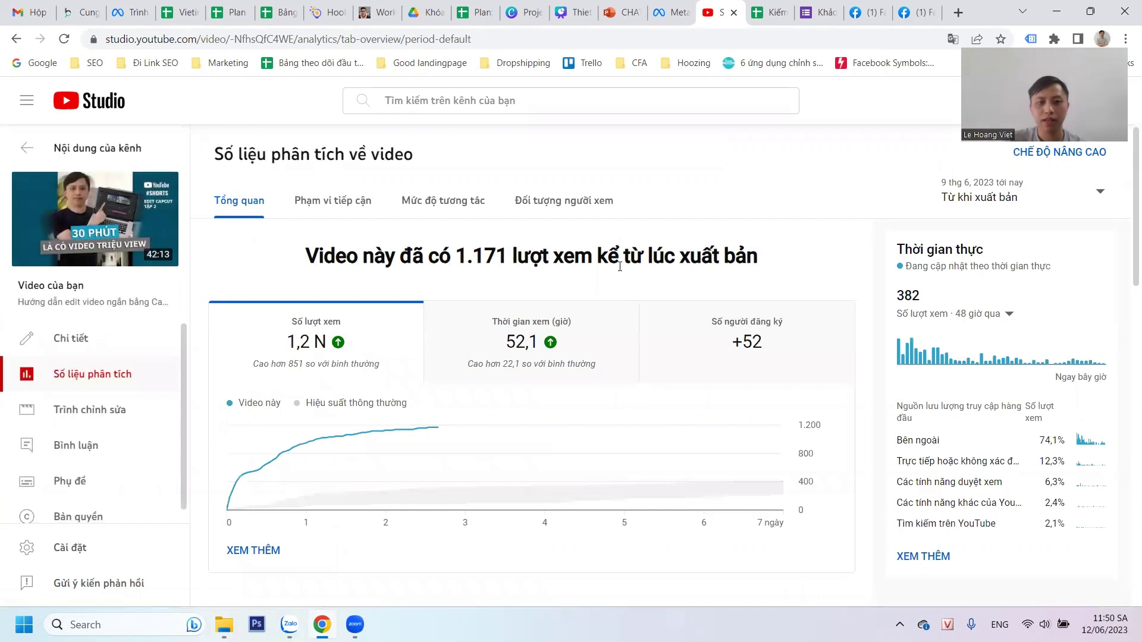
pyautogui.scroll(-2, 223, 461)
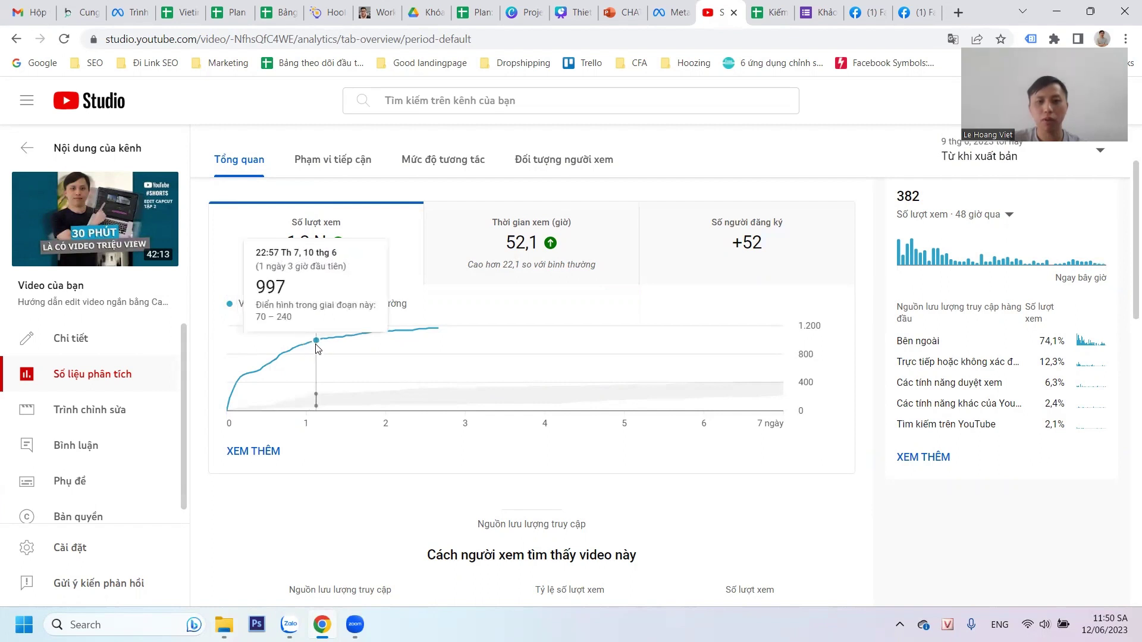
pyautogui.scroll(2, 743, 431)
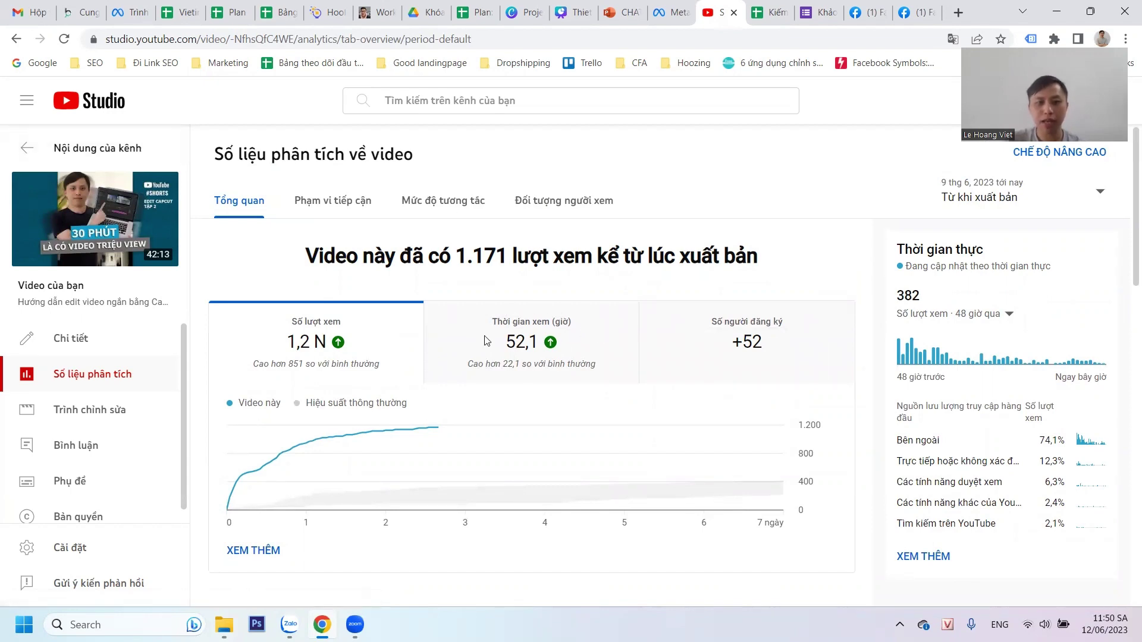
pyautogui.click(22, 155)
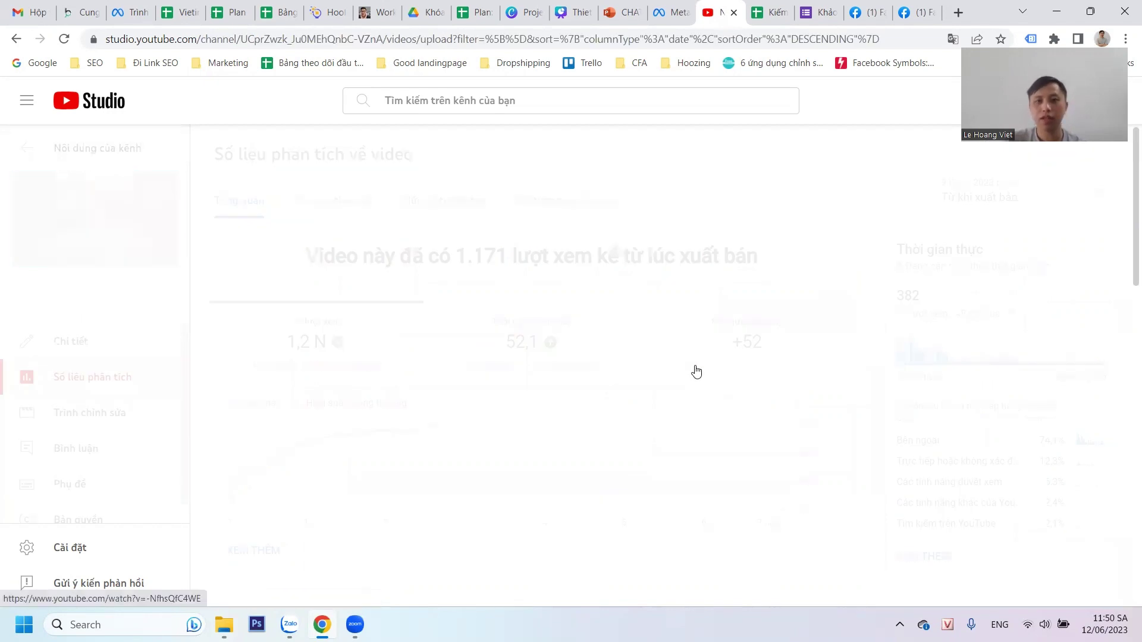
pyautogui.scroll(-15, 516, 380)
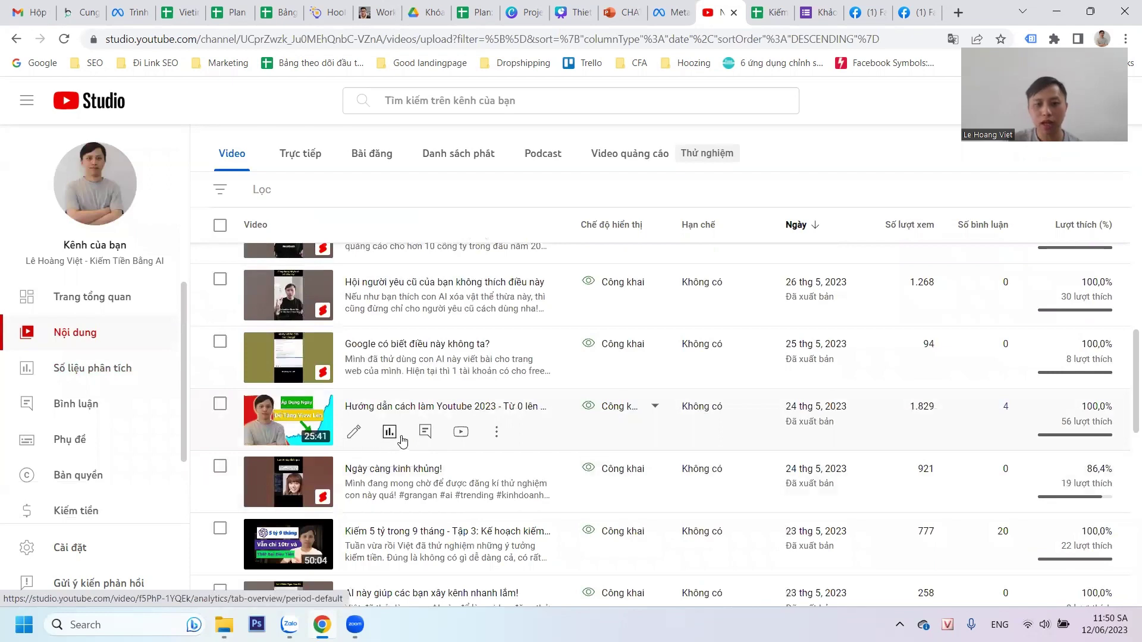
pyautogui.click(399, 440)
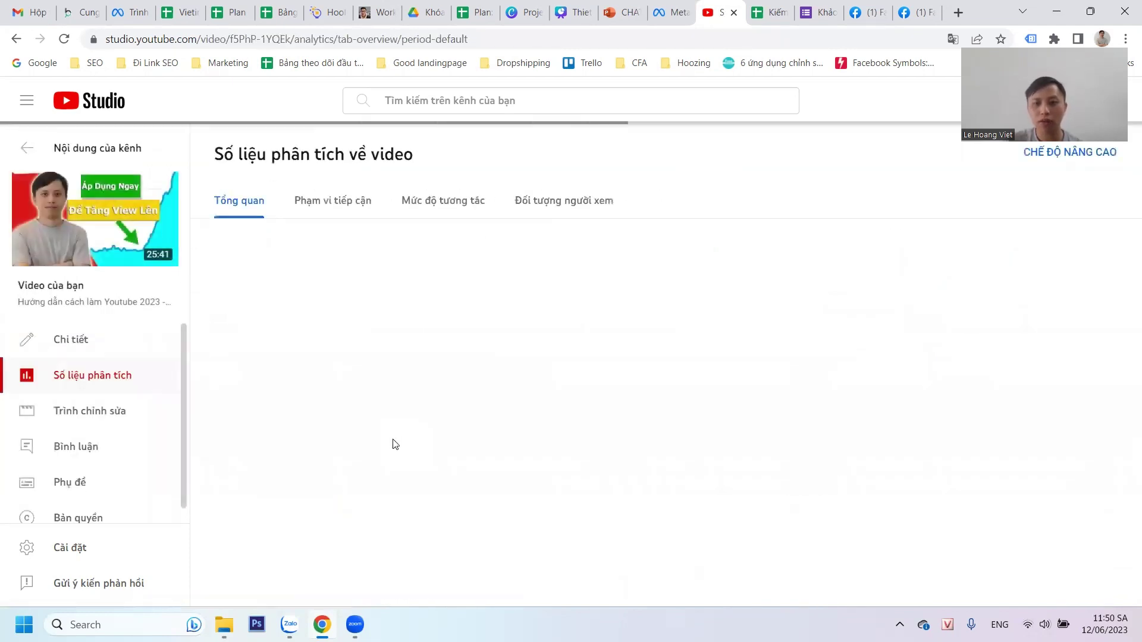
pyautogui.scroll(-2, 221, 417)
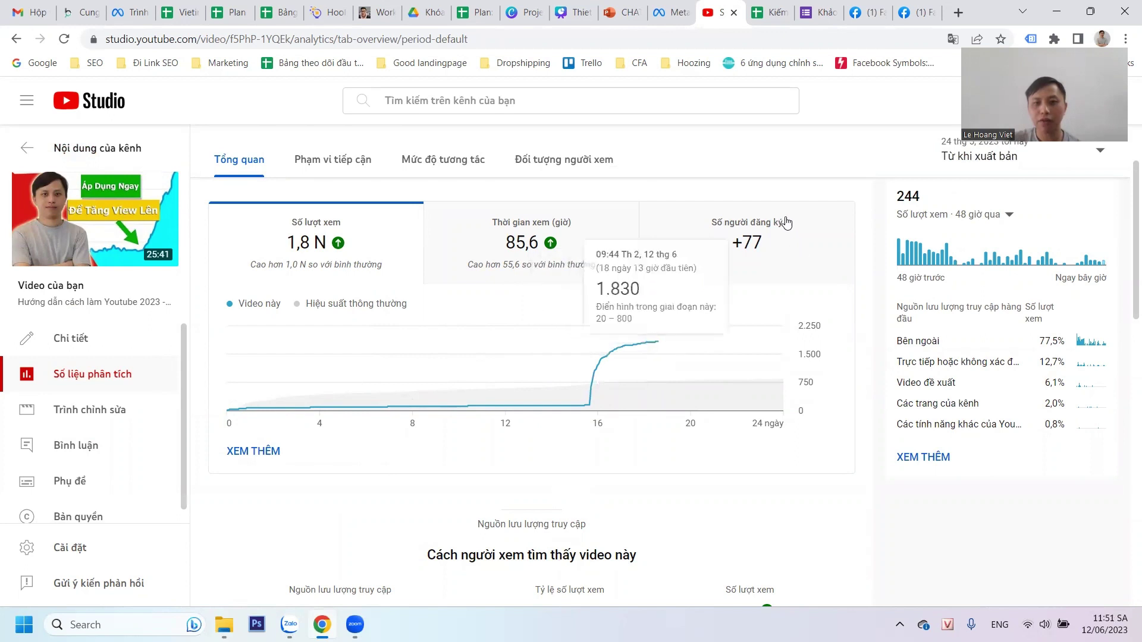
pyautogui.scroll(2, 811, 224)
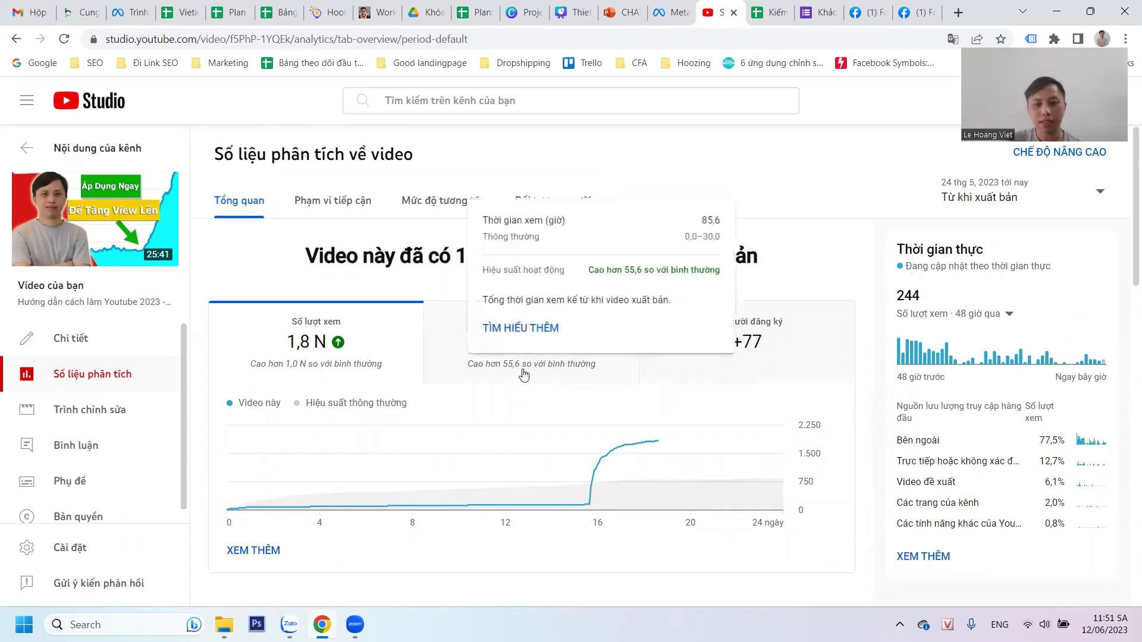
pyautogui.click(95, 154)
pyautogui.scroll(-2, 107, 375)
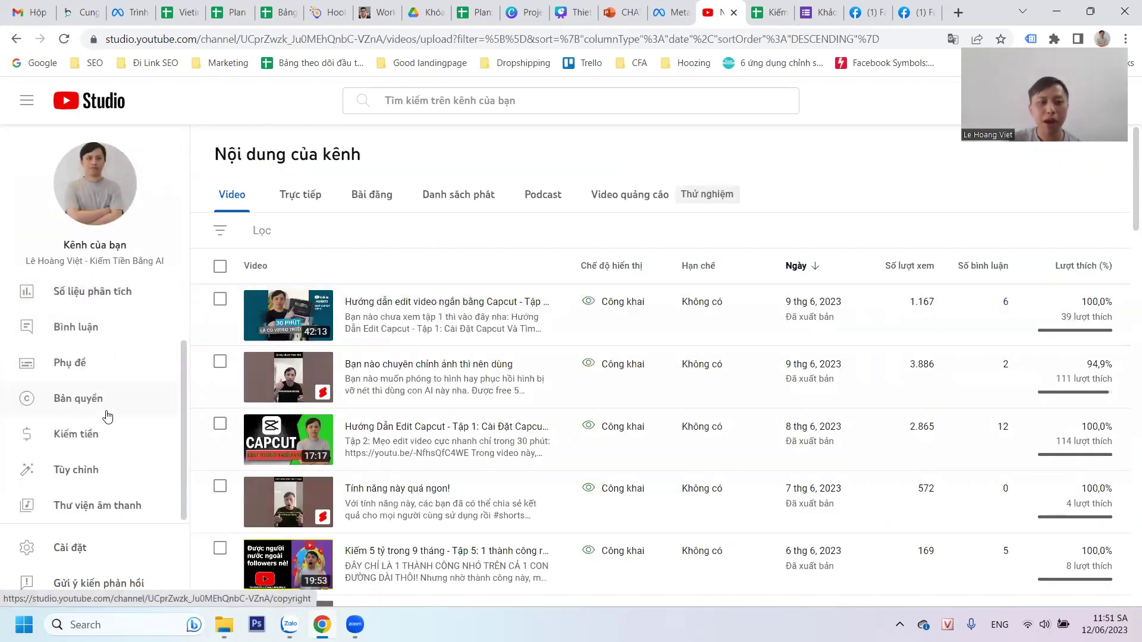
# Check monetization progress: 1.373 of 1.000 subscribers and 865 of 4.000 watch hours, then return to Sheets.
pyautogui.click(103, 439)
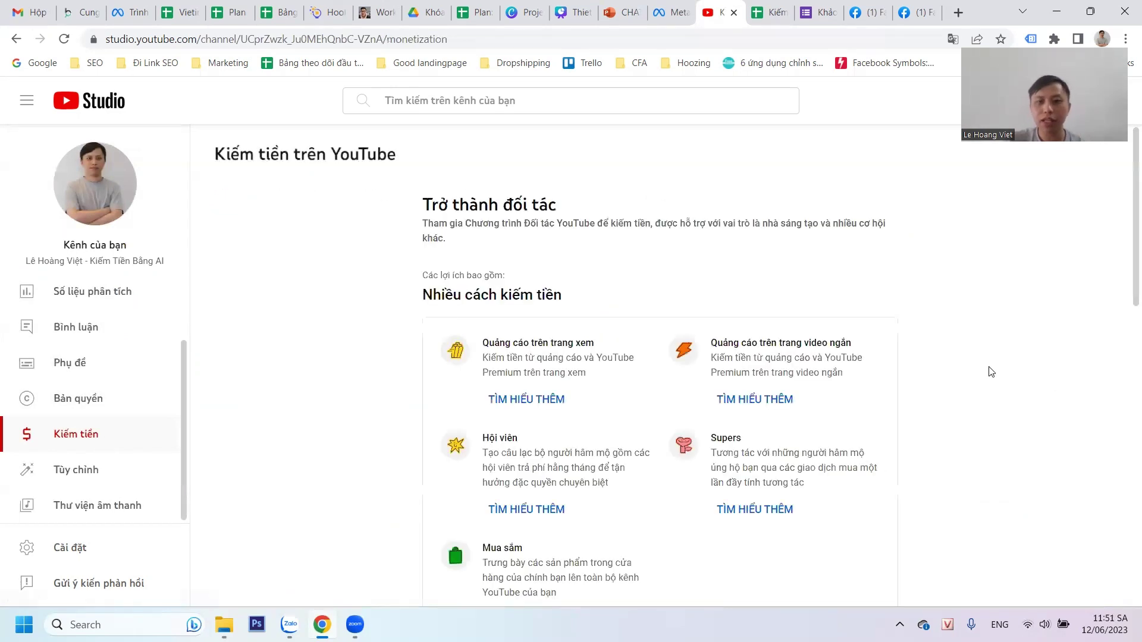
pyautogui.scroll(-10, 991, 370)
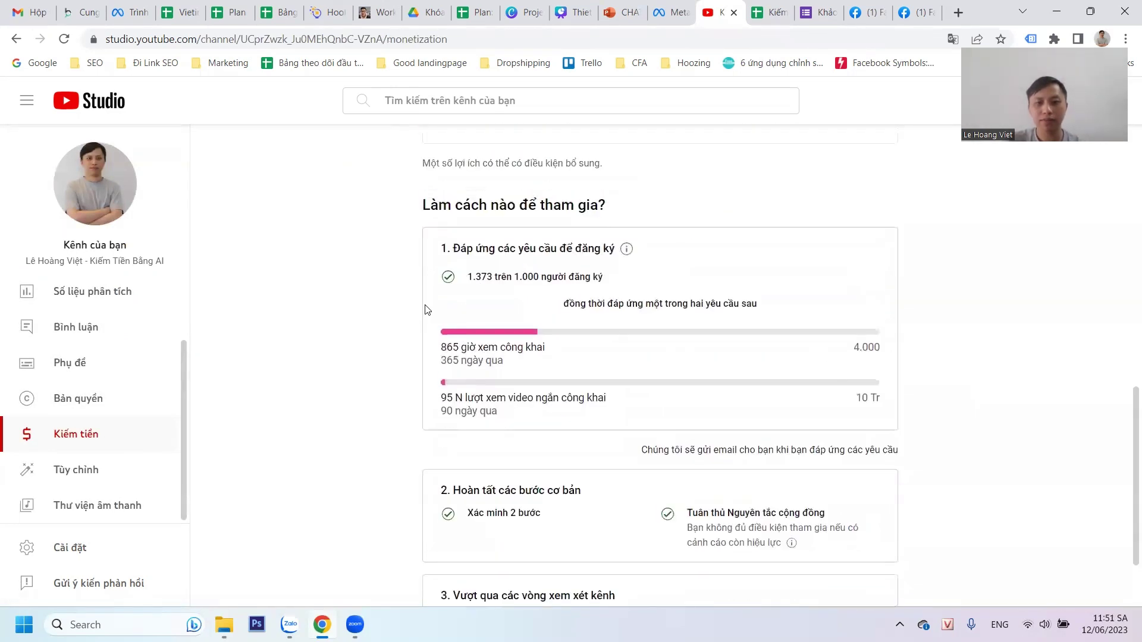
pyautogui.moveTo(470, 274); pyautogui.dragTo(648, 278)
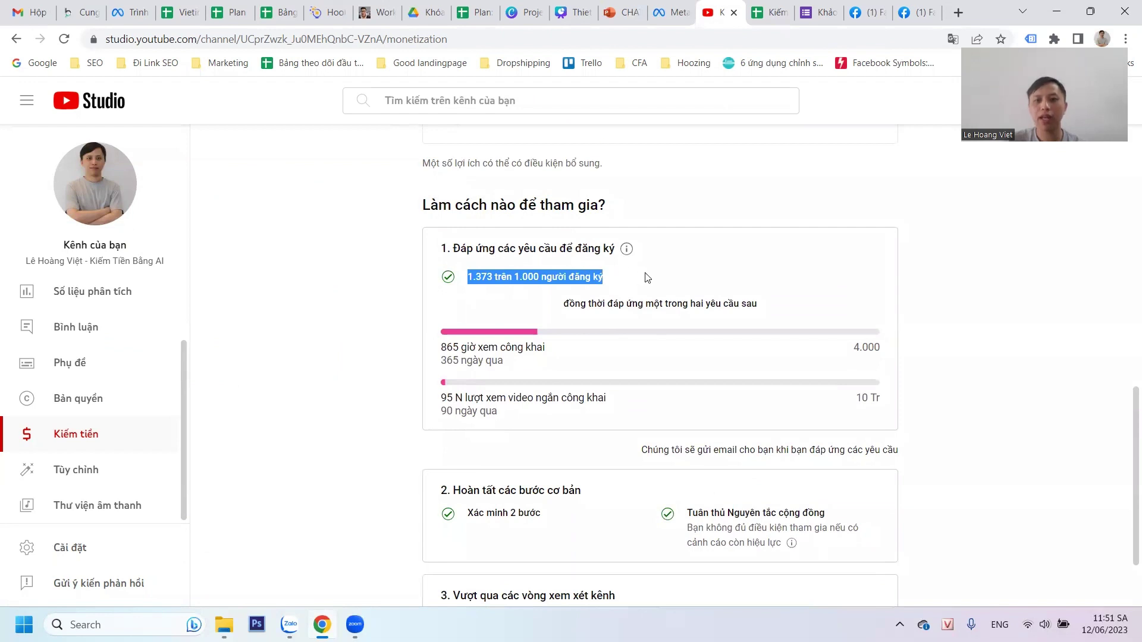
pyautogui.click(398, 332)
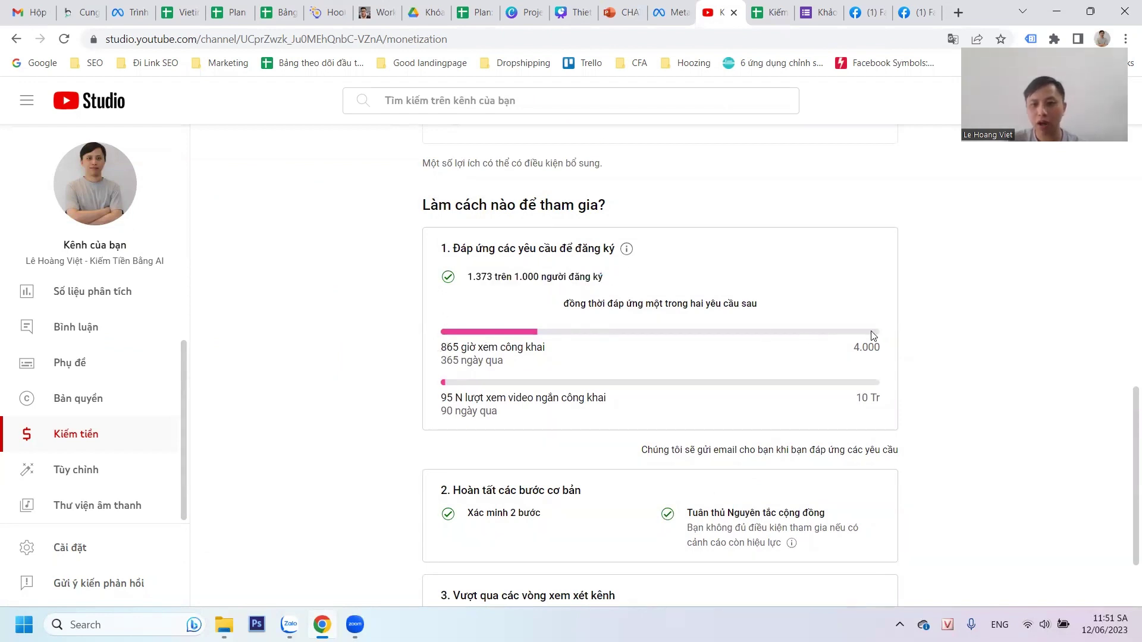
pyautogui.moveTo(856, 350); pyautogui.dragTo(888, 345)
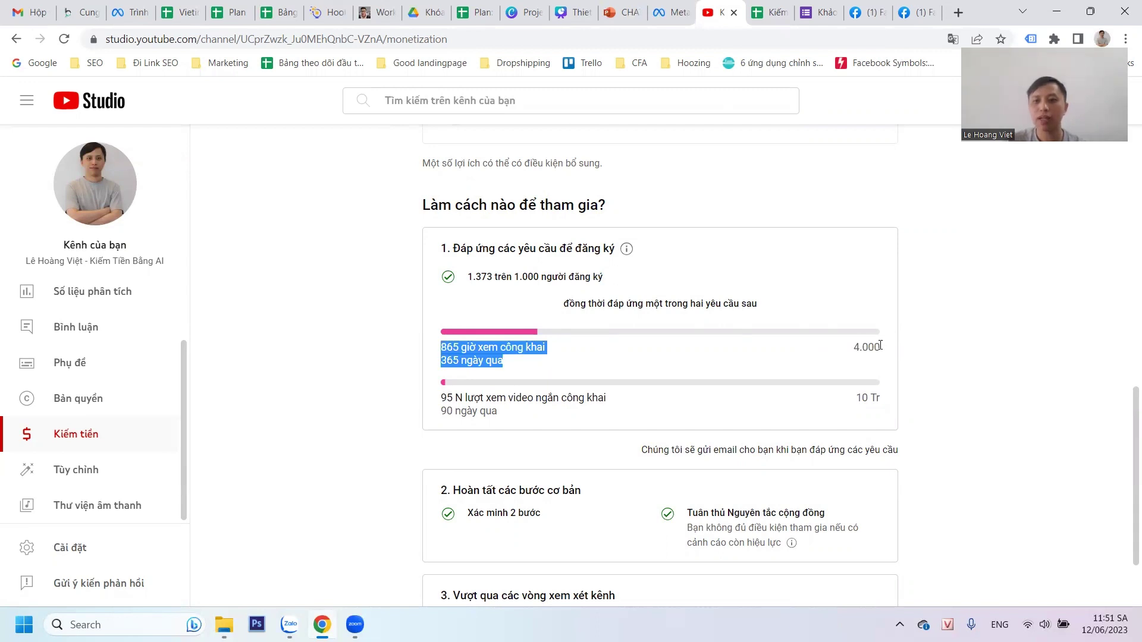
pyautogui.doubleClick(879, 346)
pyautogui.click(942, 352)
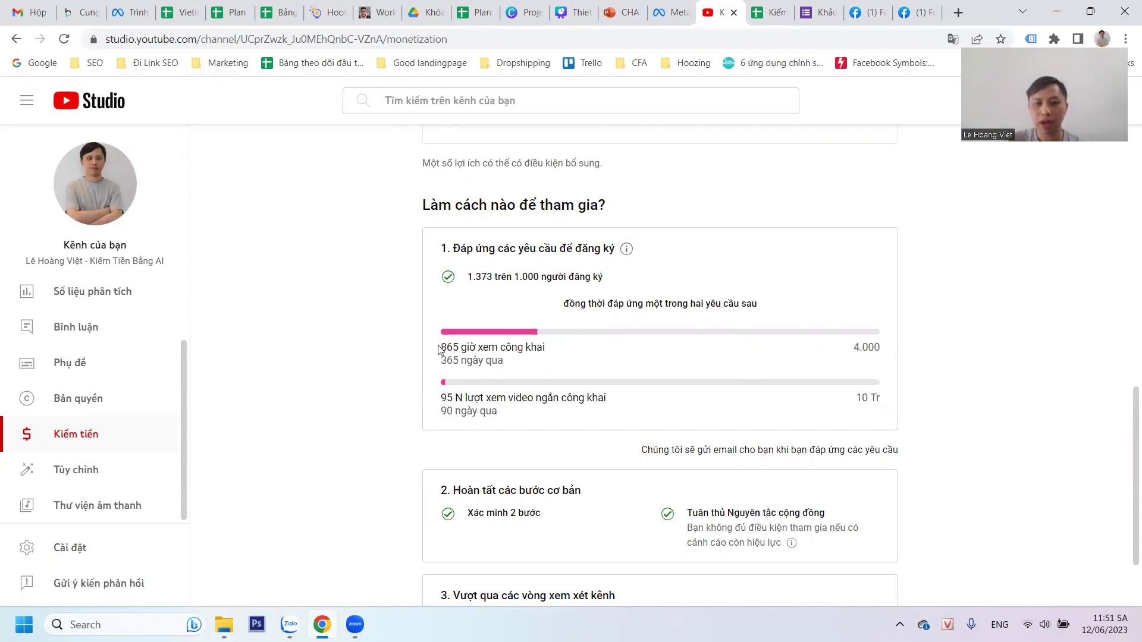
pyautogui.moveTo(439, 350); pyautogui.dragTo(454, 346)
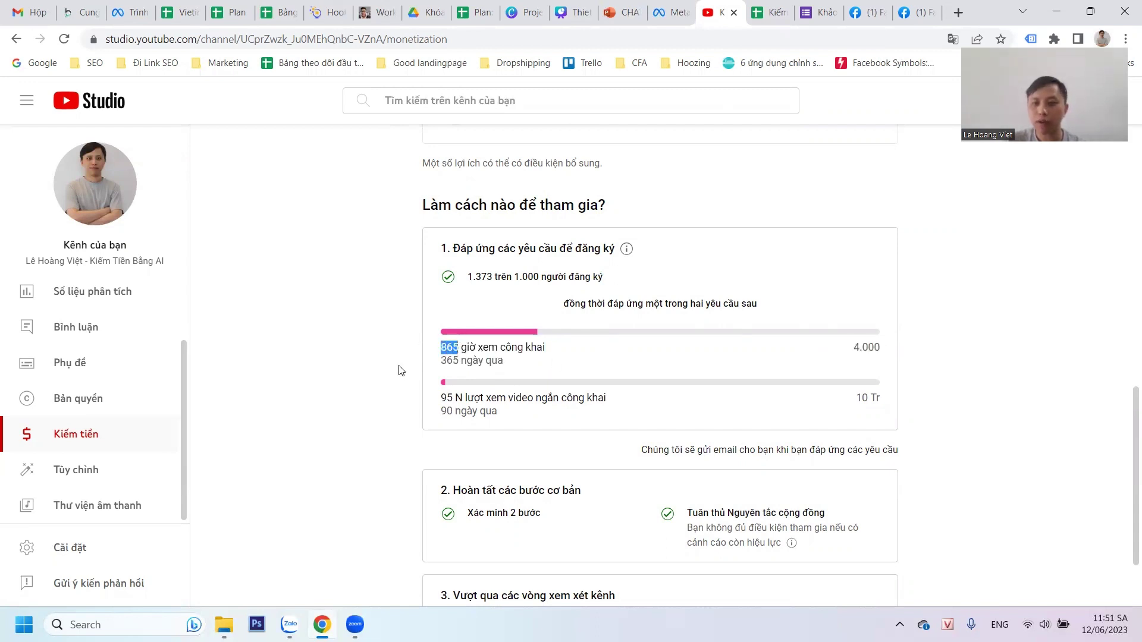
pyautogui.click(333, 373)
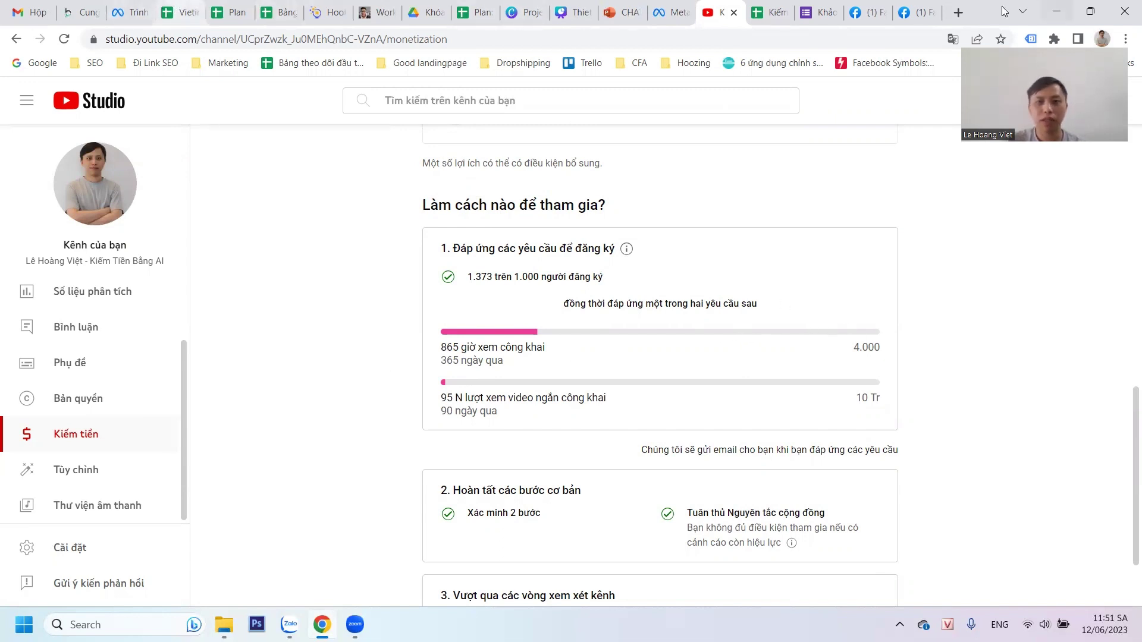
pyautogui.click(775, 22)
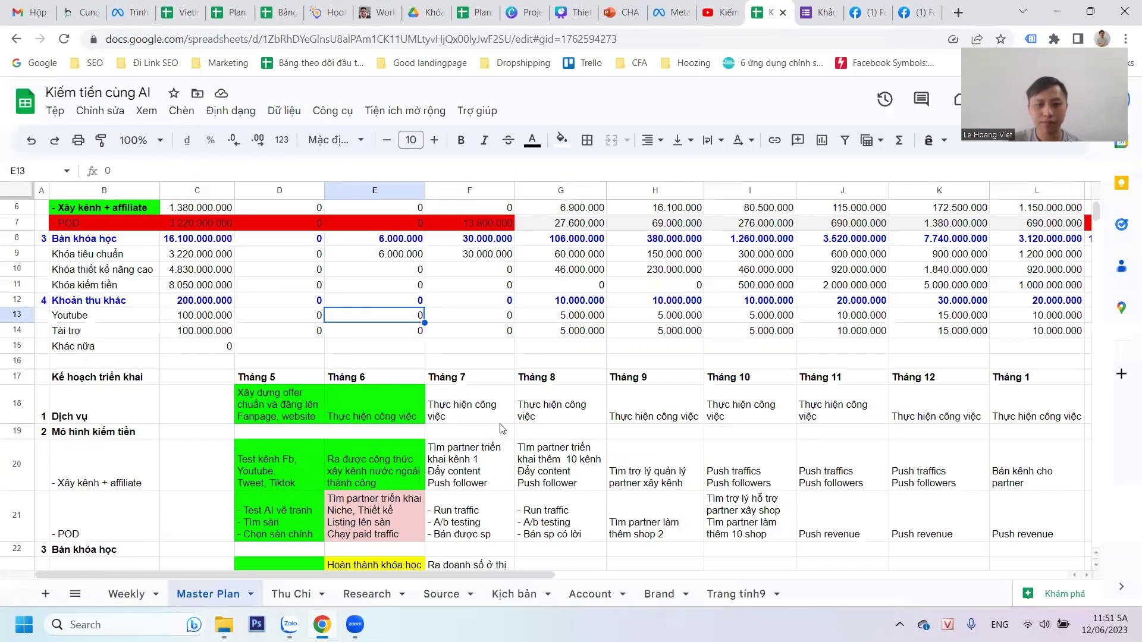
pyautogui.scroll(-4, 503, 428)
pyautogui.scroll(5, 503, 428)
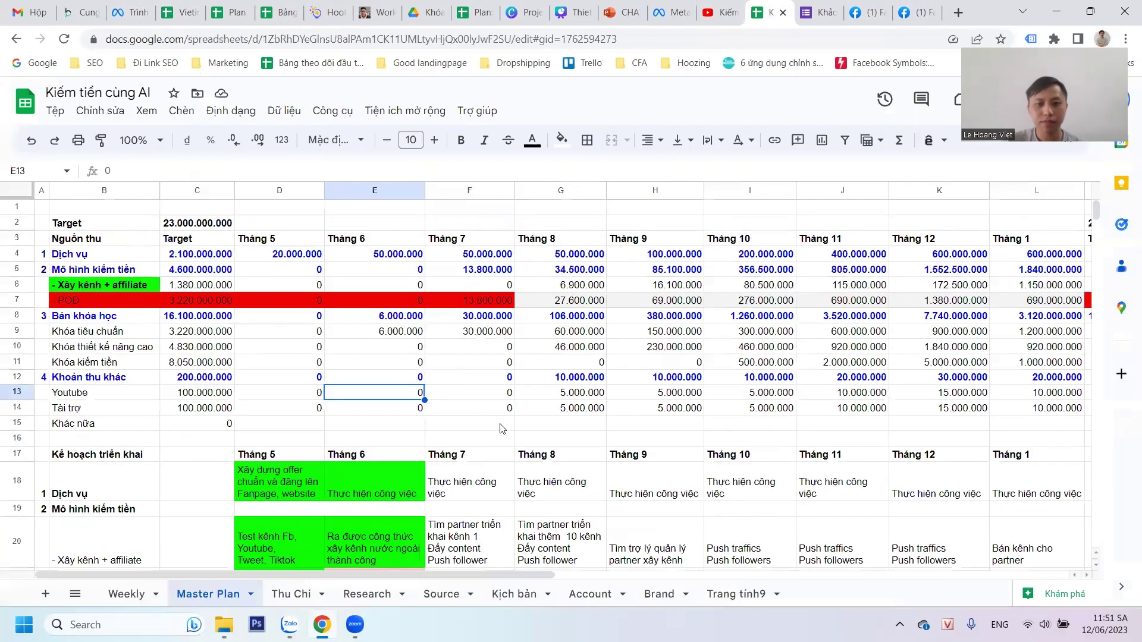
pyautogui.click(546, 191)
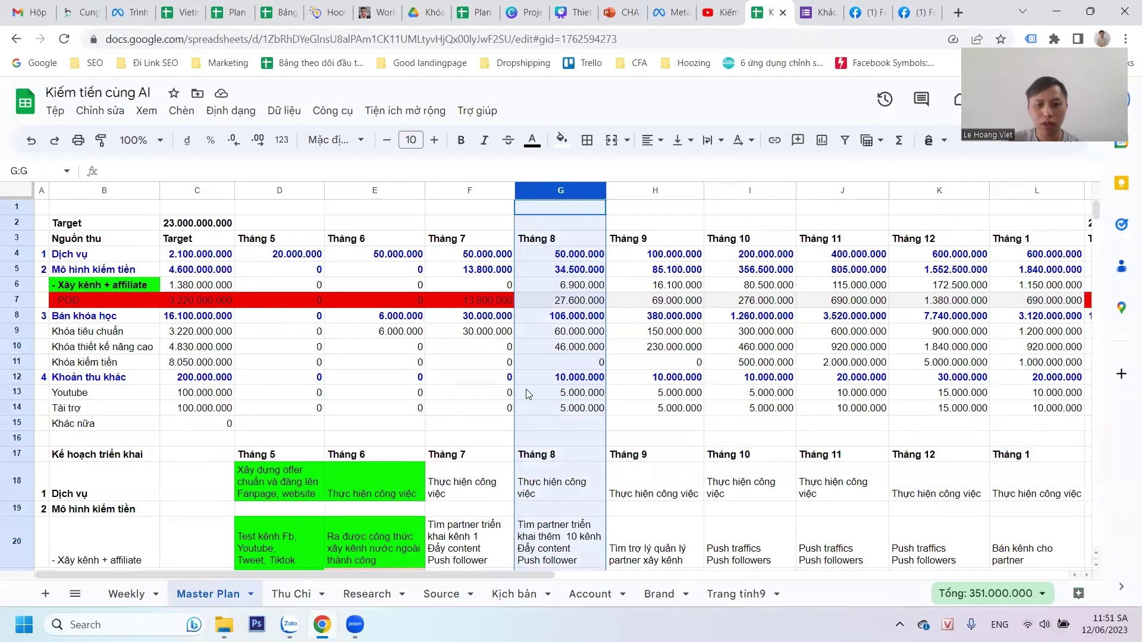
pyautogui.click(534, 397)
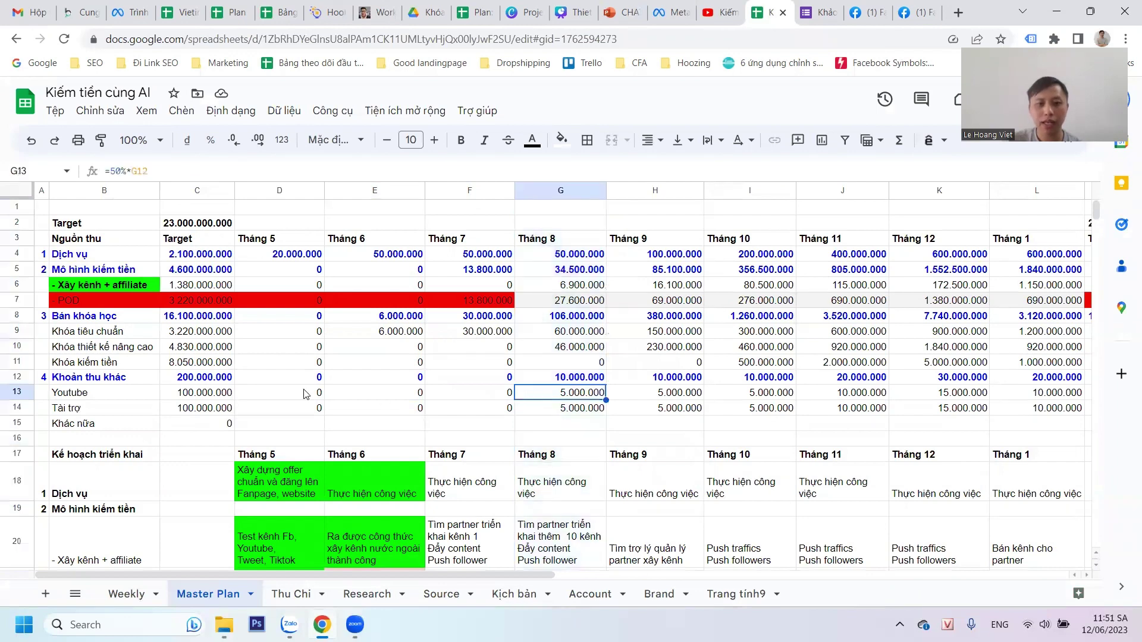
pyautogui.click(369, 397)
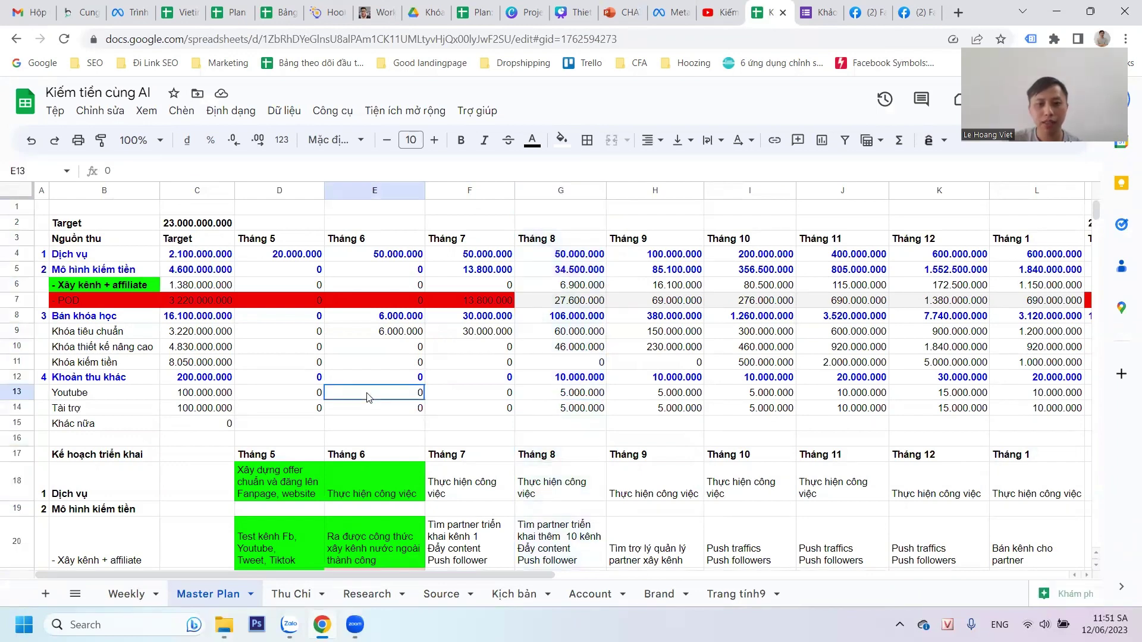
pyautogui.click(474, 397)
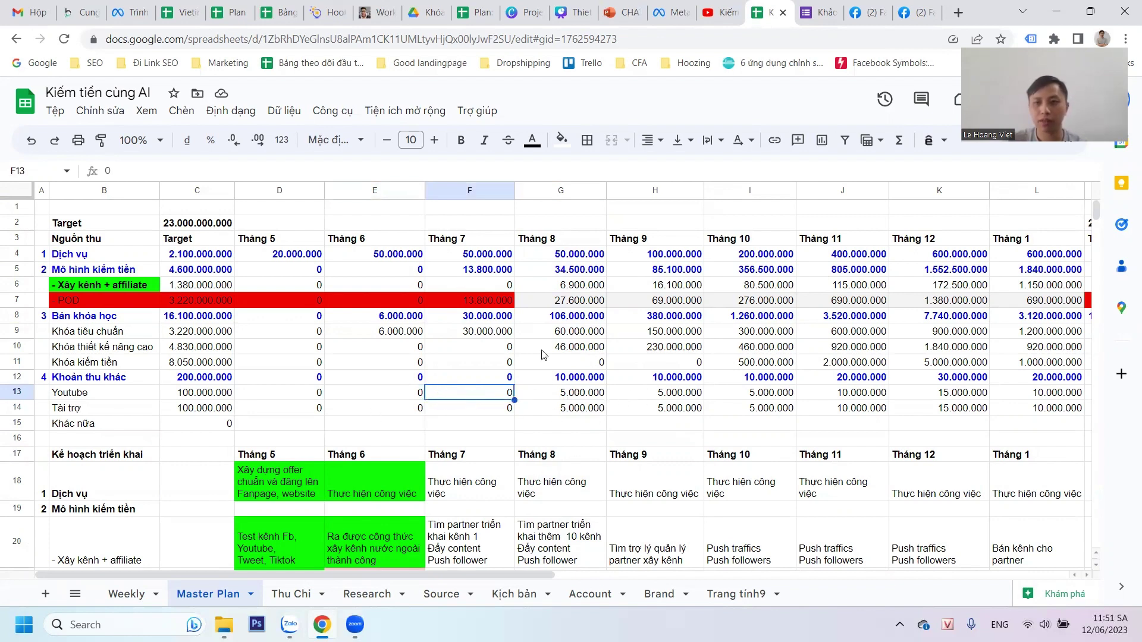
# Switch to Facebook, glance at the home feed, then open and reload the user's profile page.
pyautogui.click(862, 14)
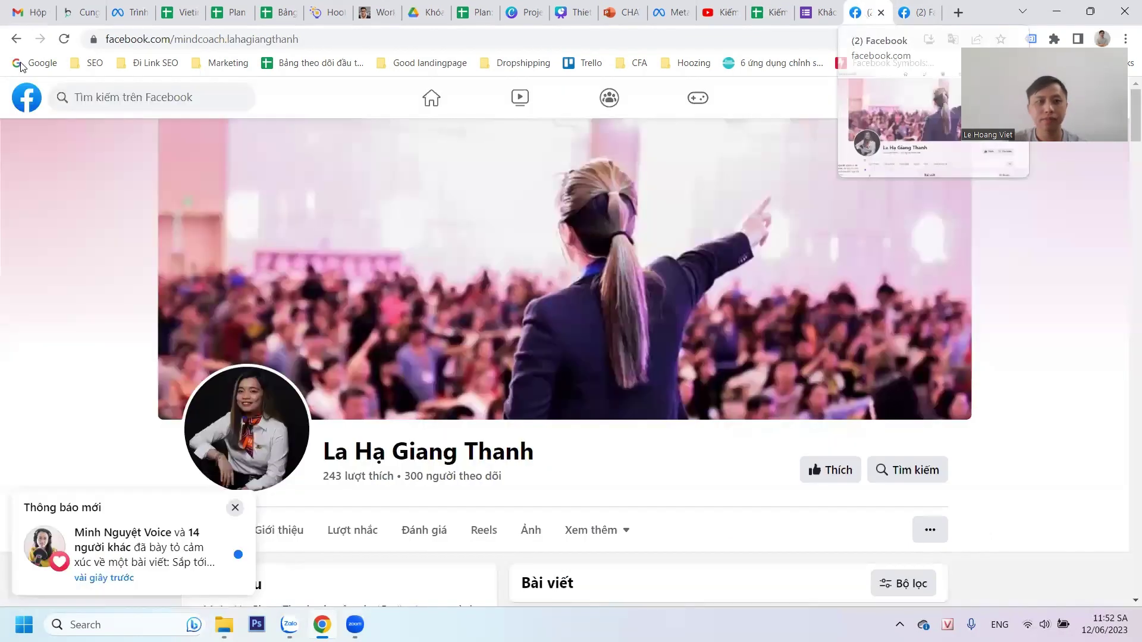
pyautogui.click(22, 100)
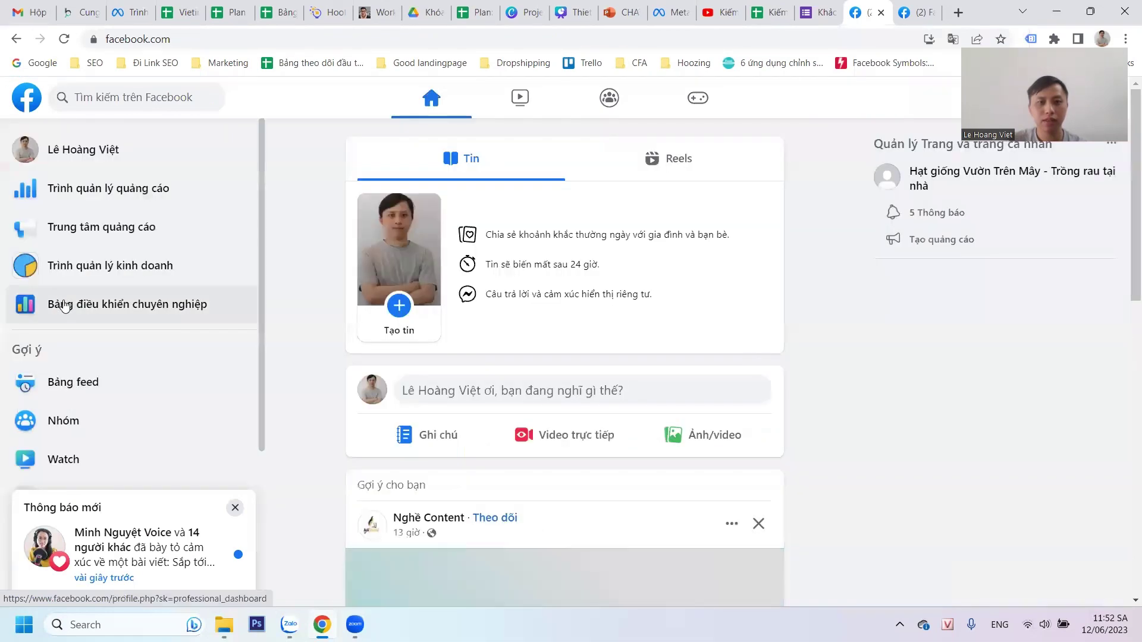
pyautogui.scroll(-2, 65, 307)
pyautogui.scroll(2, 62, 168)
pyautogui.click(112, 151)
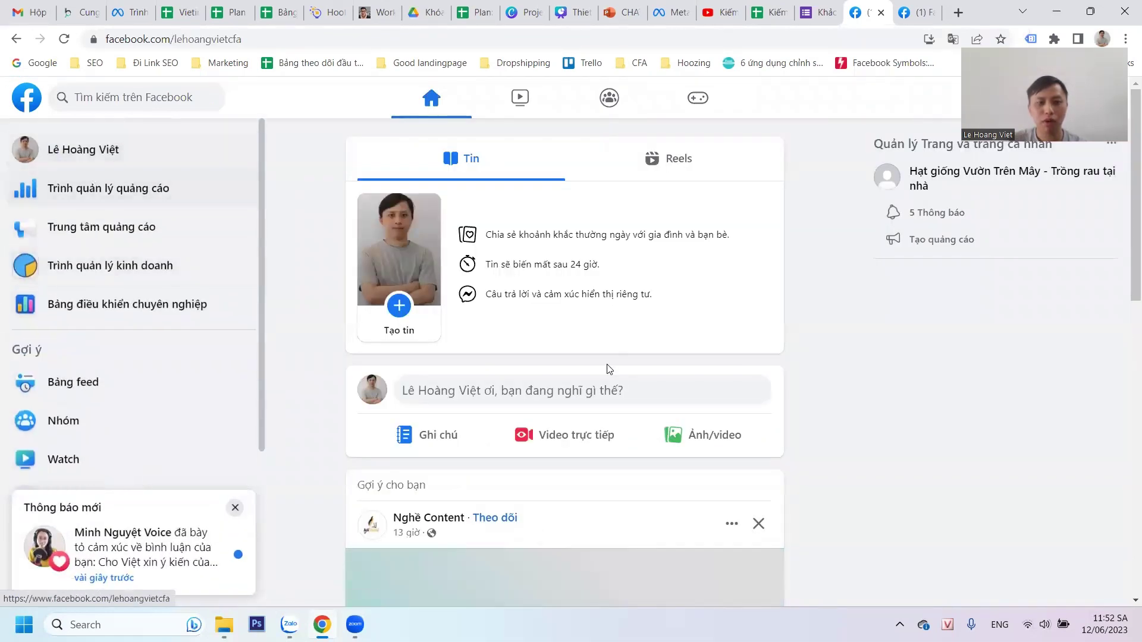
pyautogui.scroll(-10, 1127, 411)
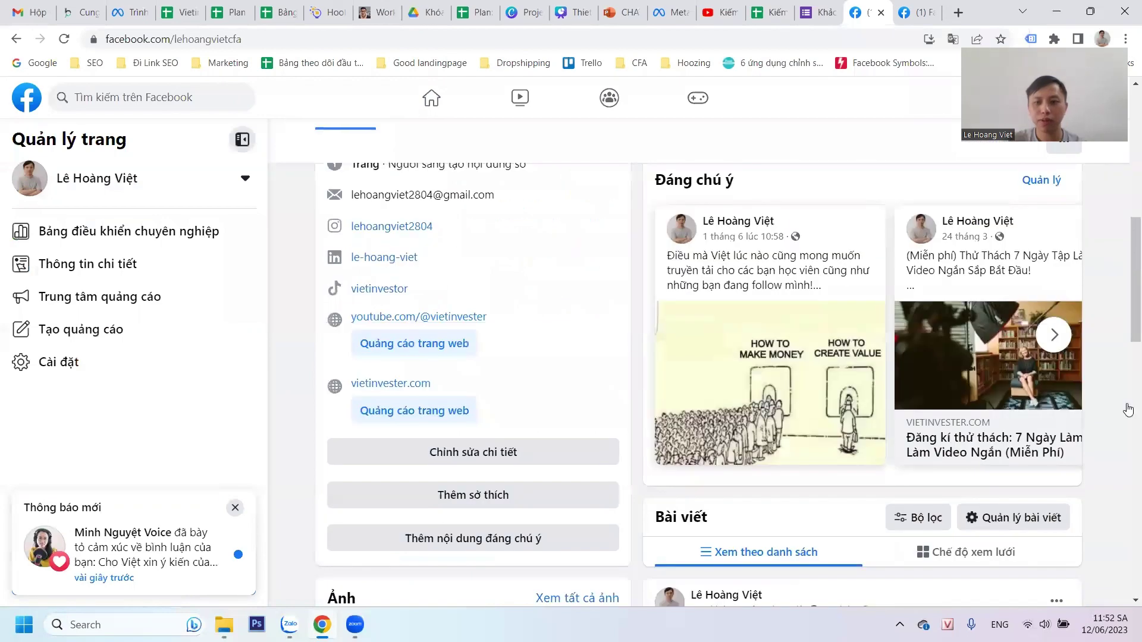
pyautogui.scroll(-5, 1126, 390)
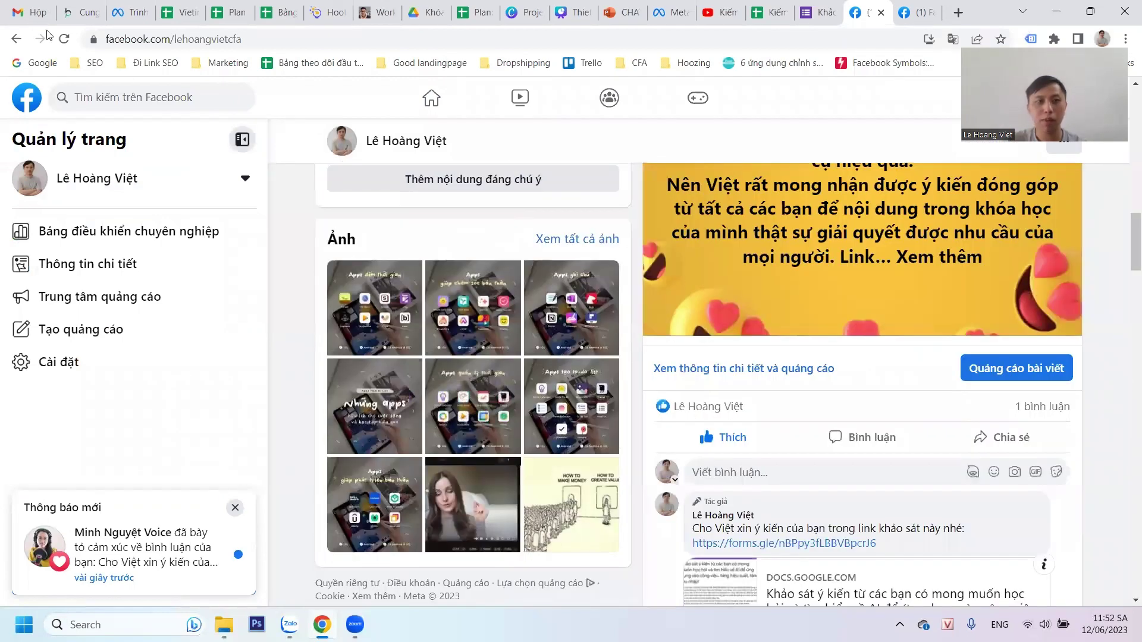
pyautogui.click(64, 38)
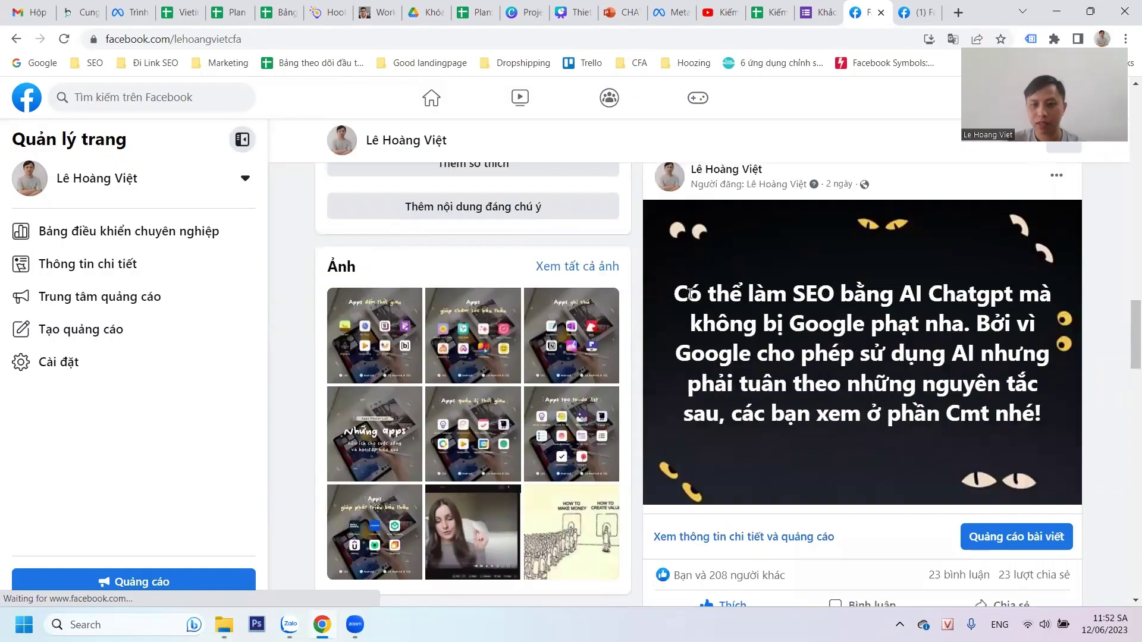
# Read the profile's post captions and the comments on the yellow Capcut post.
pyautogui.moveTo(675, 294); pyautogui.dragTo(1042, 416)
pyautogui.scroll(-5, 683, 277)
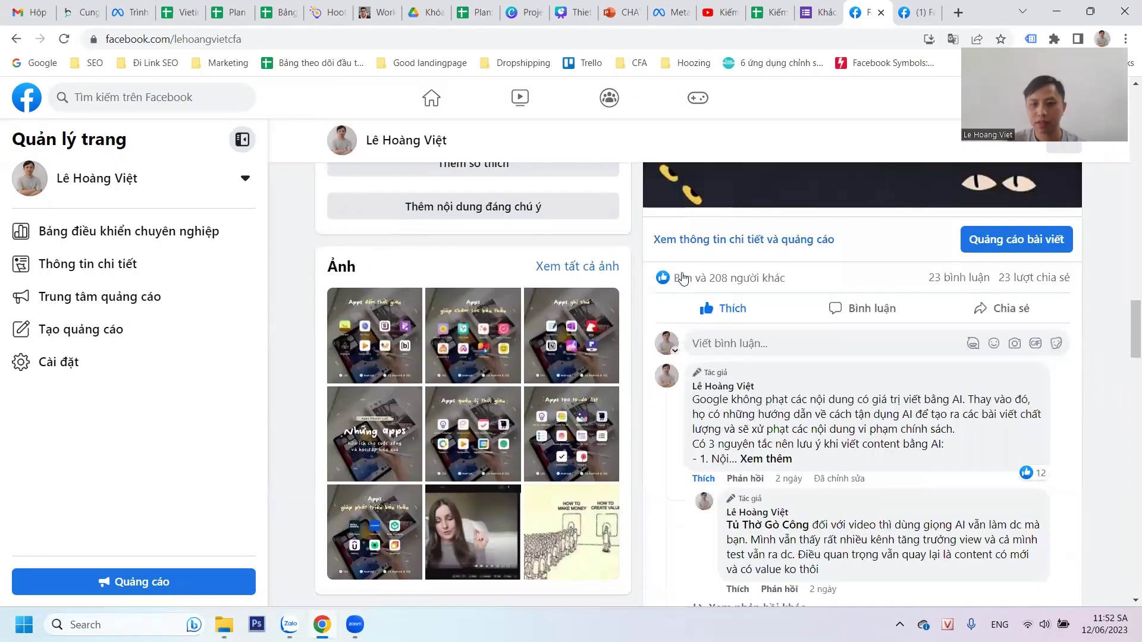
pyautogui.moveTo(684, 217); pyautogui.dragTo(898, 279)
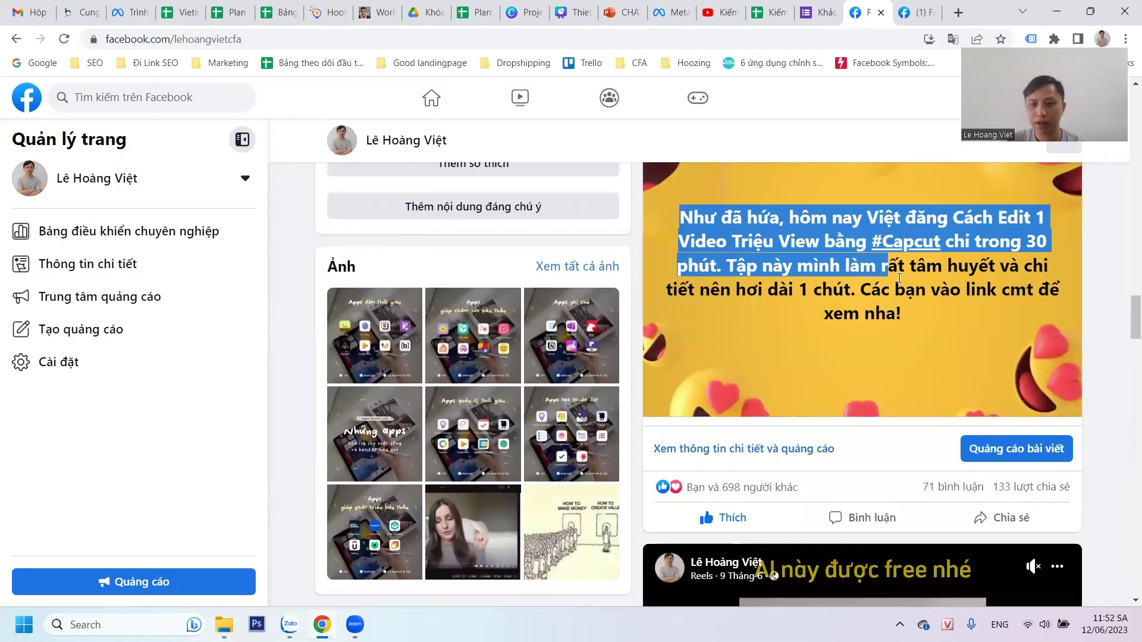
pyautogui.scroll(-3, 929, 312)
pyautogui.click(876, 320)
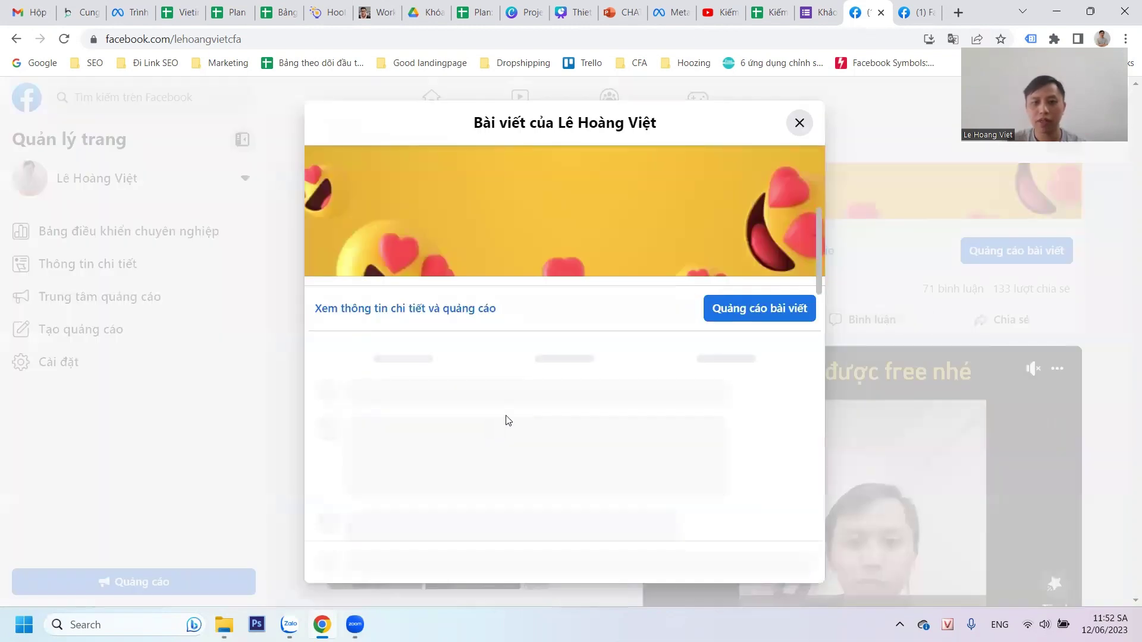
pyautogui.scroll(2, 523, 400)
pyautogui.scroll(2, 488, 260)
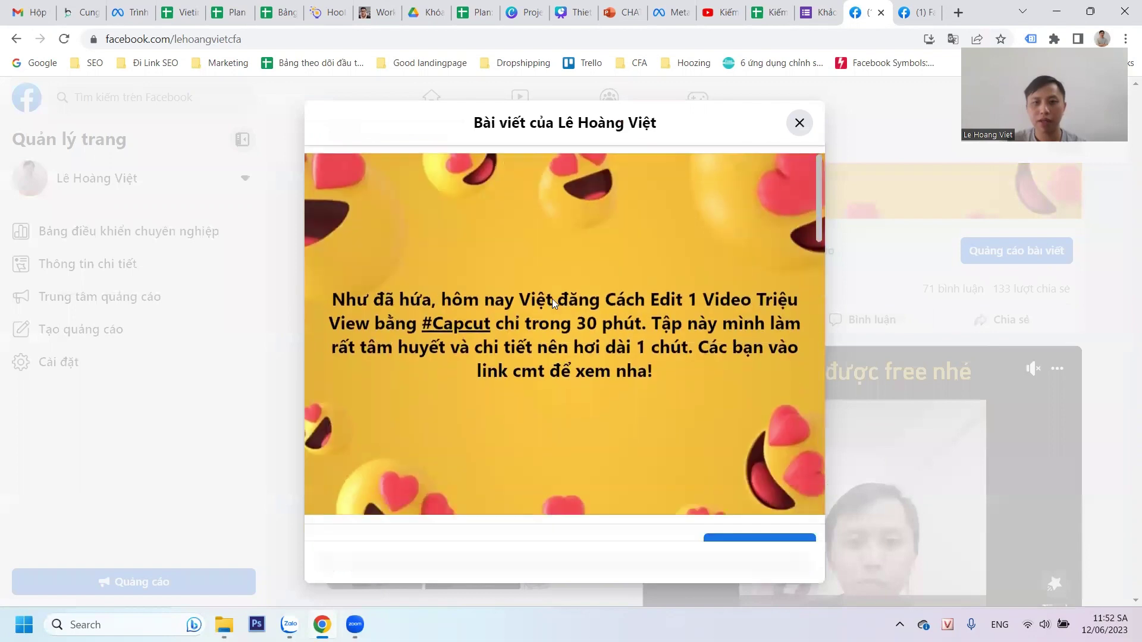
pyautogui.scroll(-3, 535, 357)
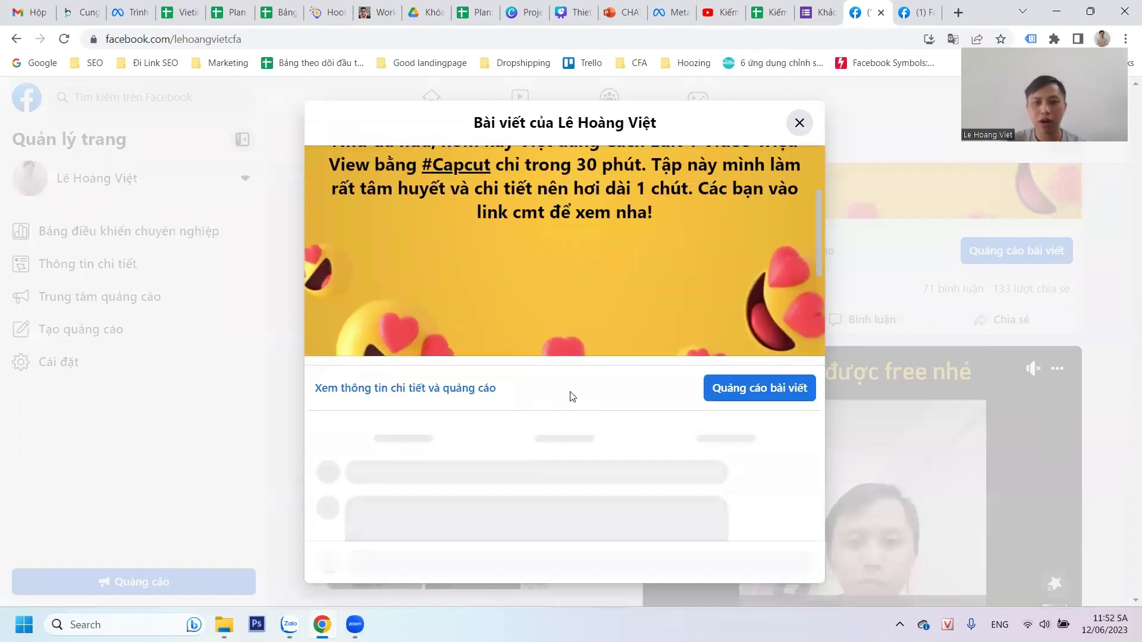
pyautogui.click(800, 123)
pyautogui.scroll(5, 901, 193)
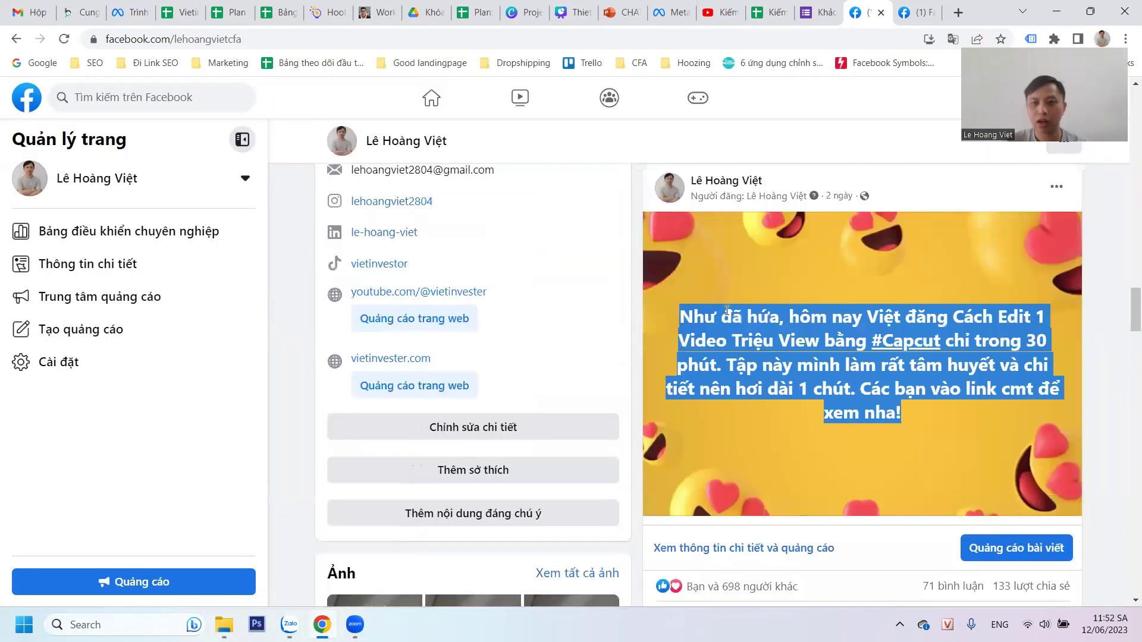
pyautogui.scroll(-2, 843, 411)
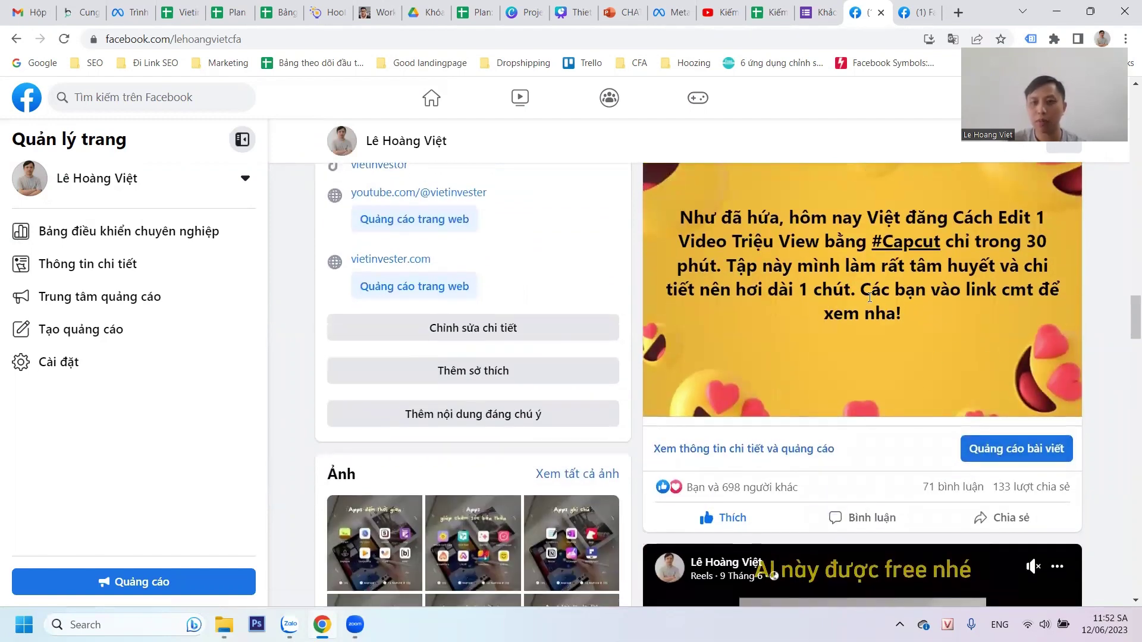
pyautogui.scroll(-10, 978, 291)
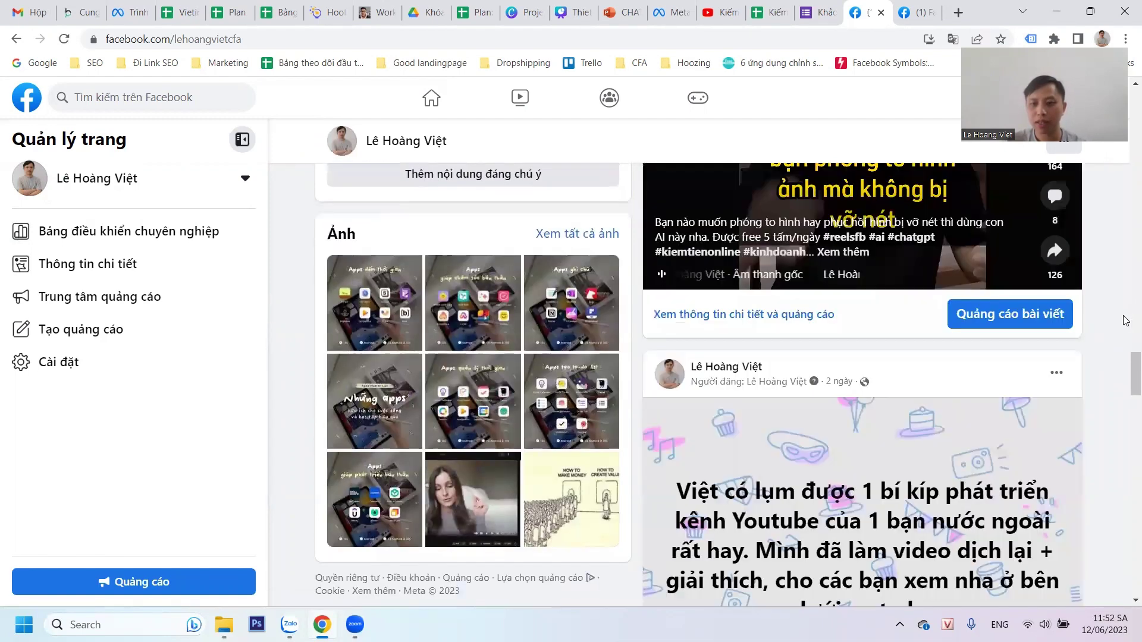
# Read the Youtube tips and Capcut course posts, then return to the AI course survey form.
pyautogui.moveTo(678, 286); pyautogui.dragTo(984, 409)
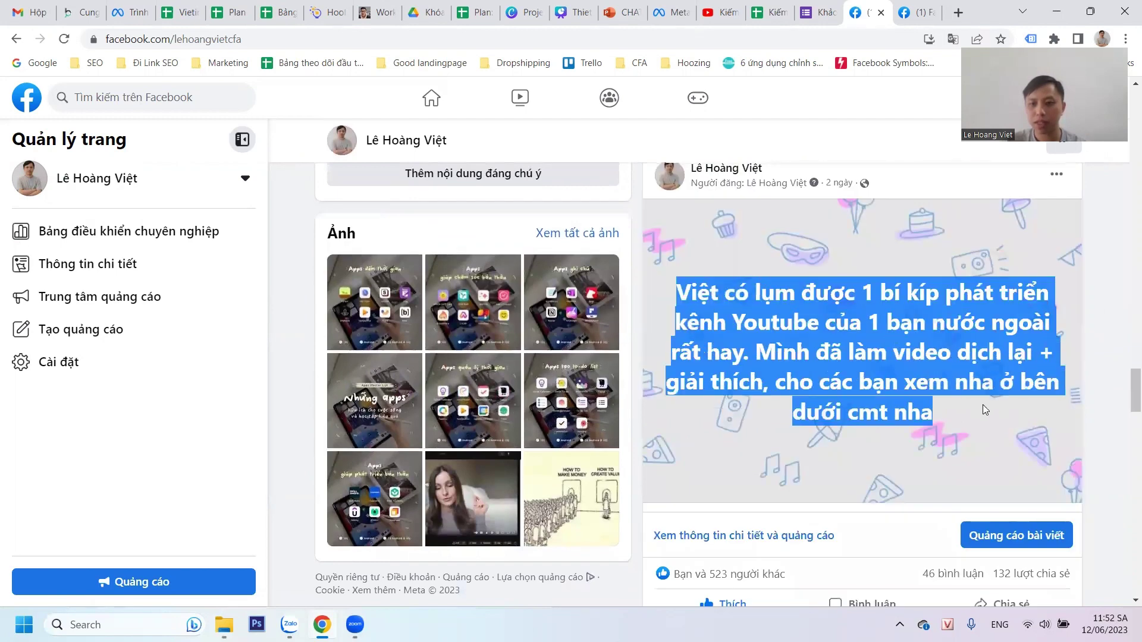
pyautogui.click(951, 402)
pyautogui.scroll(-2, 952, 441)
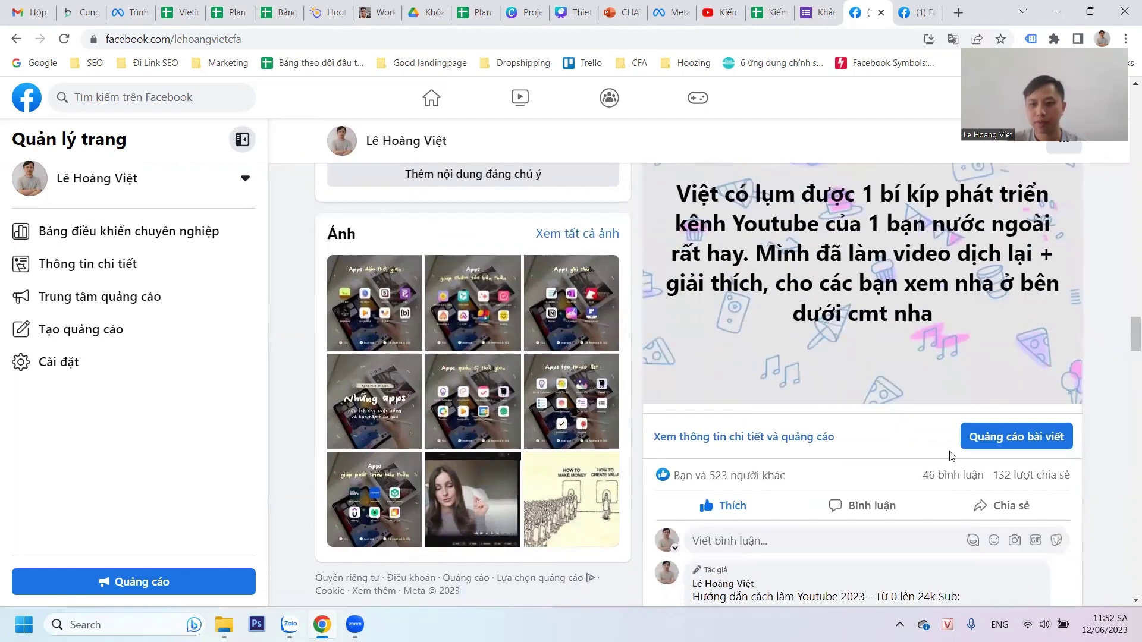
pyautogui.moveTo(754, 482)
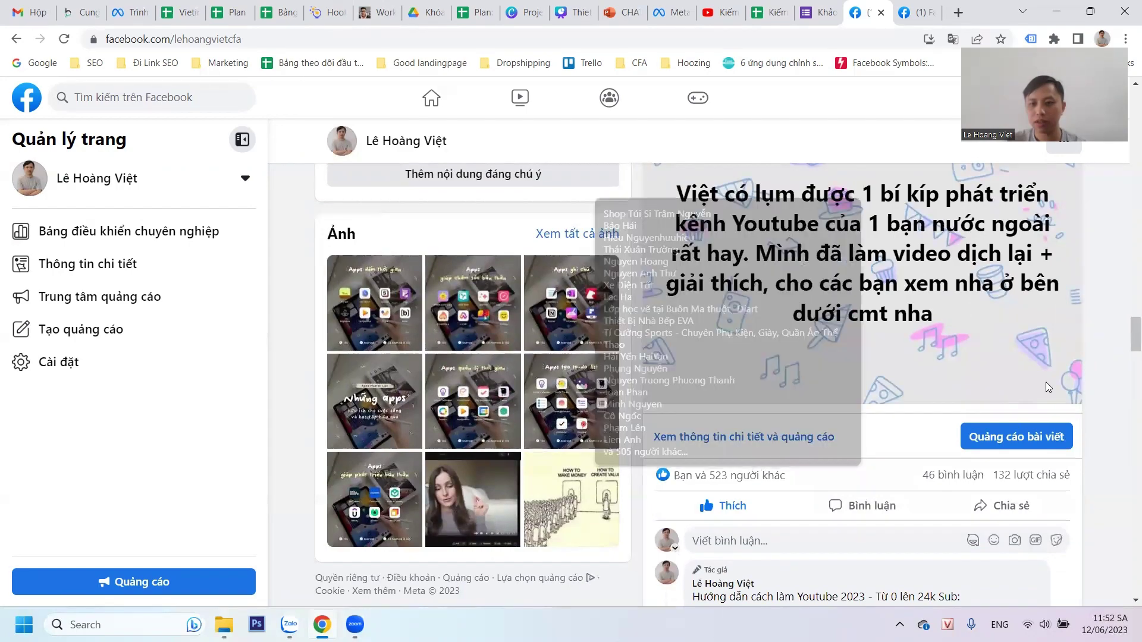
pyautogui.scroll(8, 1048, 387)
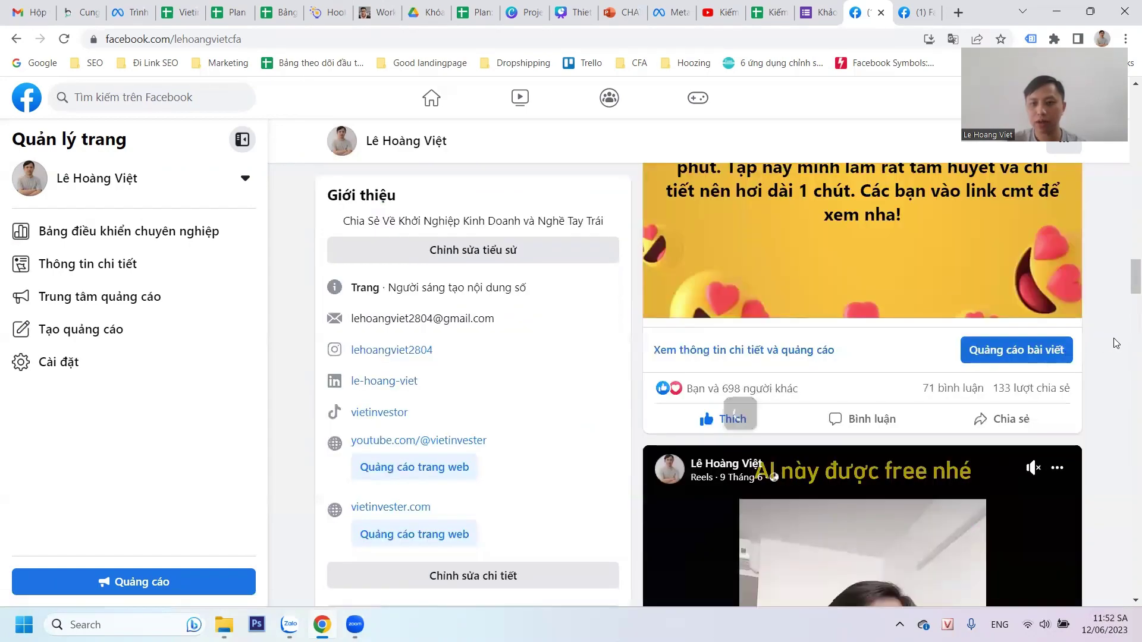
pyautogui.scroll(-8, 1116, 343)
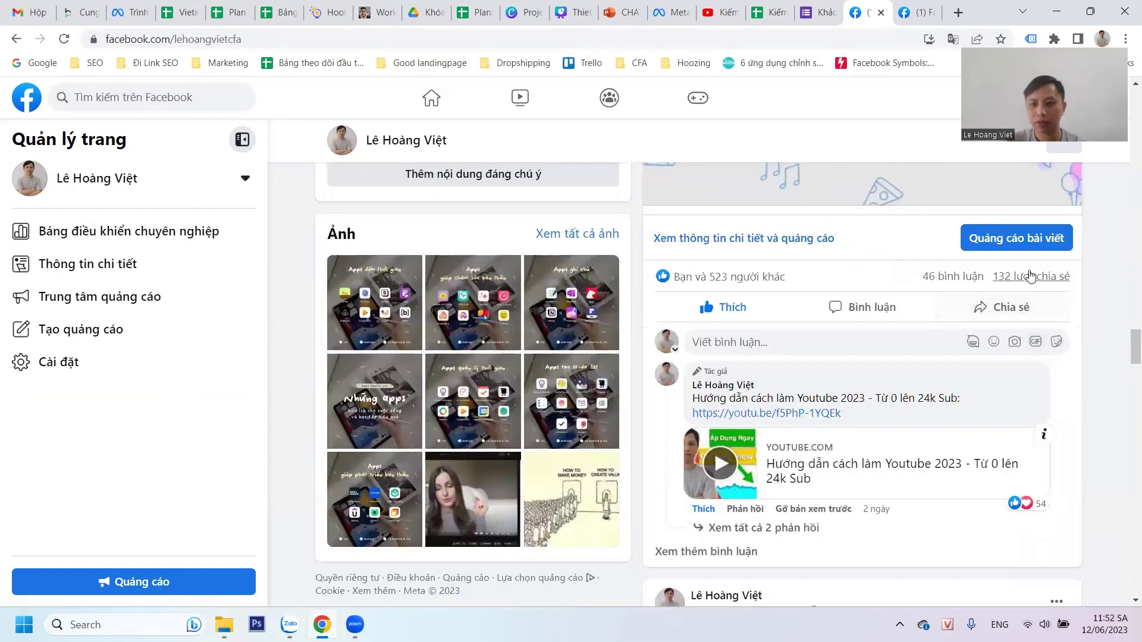
pyautogui.scroll(-8, 1021, 294)
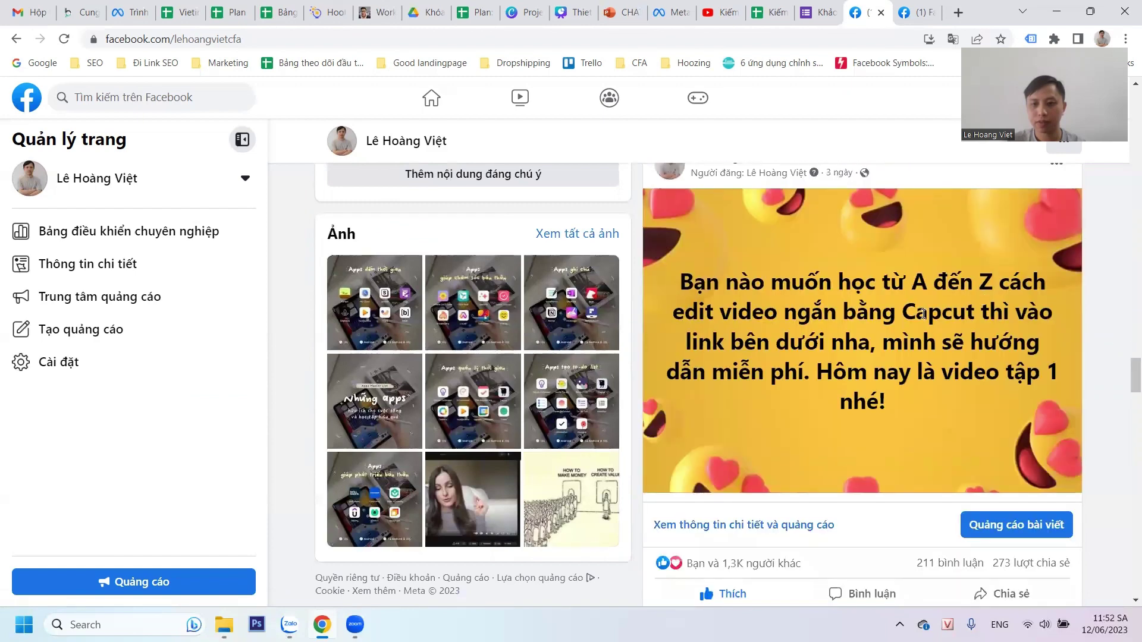
pyautogui.scroll(-3, 923, 313)
pyautogui.moveTo(743, 415)
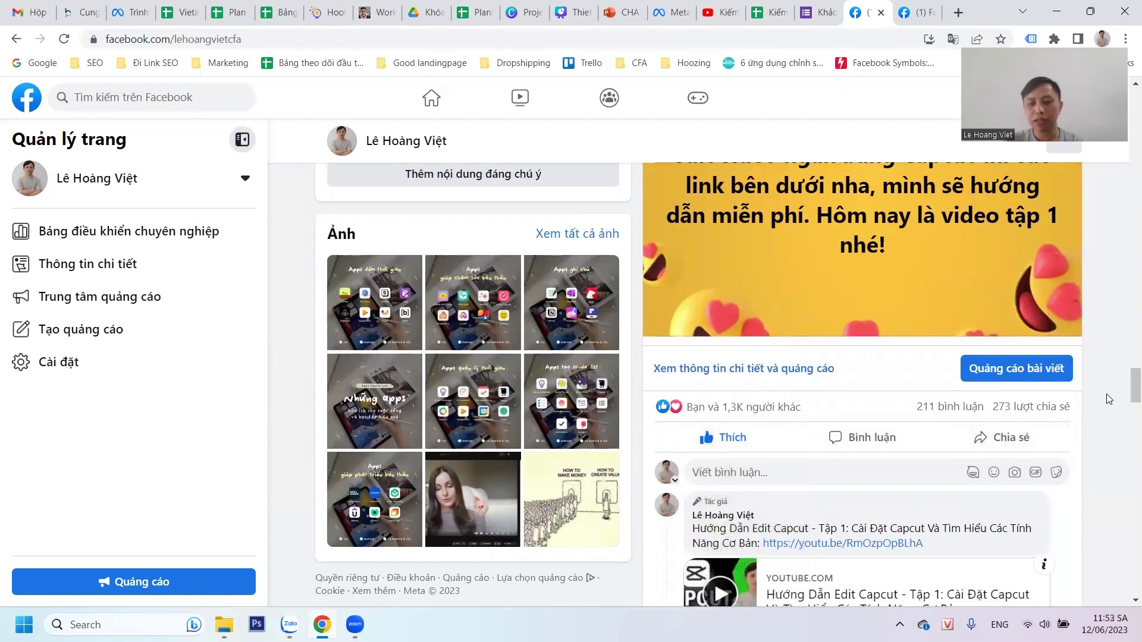
pyautogui.scroll(2, 1109, 399)
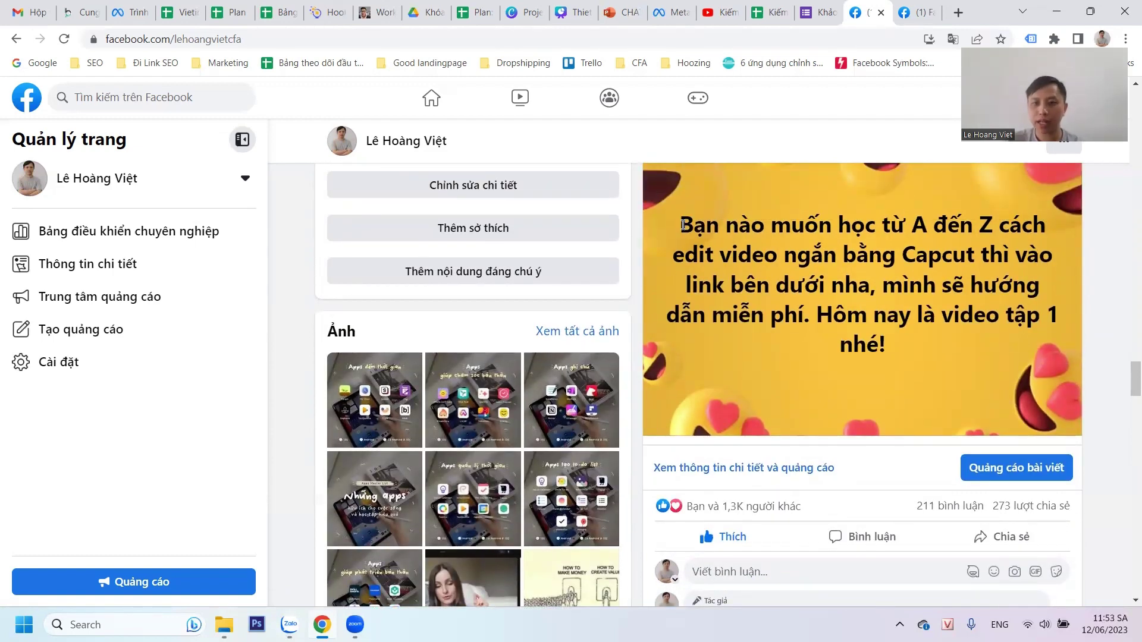
pyautogui.moveTo(683, 225); pyautogui.dragTo(961, 346)
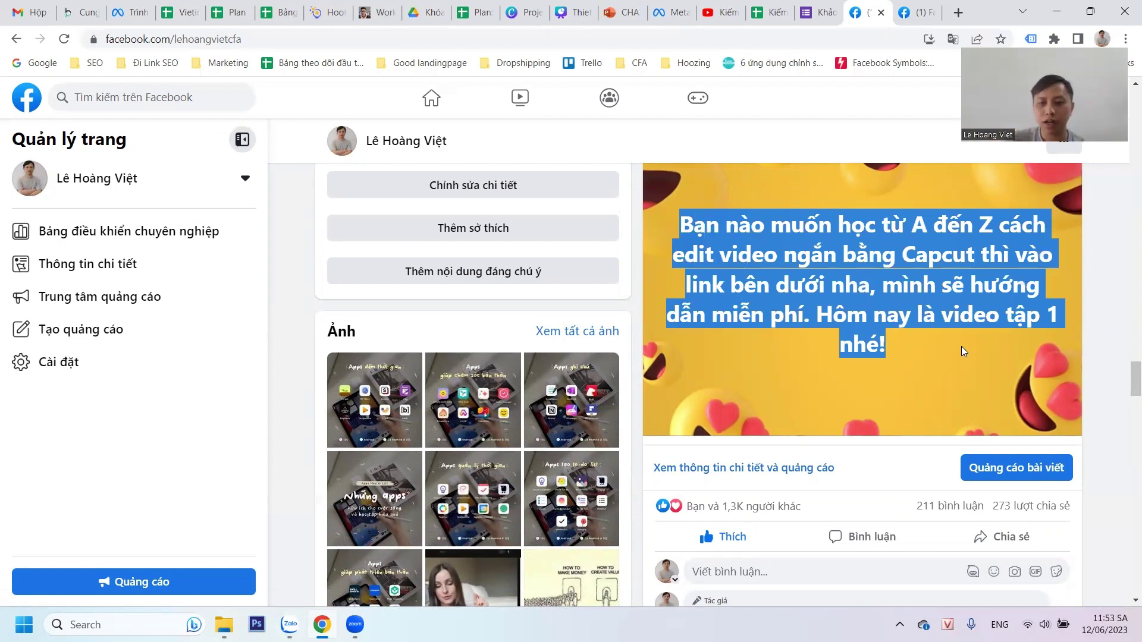
pyautogui.click(1122, 325)
pyautogui.scroll(1, 1122, 324)
pyautogui.scroll(6, 1122, 324)
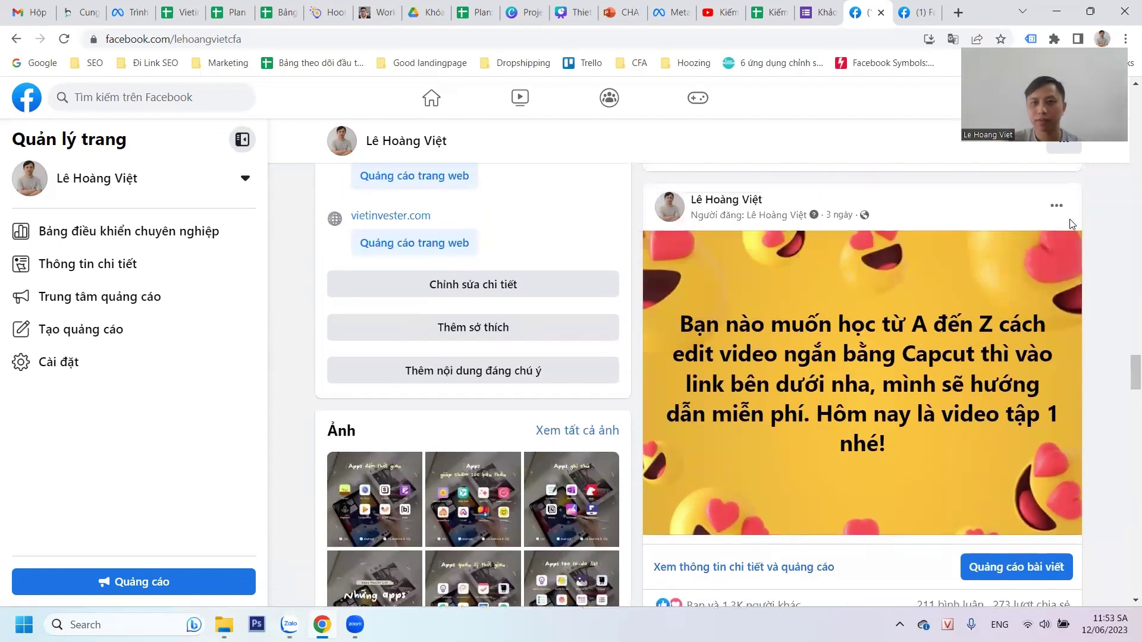
pyautogui.scroll(15, 1126, 372)
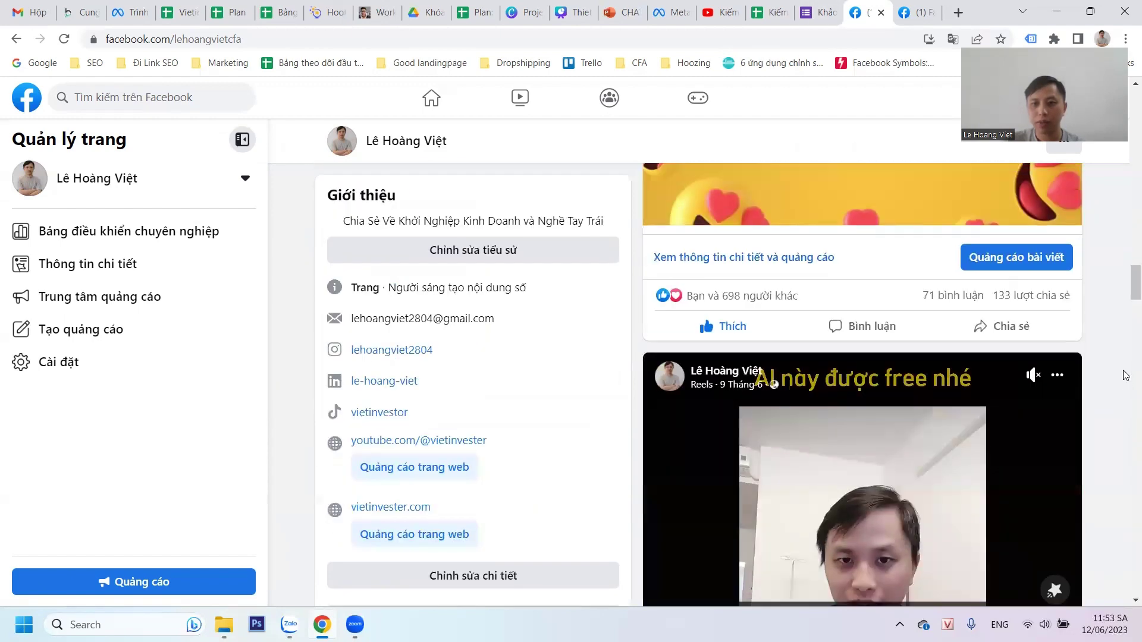
pyautogui.scroll(4, 1126, 375)
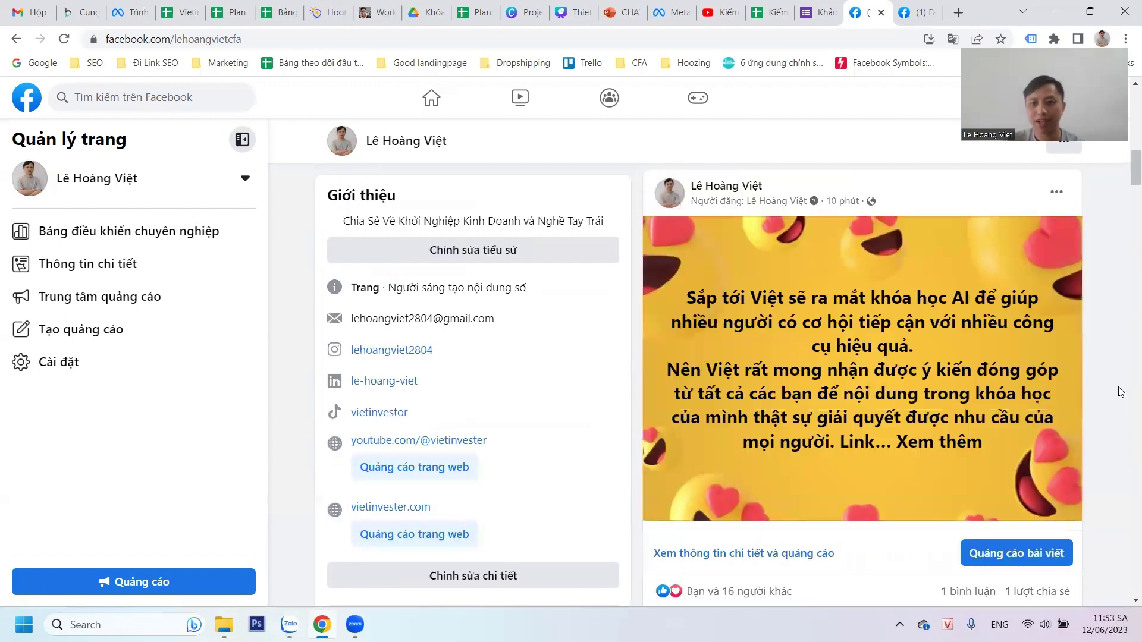
pyautogui.scroll(-2, 1005, 356)
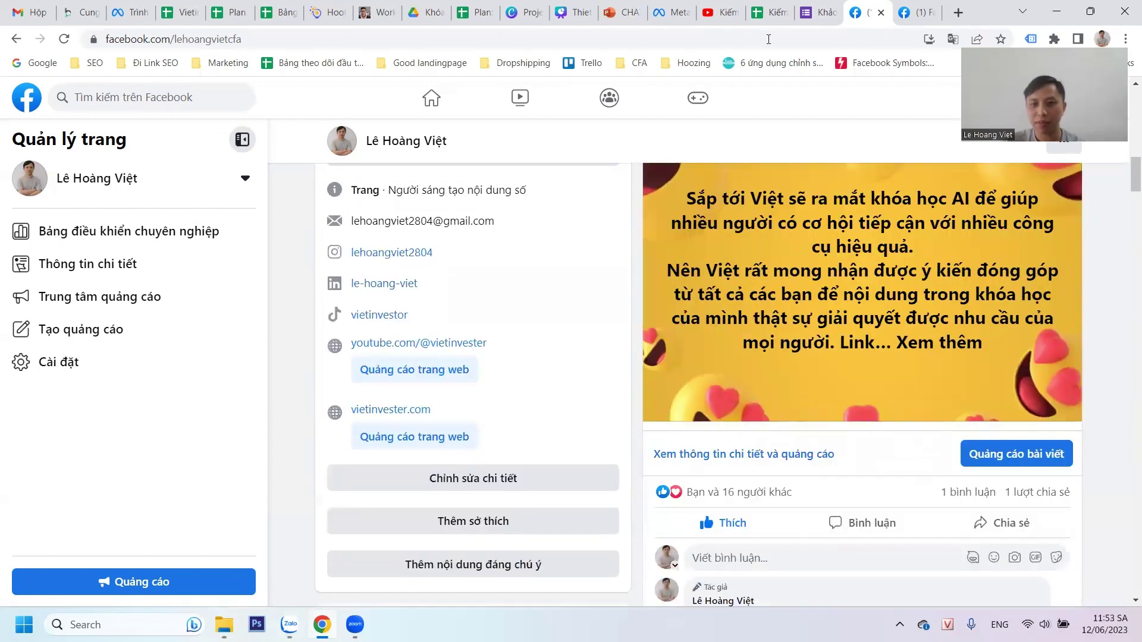
pyautogui.click(820, 13)
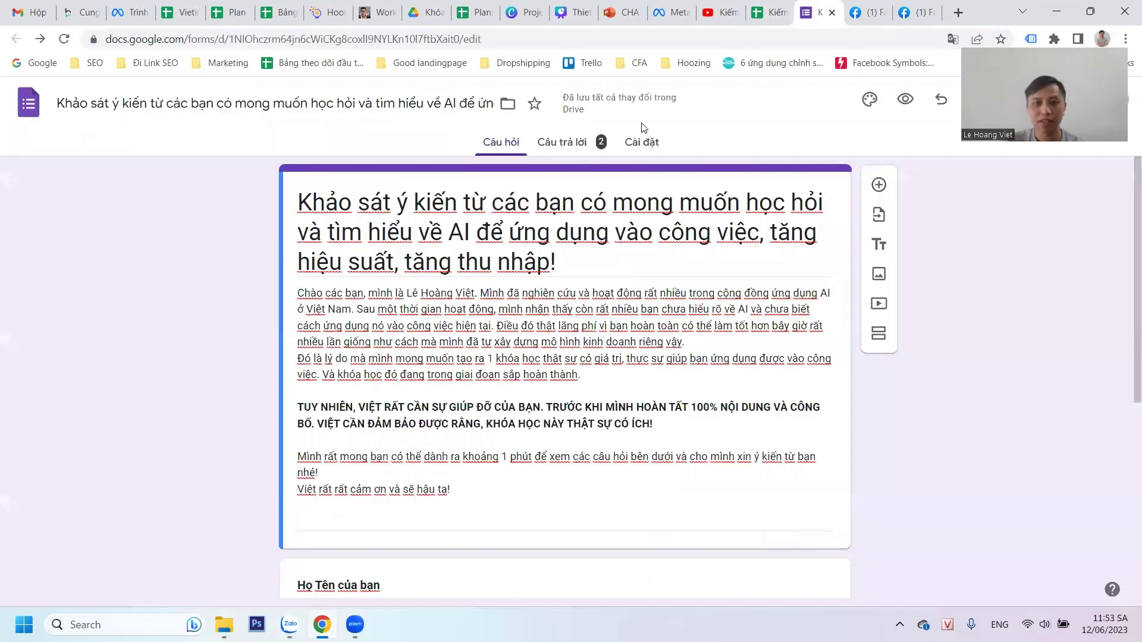
# Reload the survey form and scroll through its 2 responses before switching back to the spreadsheet.
pyautogui.click(64, 39)
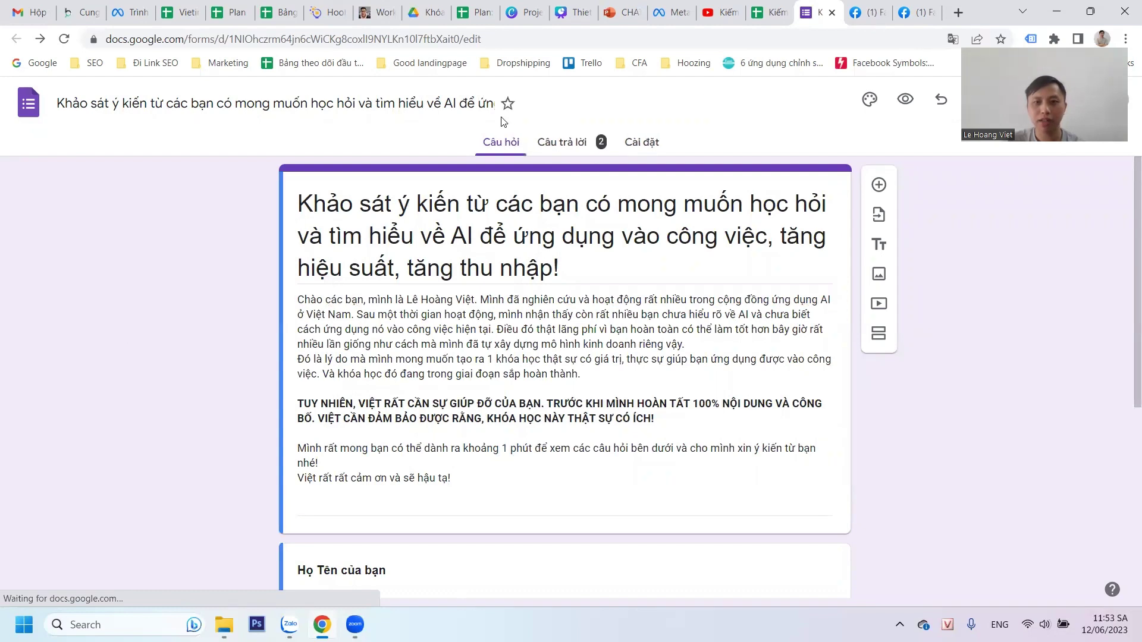
pyautogui.click(868, 14)
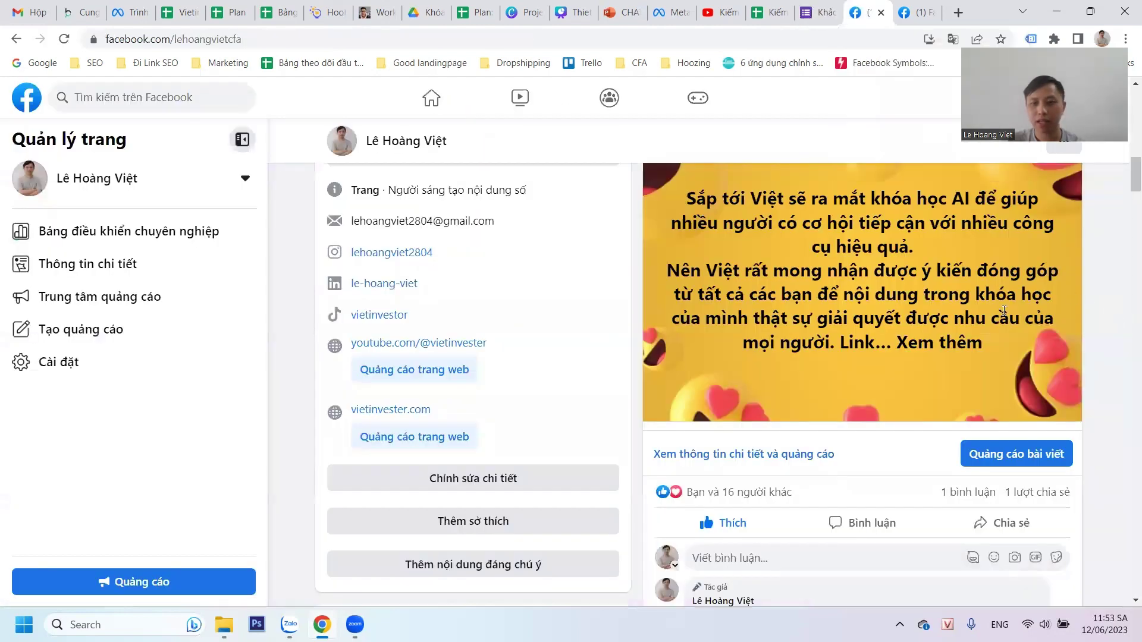
pyautogui.scroll(2, 327, 367)
pyautogui.hotkey('ctrl', 'shift', 'Tab')
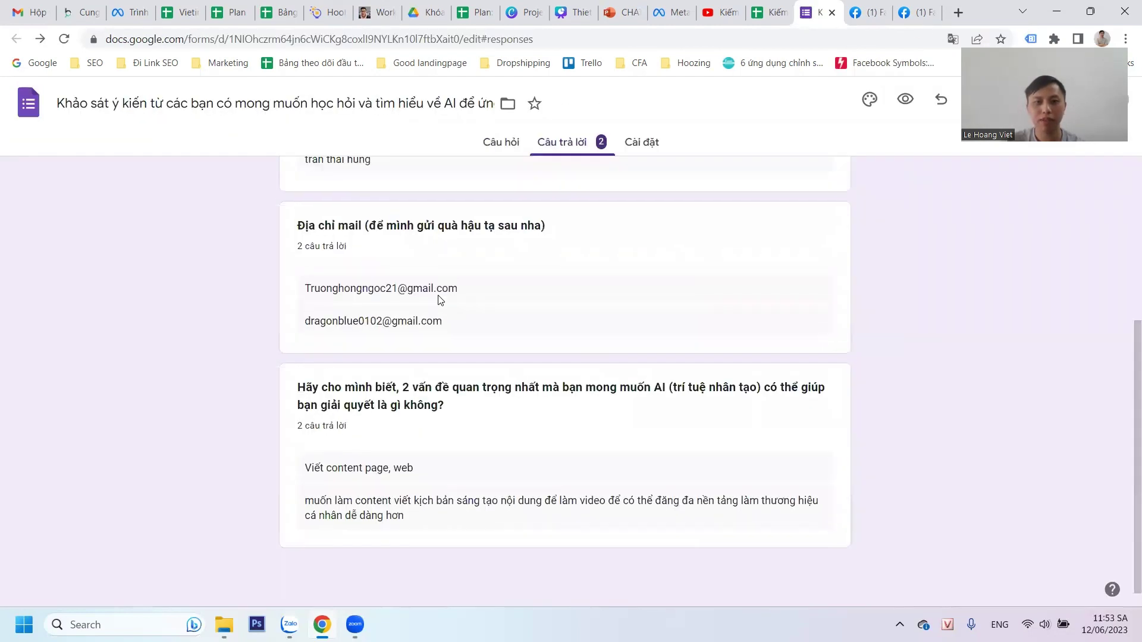
pyautogui.scroll(-3, 319, 370)
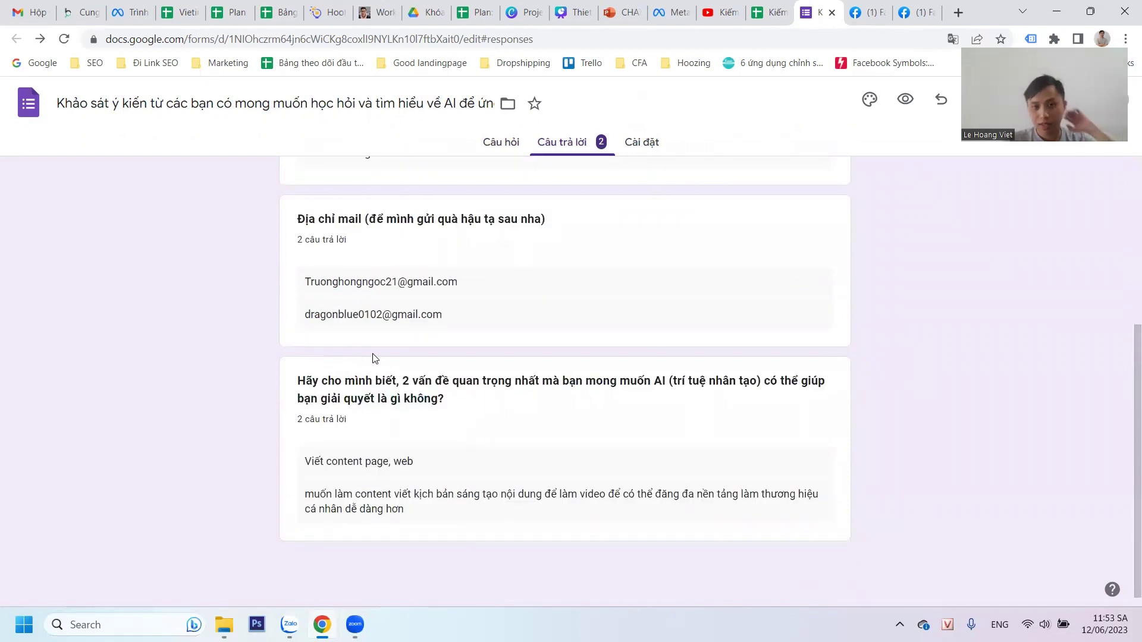
pyautogui.scroll(5, 375, 359)
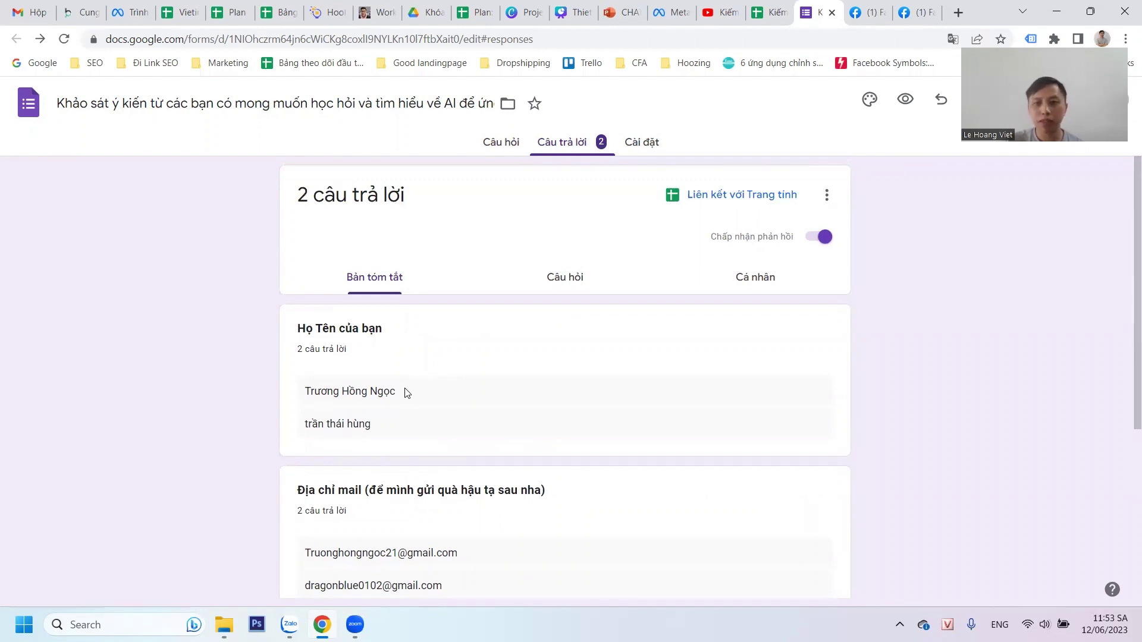
pyautogui.scroll(-3, 401, 390)
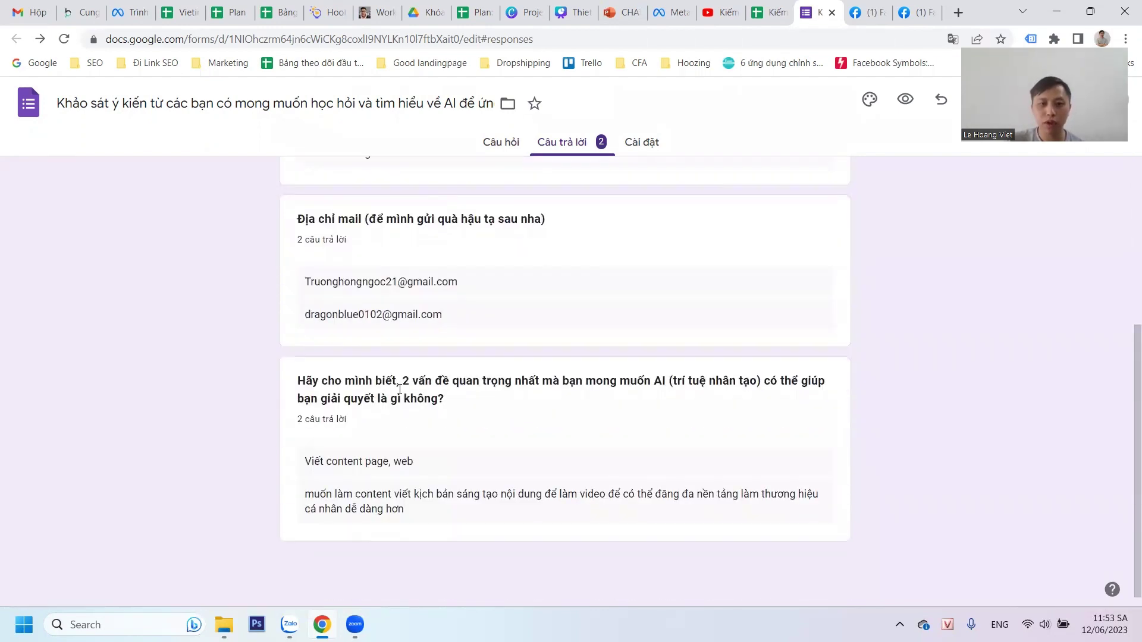
pyautogui.scroll(3, 470, 155)
pyautogui.hotkey('ctrl', 'shift', 'Tab')
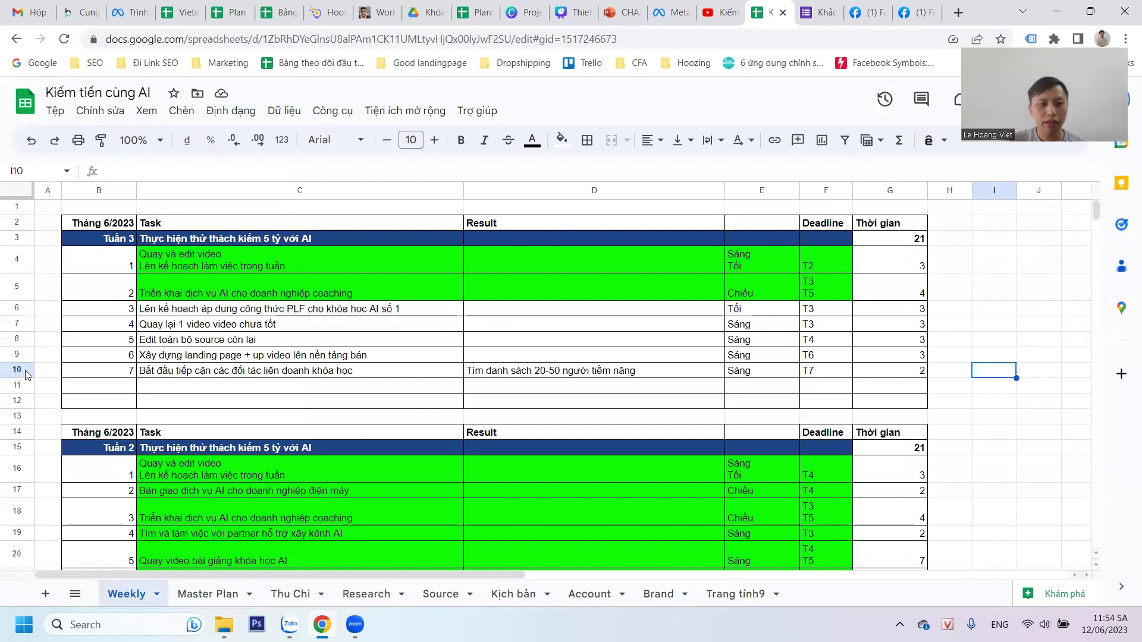
pyautogui.click(23, 368)
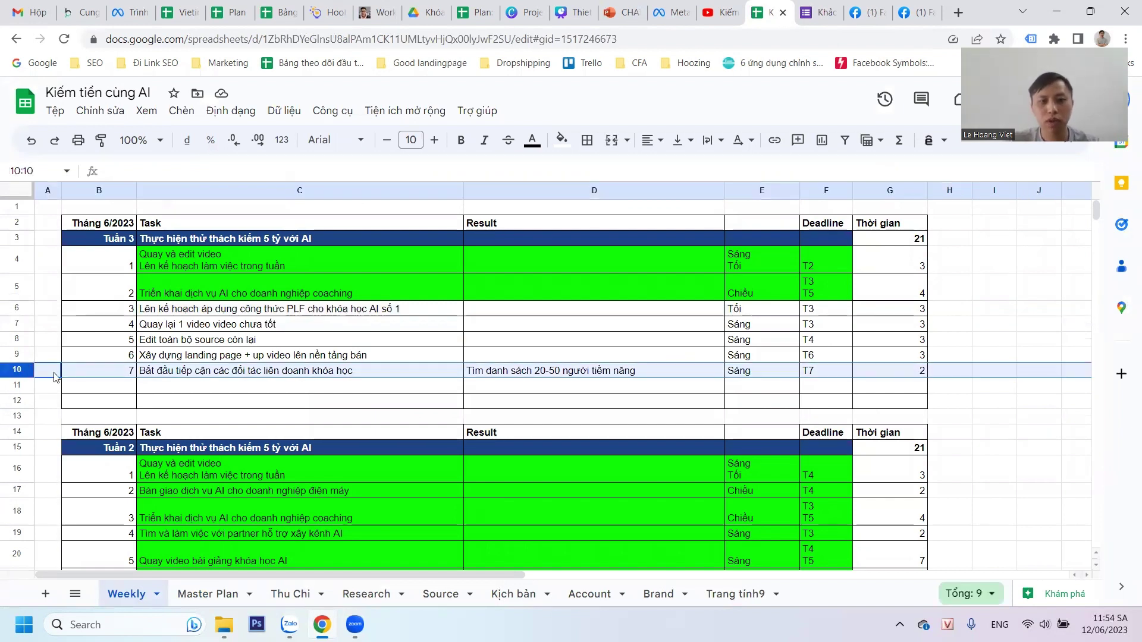
pyautogui.click(202, 372)
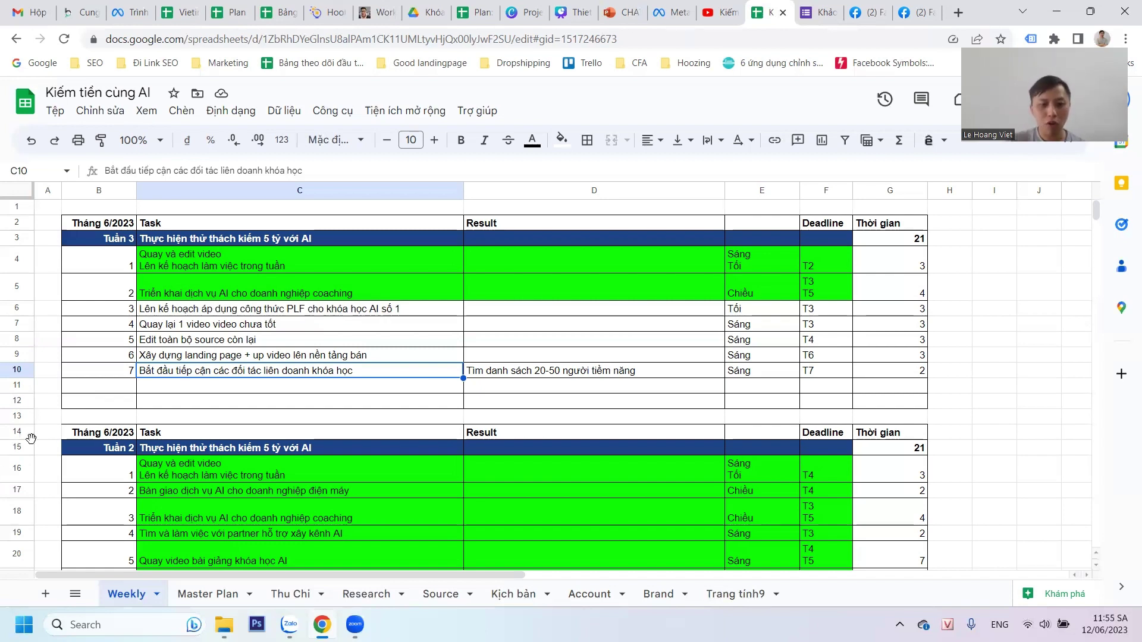
# On the Master Plan sheet, inspect the May–July revenue block and cells E11, E13, E9 and E4.
pyautogui.click(184, 593)
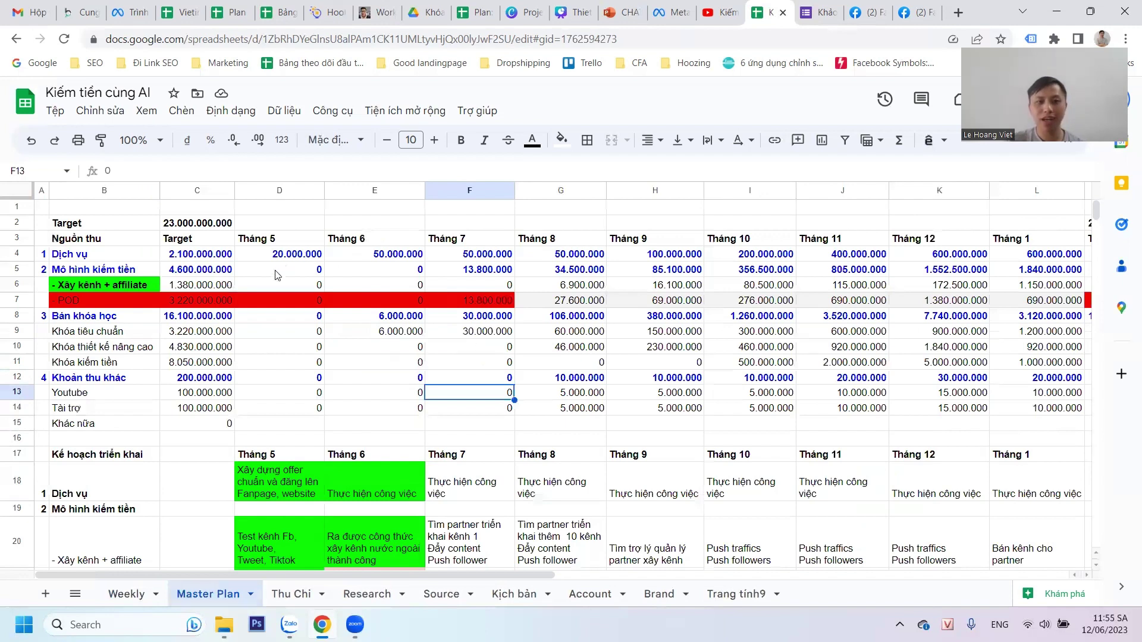
pyautogui.moveTo(275, 270); pyautogui.dragTo(483, 402)
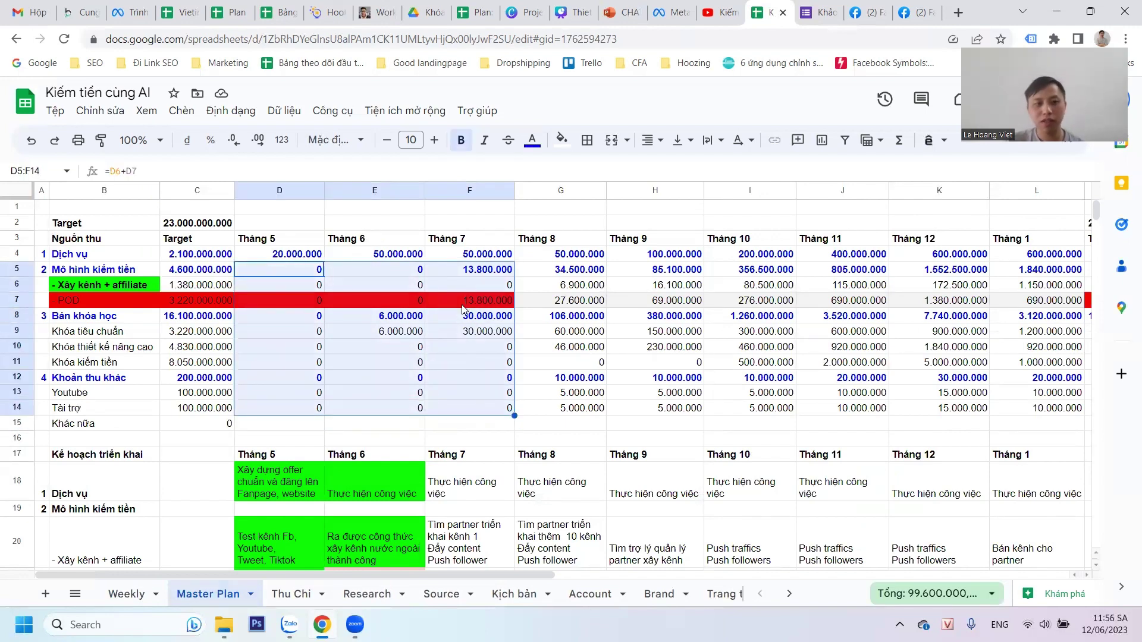
pyautogui.click(424, 361)
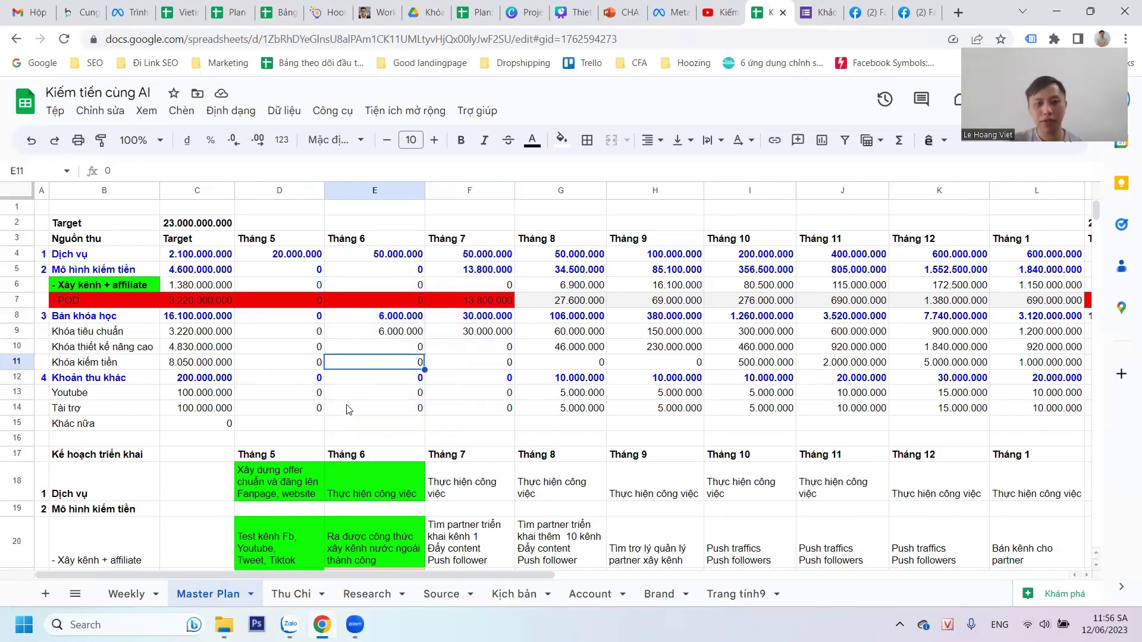
pyautogui.click(359, 398)
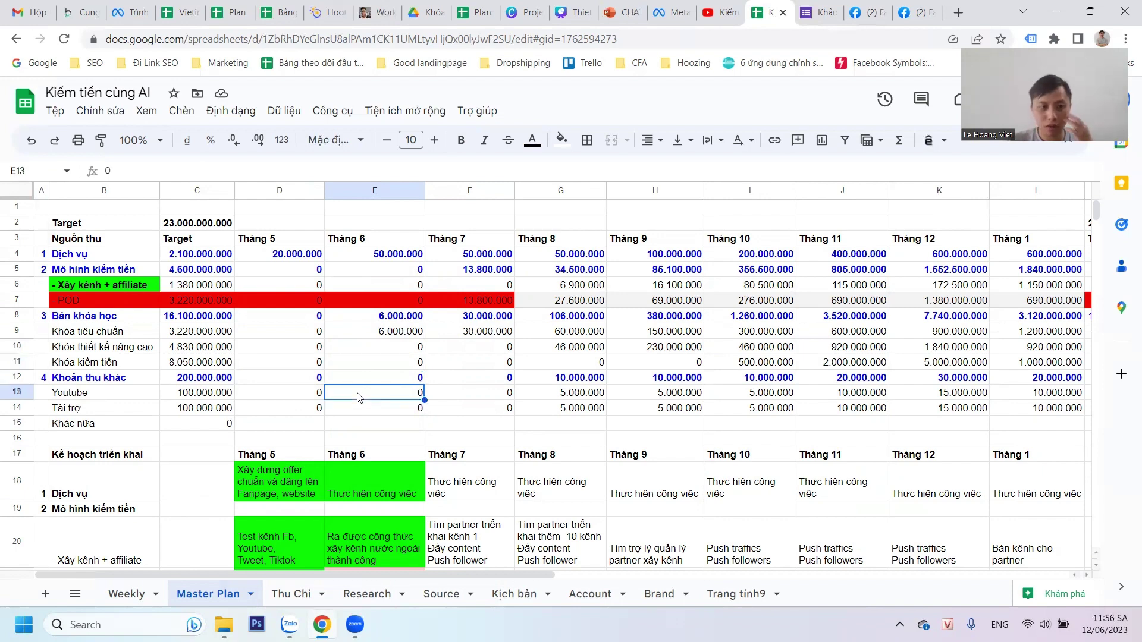
pyautogui.click(366, 334)
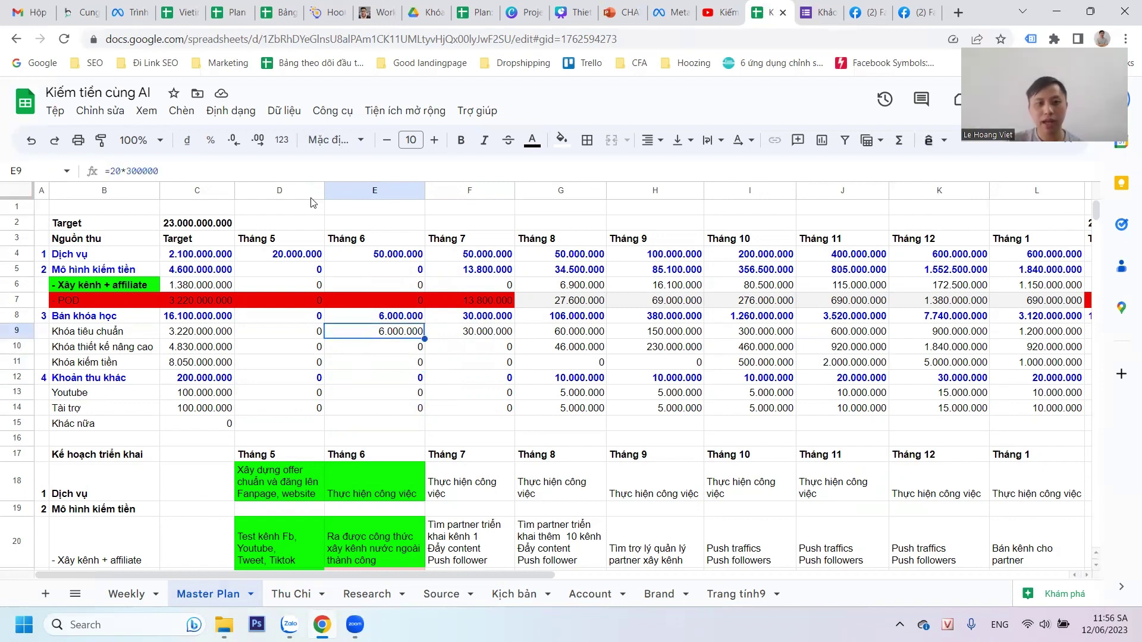
pyautogui.click(349, 256)
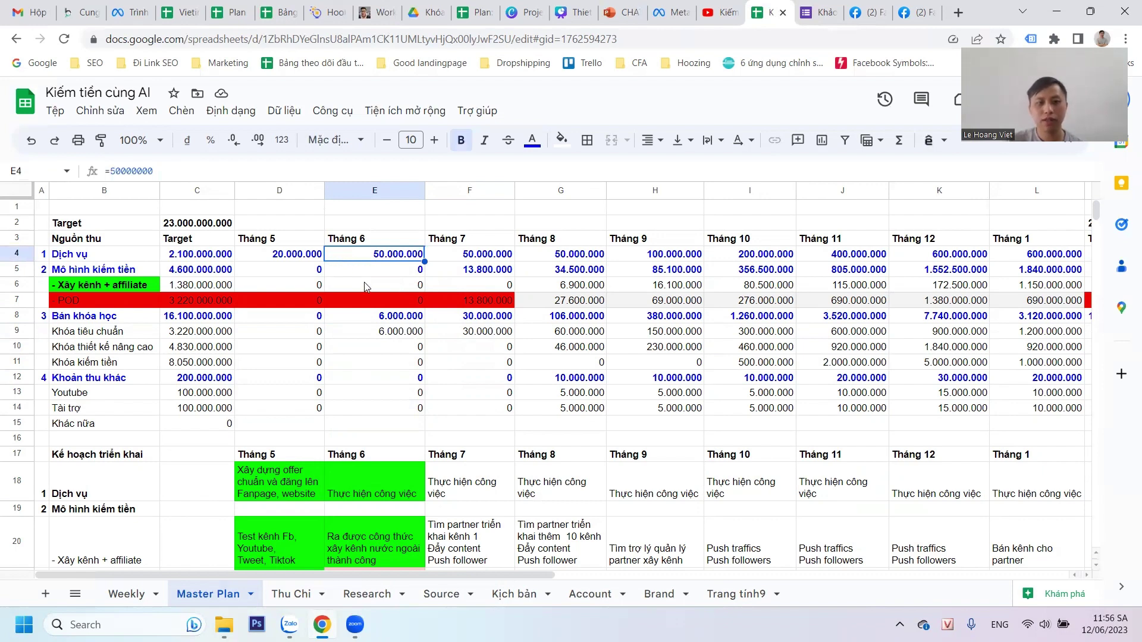
# Check July's Mô hình kiếm tiền total formula in F5 and set July POD revenue F7 to 0.
pyautogui.click(7, 269)
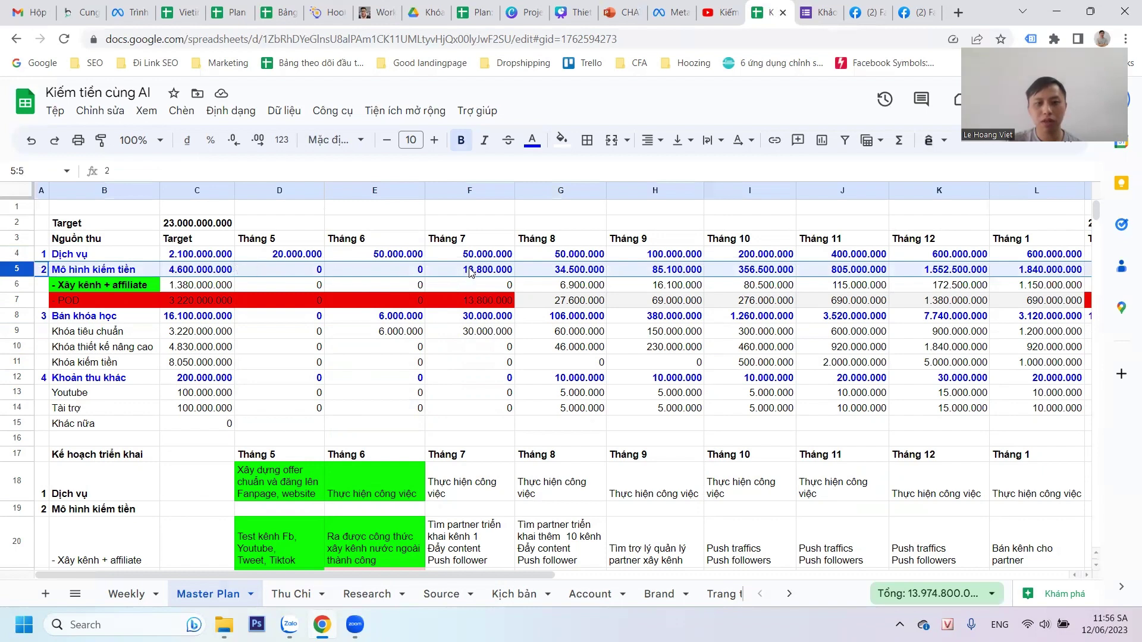
pyautogui.moveTo(469, 272); pyautogui.dragTo(489, 291)
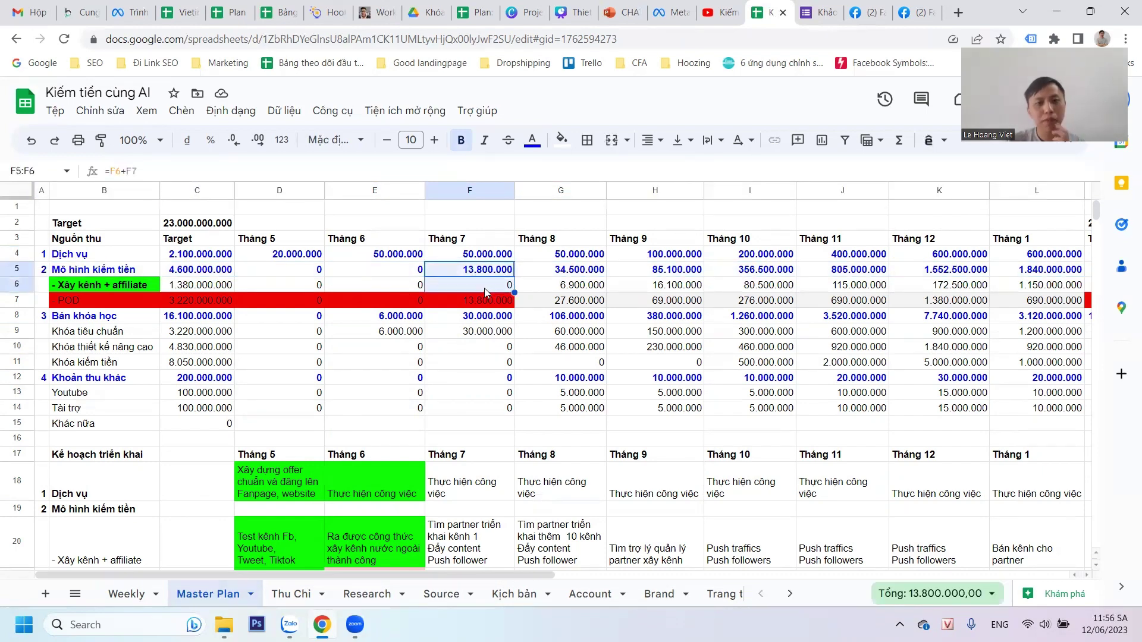
pyautogui.click(493, 270)
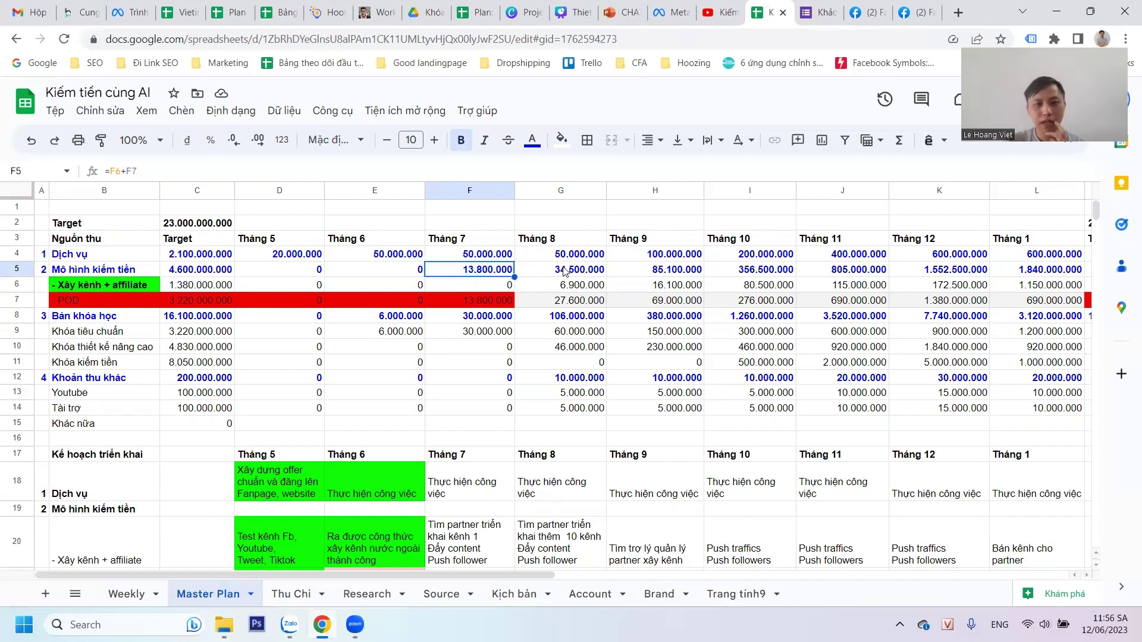
pyautogui.click(474, 301)
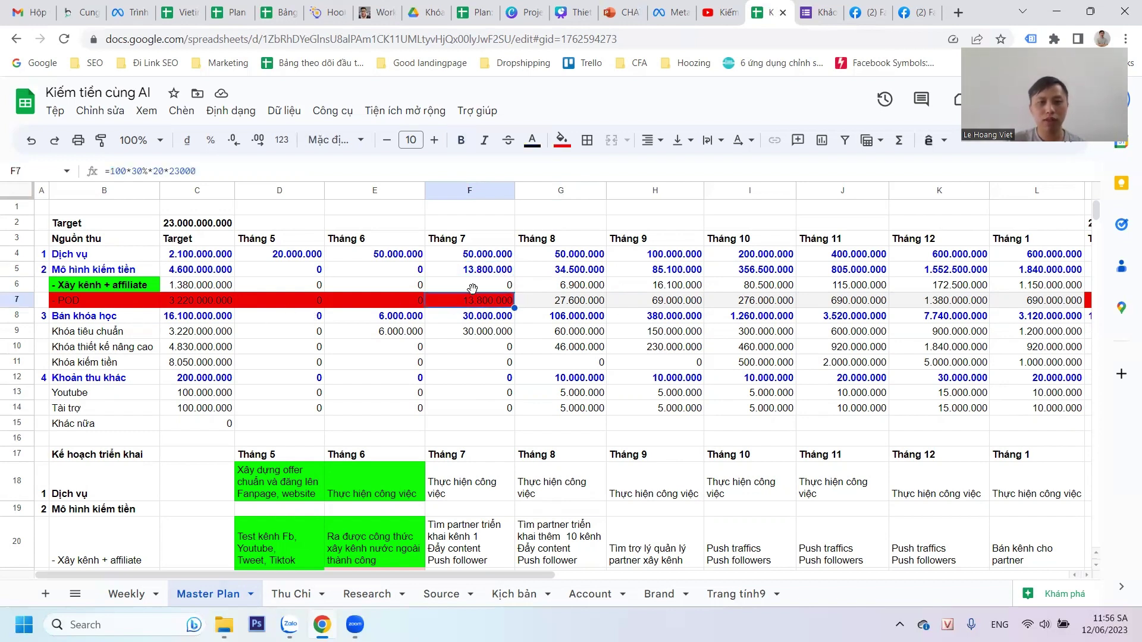
pyautogui.write('0')
pyautogui.press('Up')
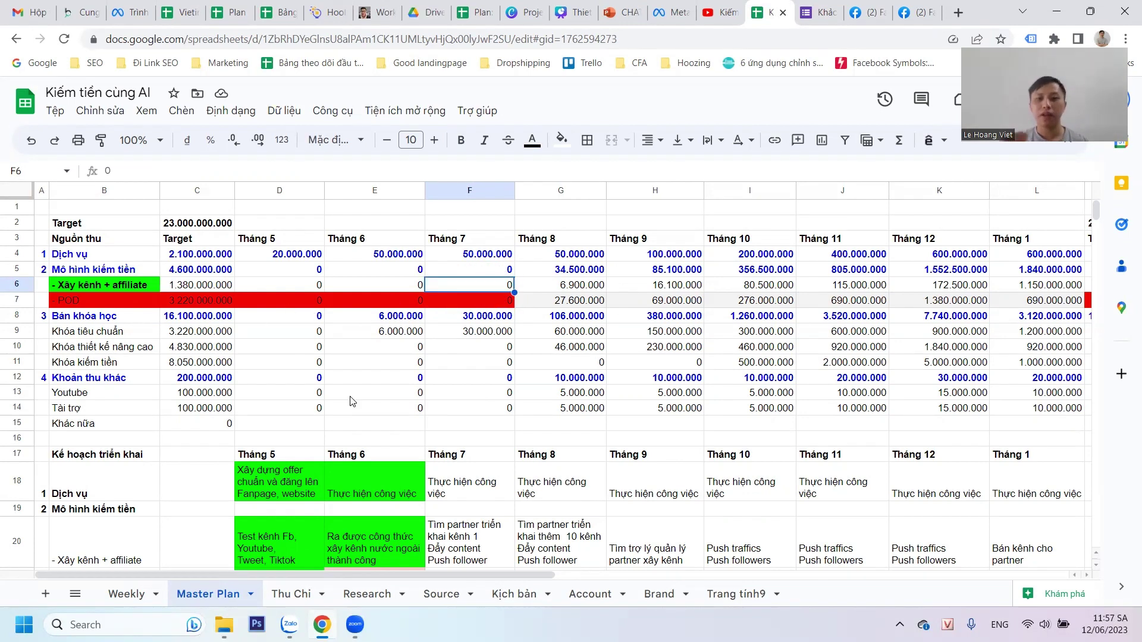